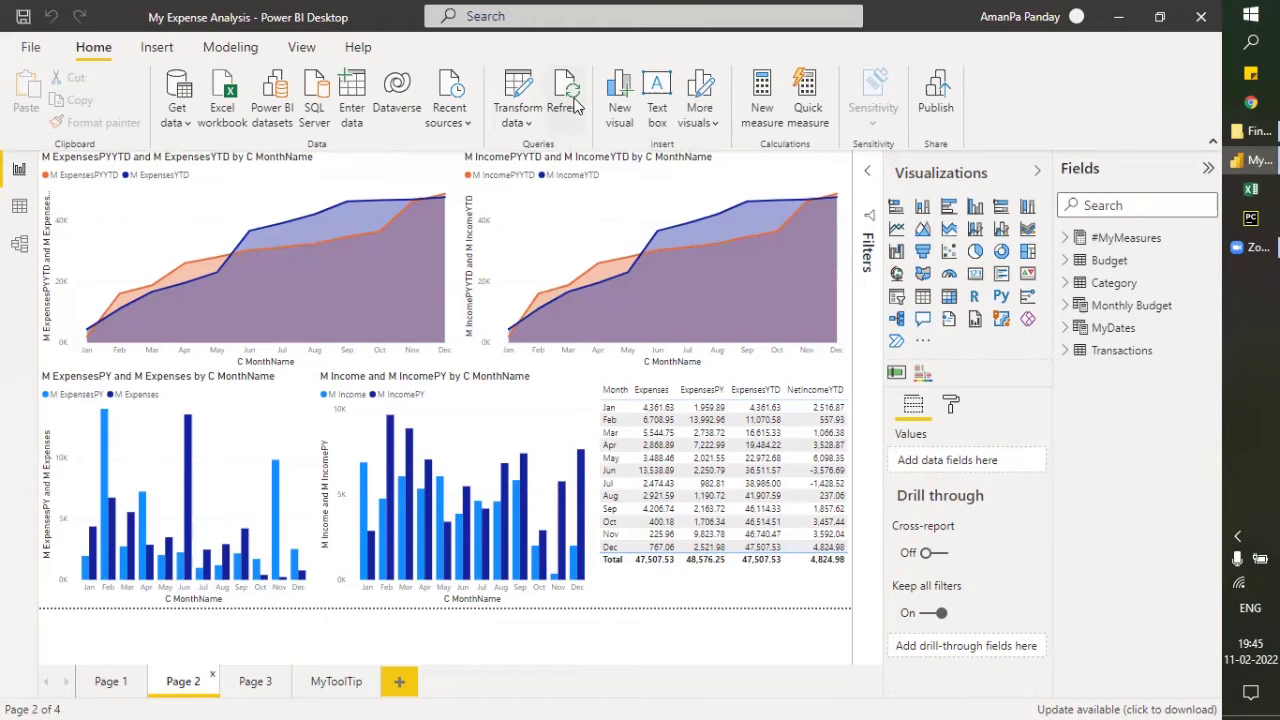
# - Refresh the data of the whole report, and undo the move of the income year-to-date area chart on Page 2
pyautogui.click(573, 98)
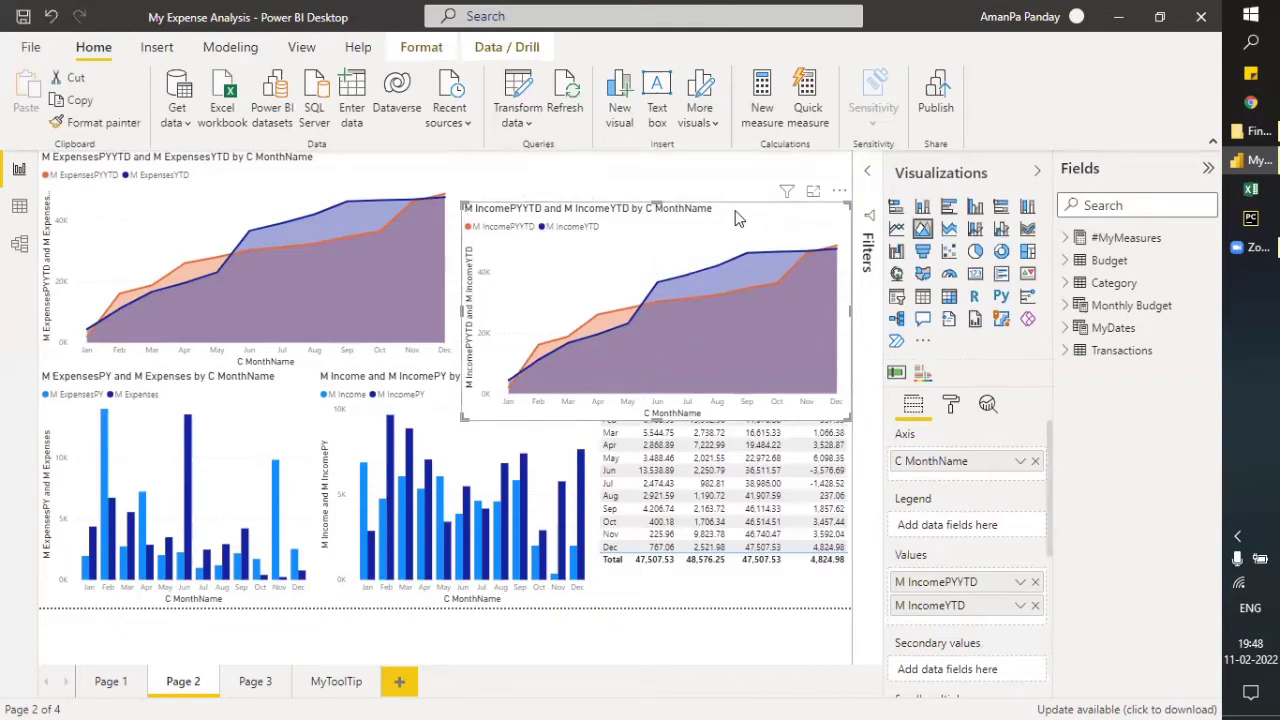
pyautogui.hotkey('ctrl', 'z')
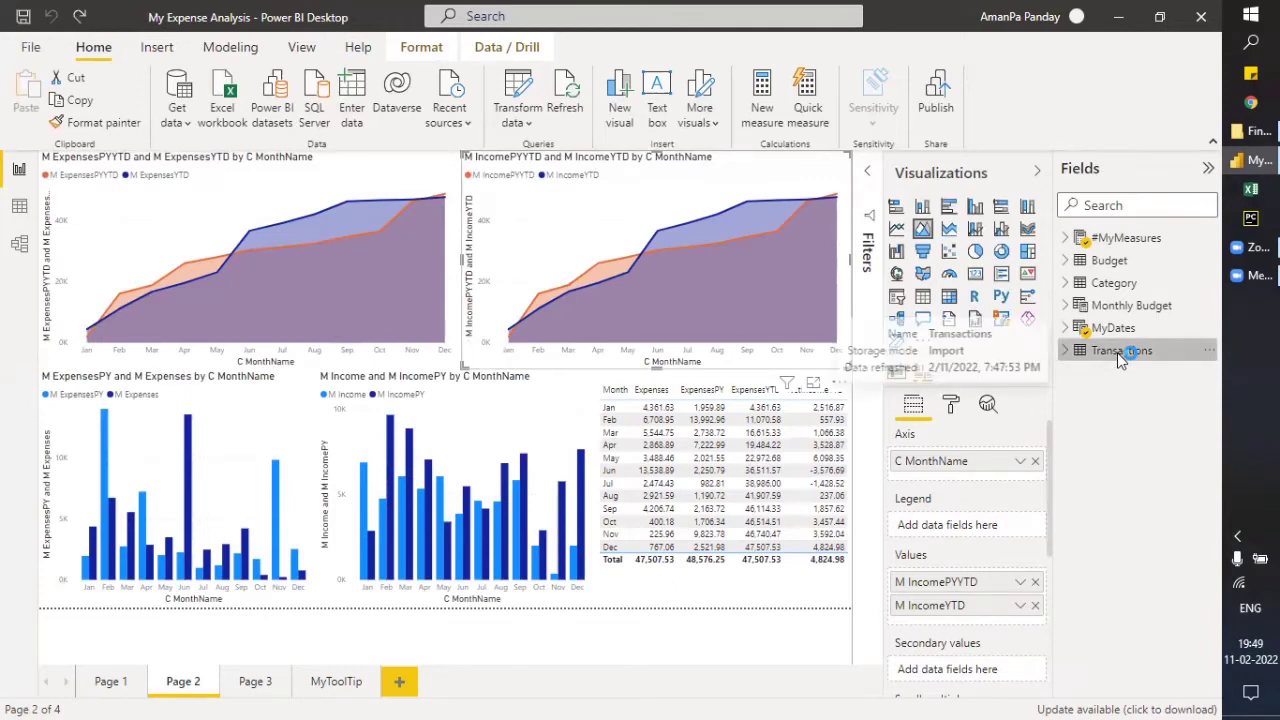
# - Refresh the data of the Transactions table only
pyautogui.rightClick(1120, 360)
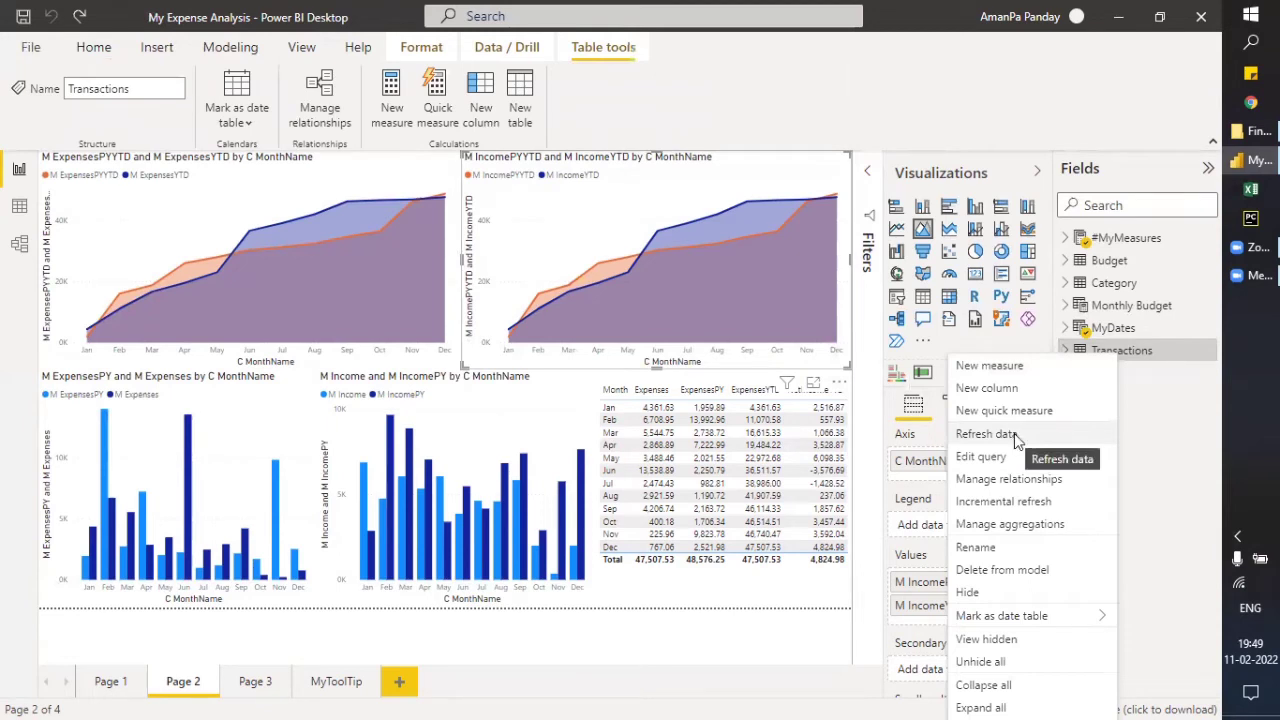
pyautogui.click(1015, 436)
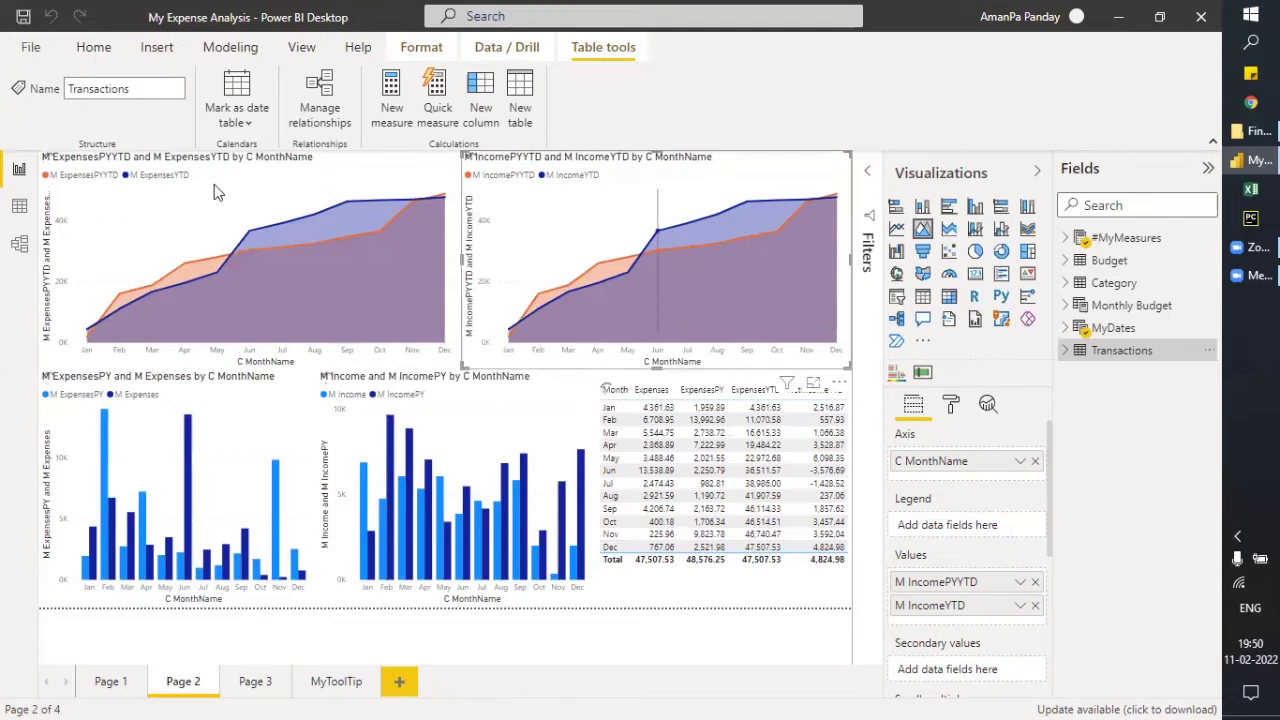
# - Open the report's queries in the Power Query Editor and refresh the previews of all queries
pyautogui.click(95, 50)
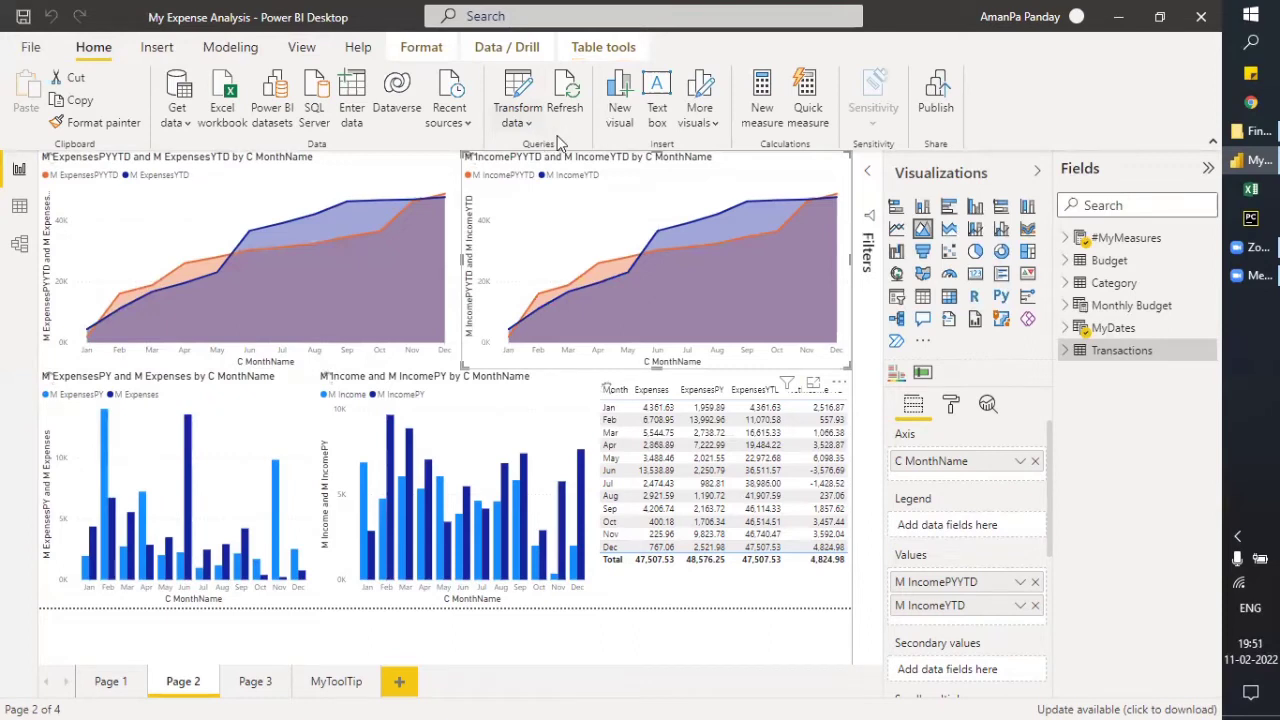
pyautogui.click(530, 122)
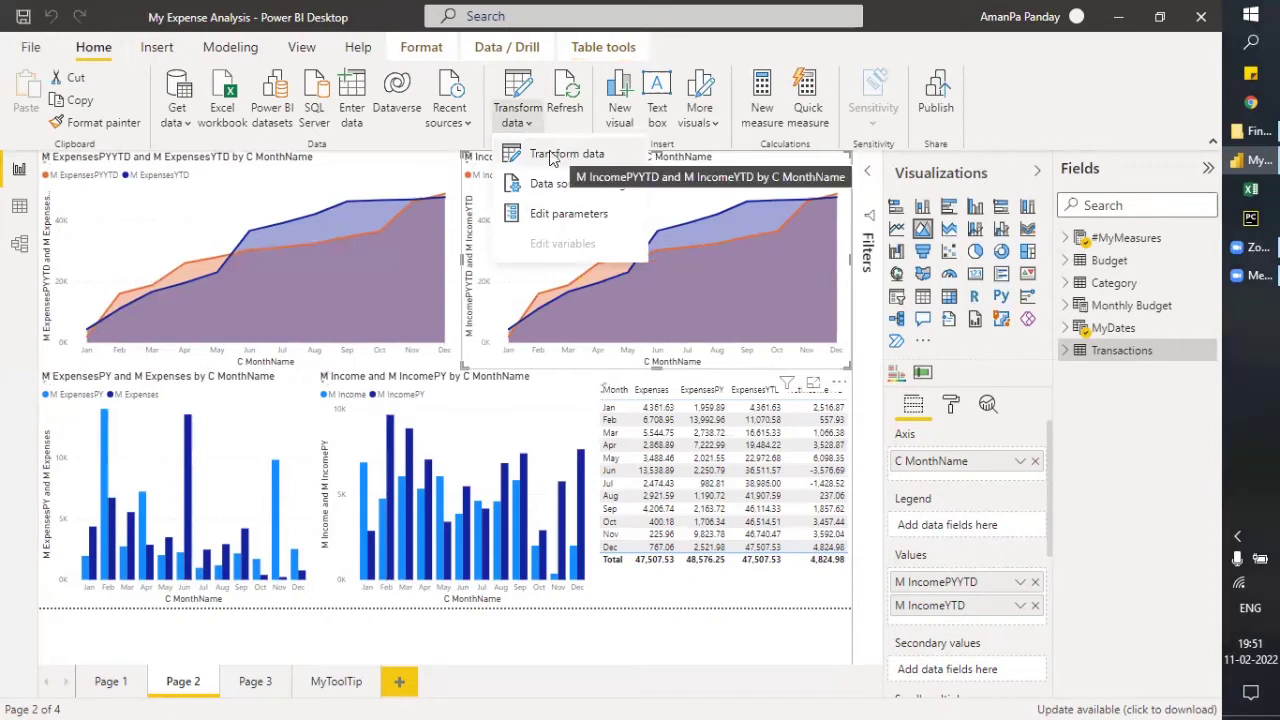
pyautogui.click(546, 153)
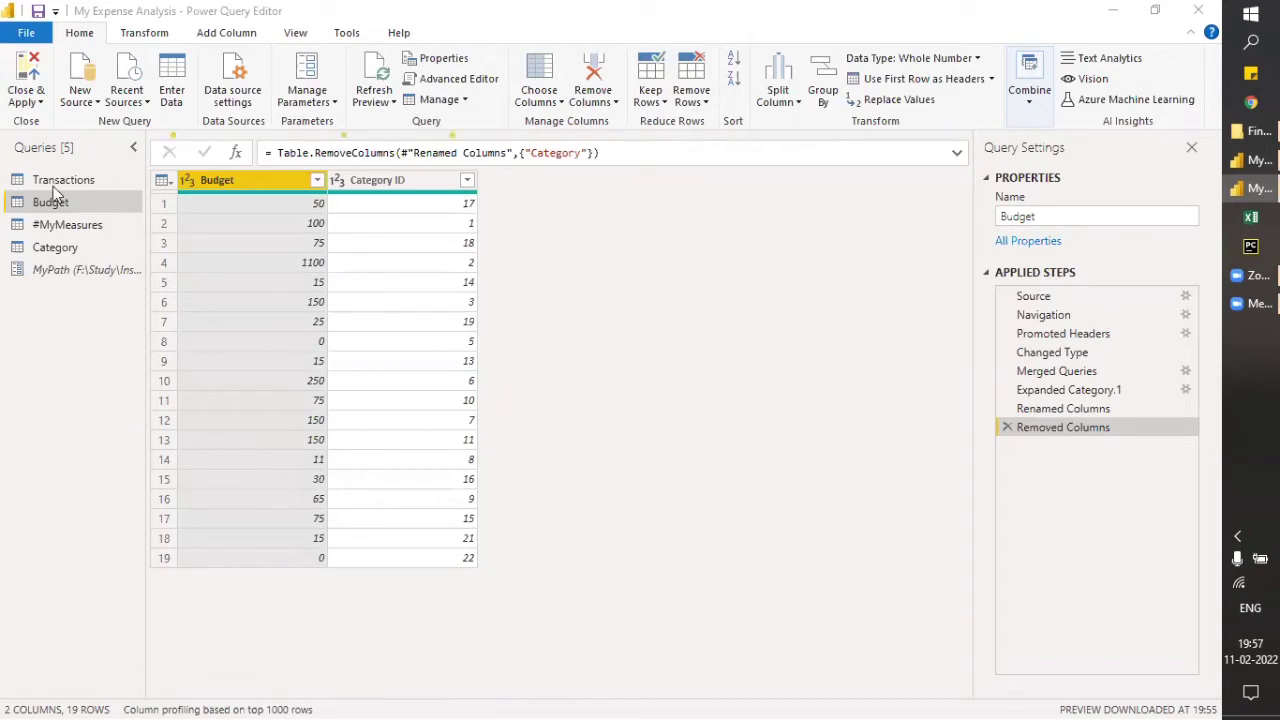
pyautogui.click(390, 101)
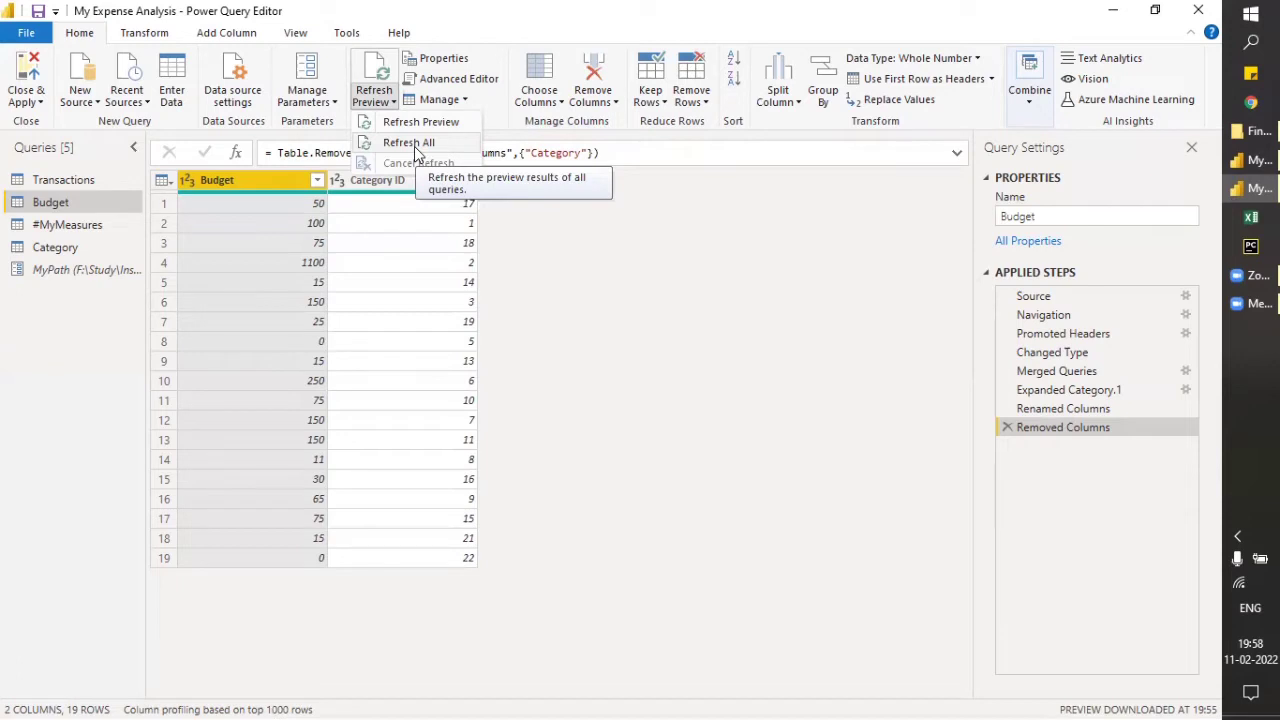
# - Check the load and report refresh options of the #MyMeasures query, and close the Power Query Editor with changes applied
pyautogui.click(70, 231)
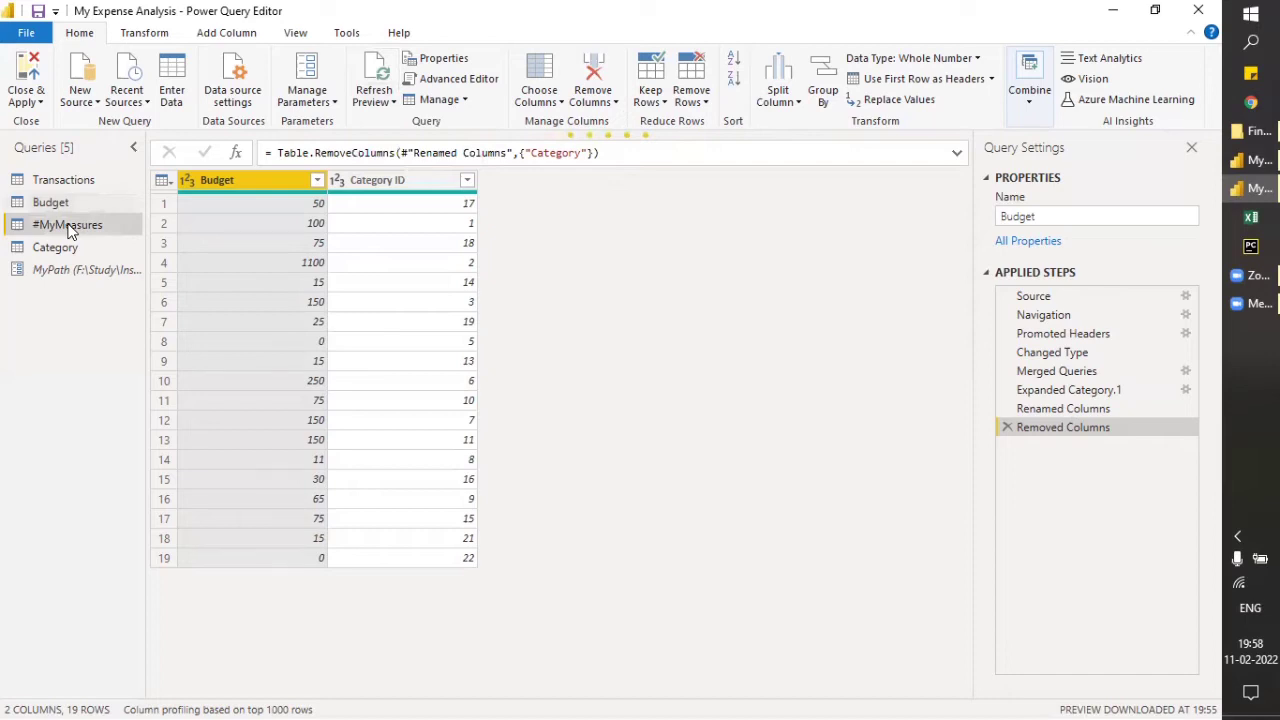
pyautogui.rightClick(68, 226)
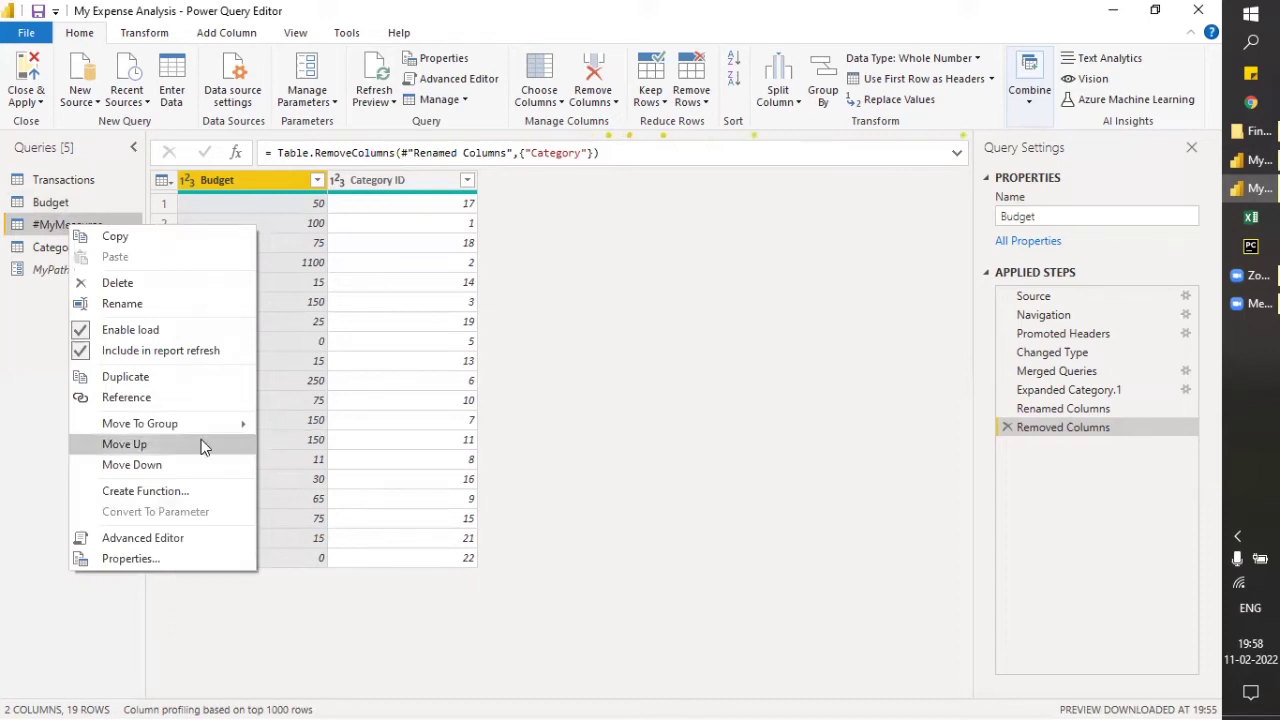
pyautogui.click(600, 302)
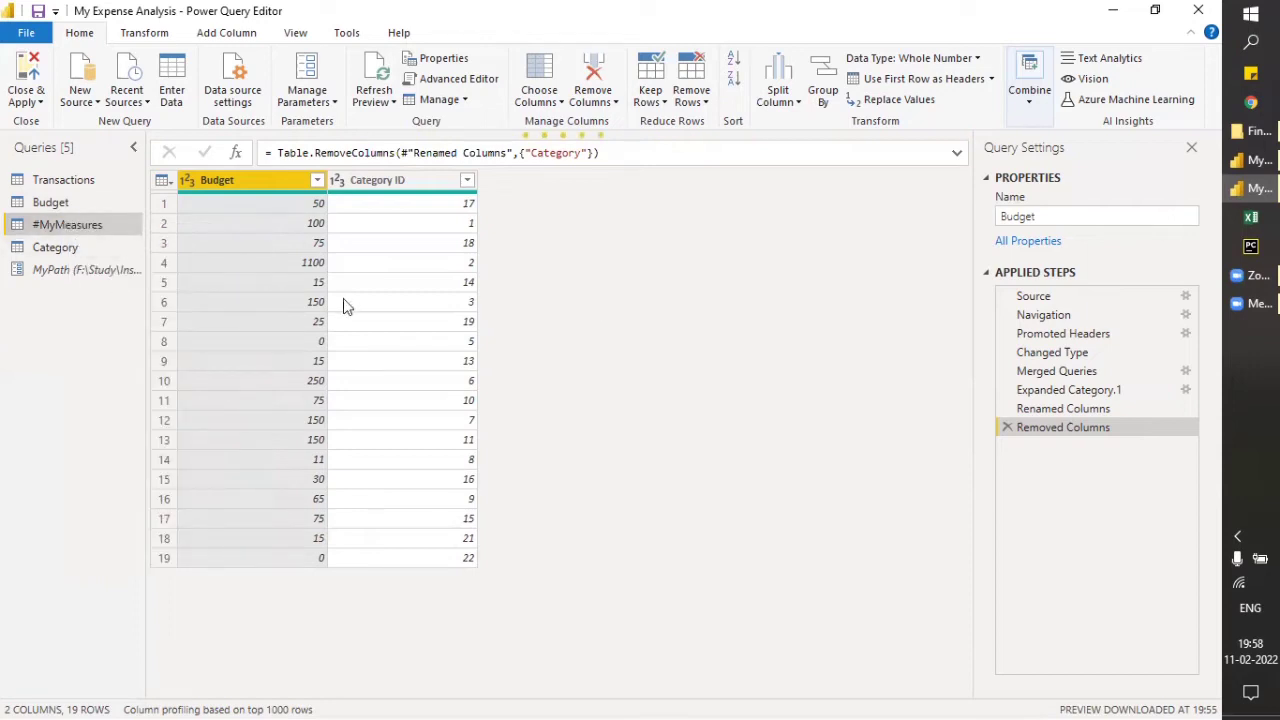
pyautogui.click(30, 80)
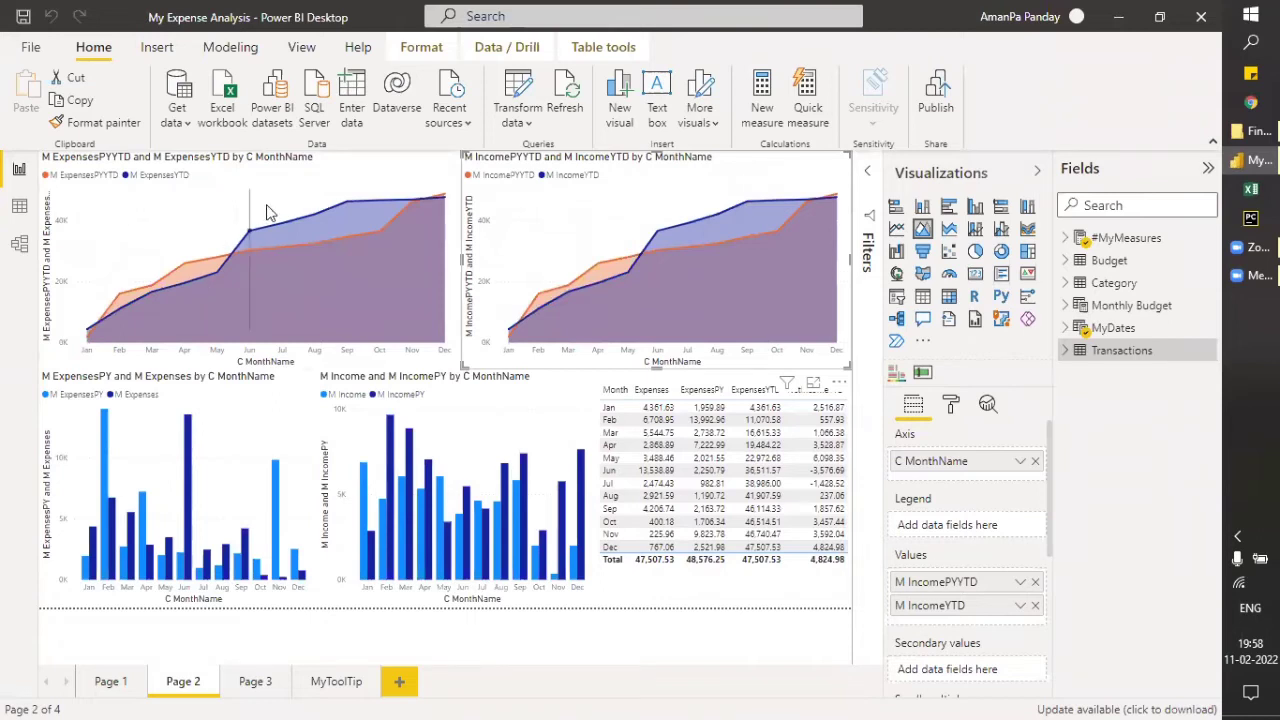
# - Switch to the Power BI service in Chrome and open My workspace
pyautogui.moveTo(291, 204)
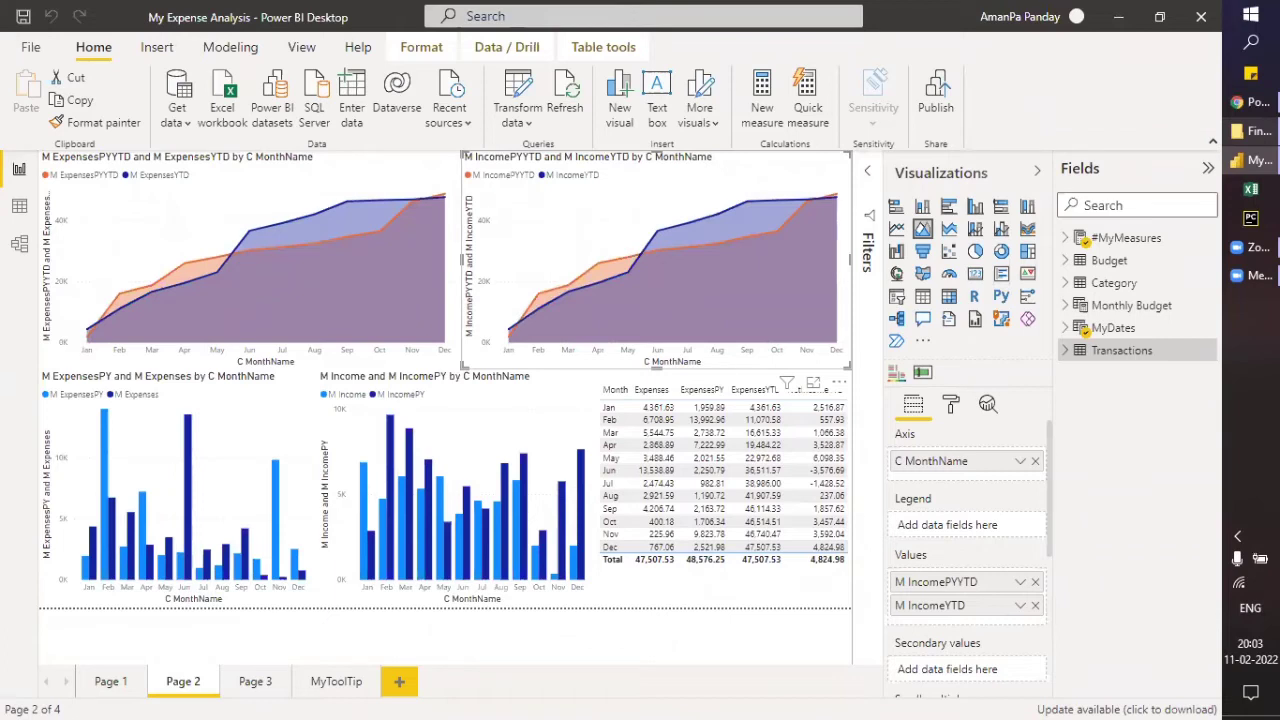
pyautogui.hotkey('alt', 'Tab')
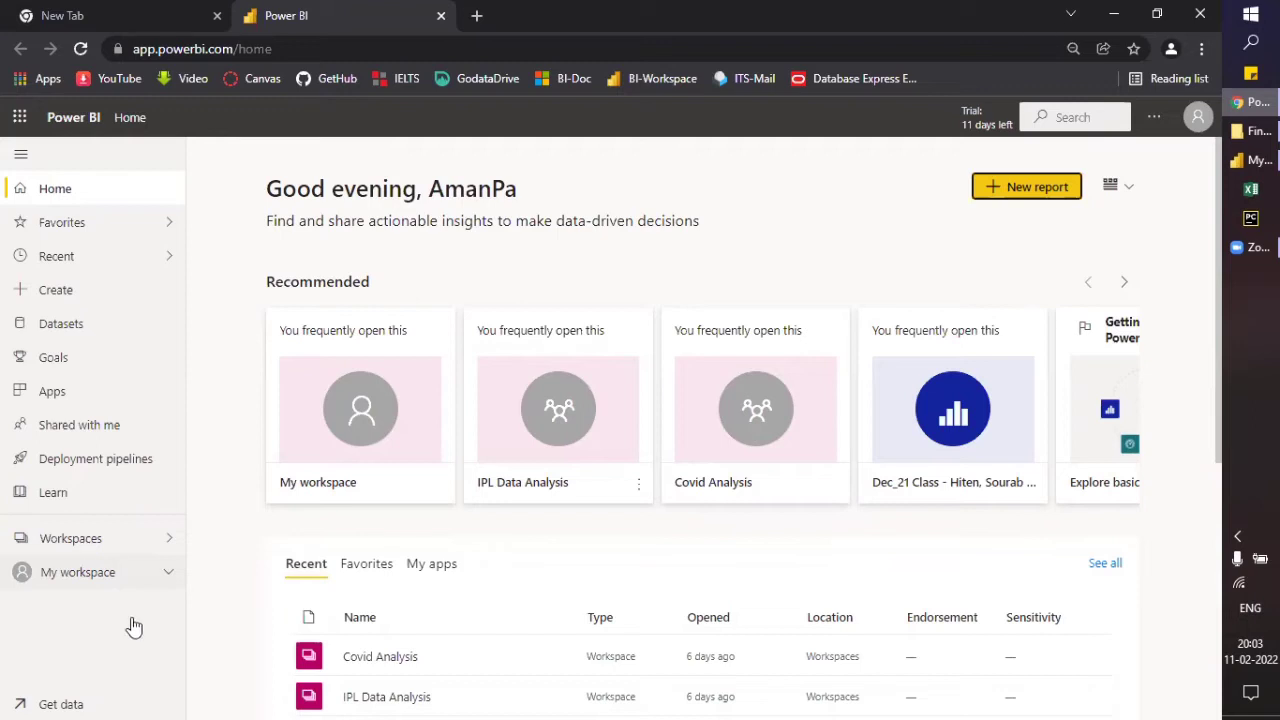
pyautogui.click(103, 548)
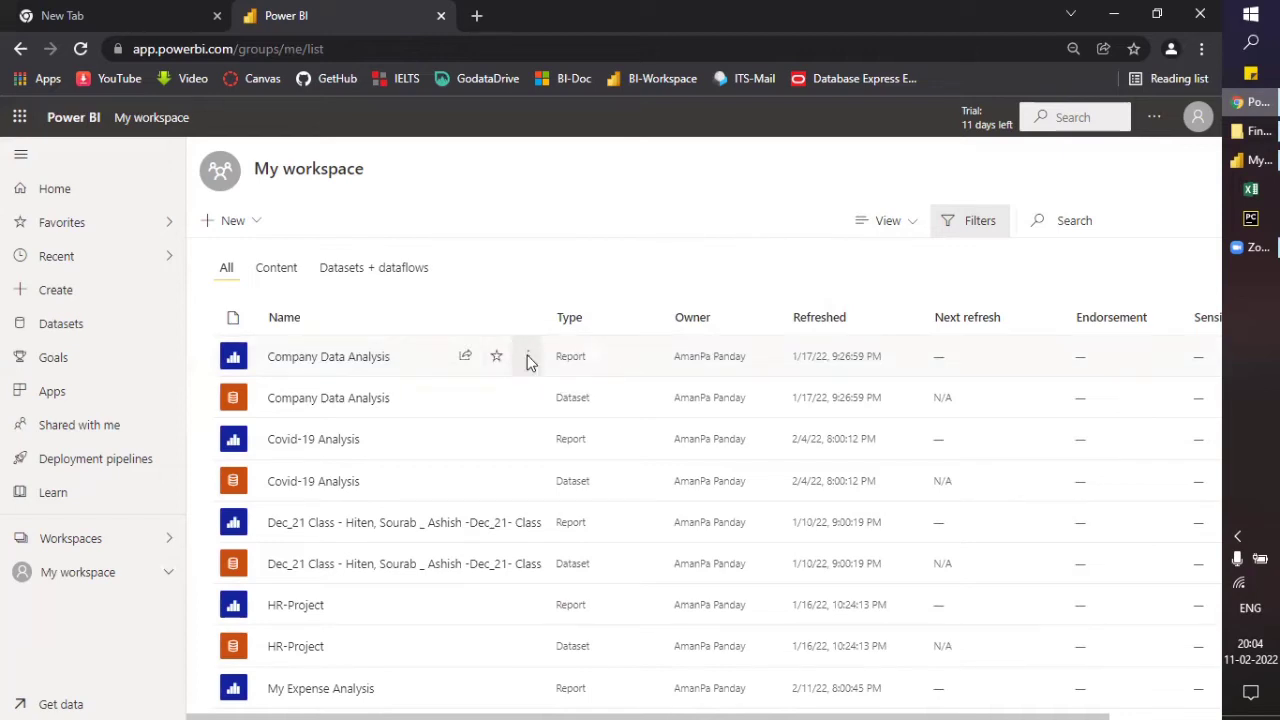
# - View the available actions for the Company Data Analysis report, and open the schedule refresh settings of its dataset
pyautogui.click(528, 358)
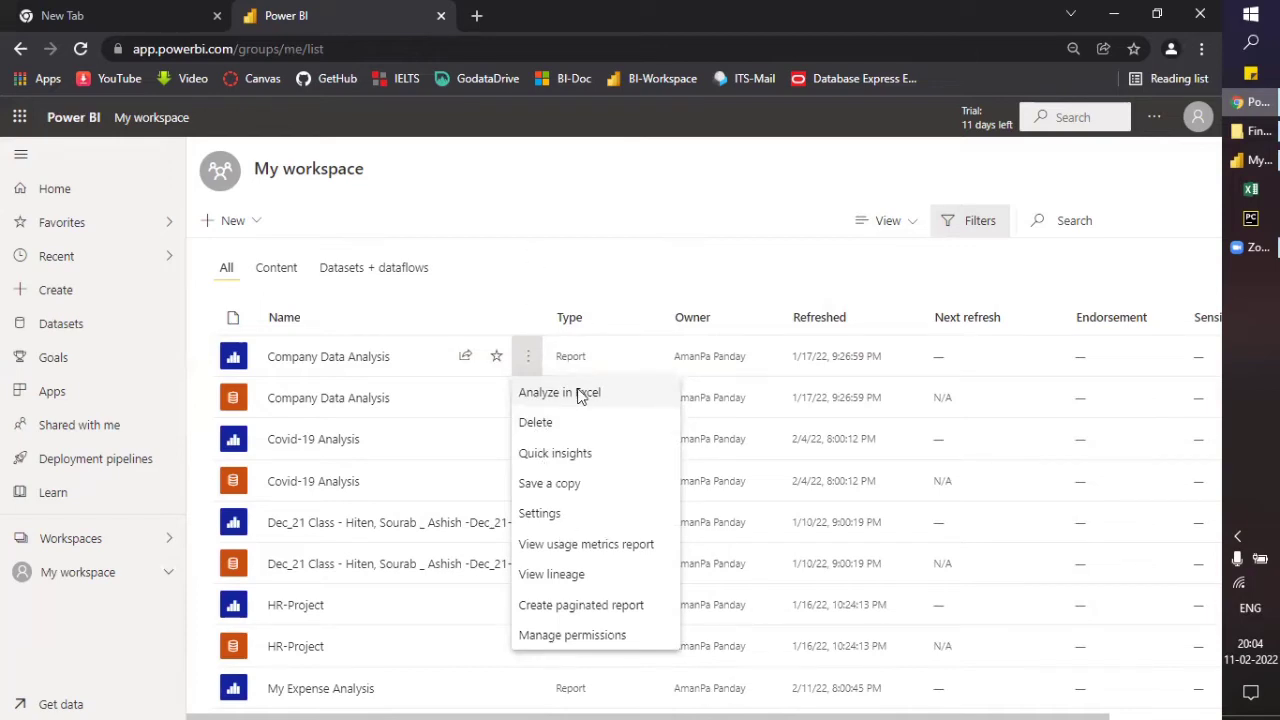
pyautogui.click(457, 437)
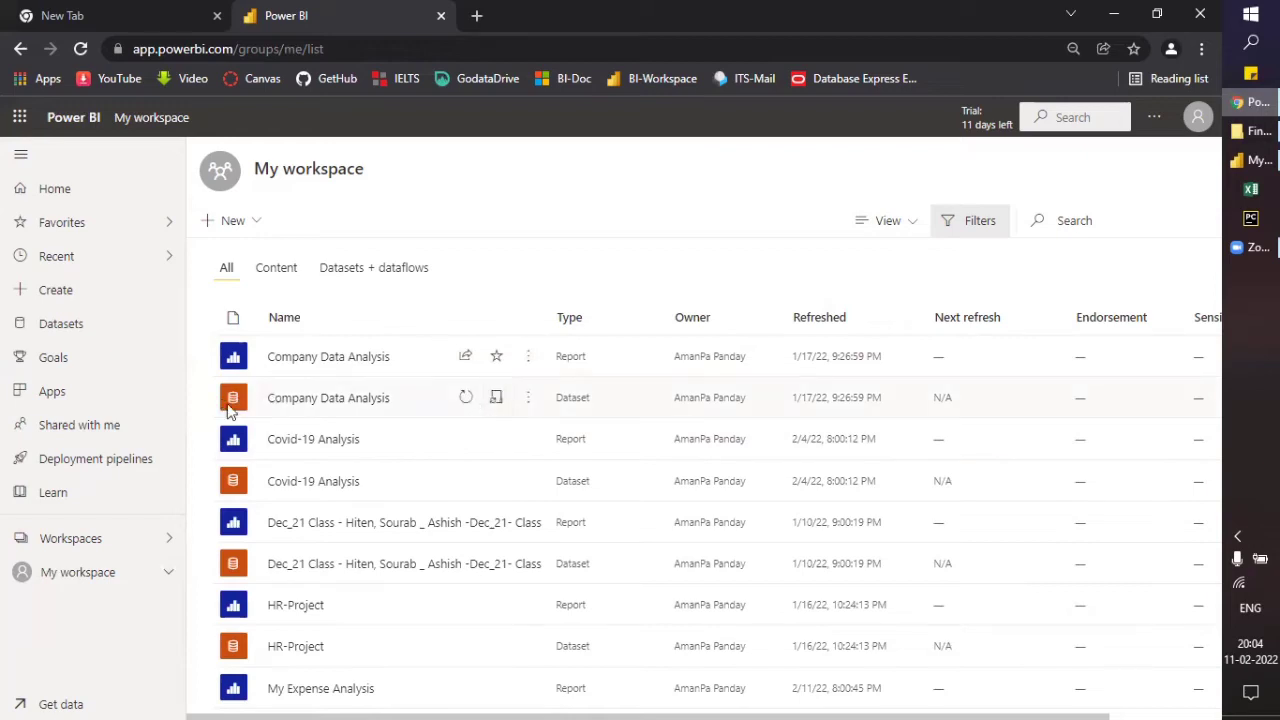
pyautogui.click(495, 398)
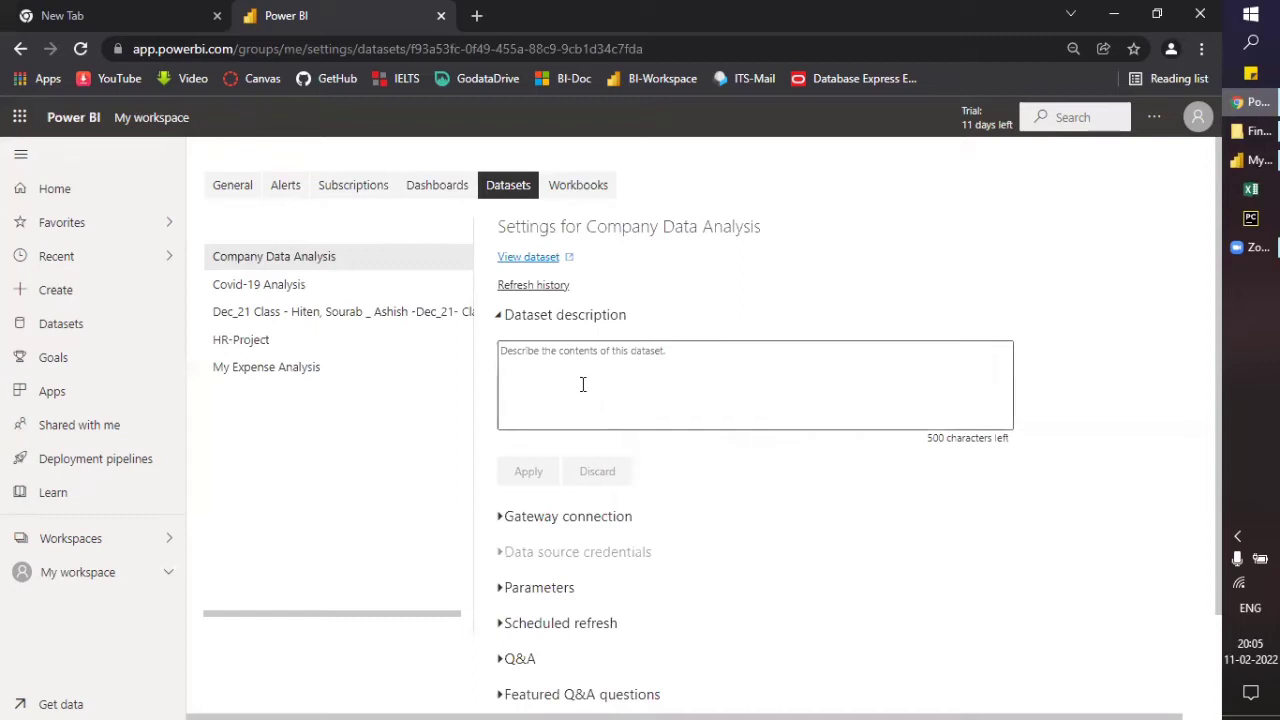
# - Collapse the dataset description and review the scheduled refresh options for Company Data Analysis, including frequency, time zone and failure notifications
pyautogui.click(500, 318)
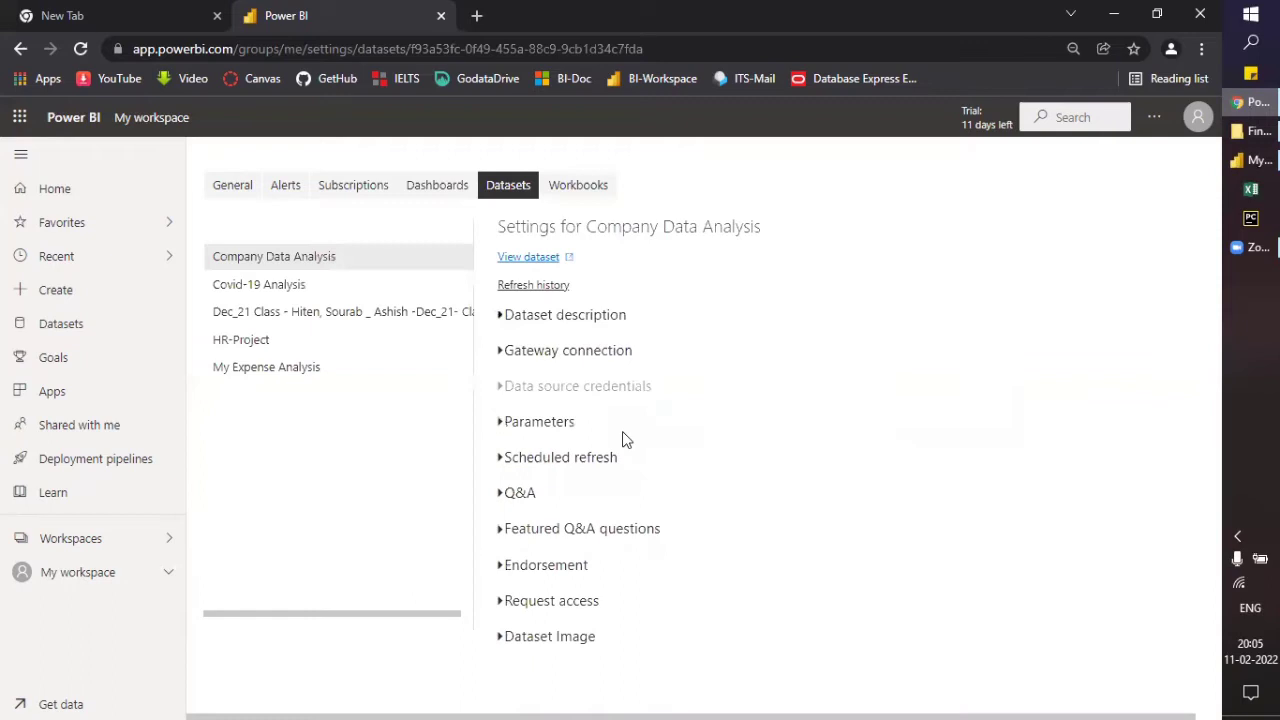
pyautogui.click(501, 461)
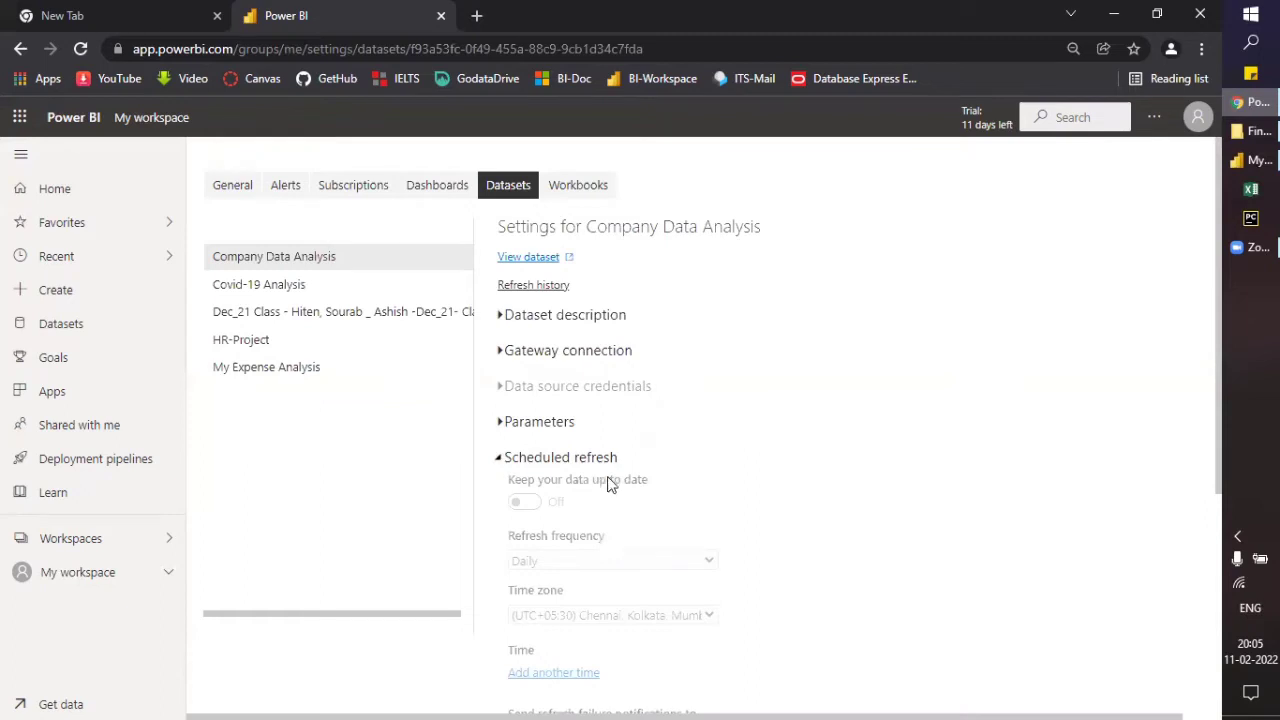
pyautogui.scroll(-2, 612, 485)
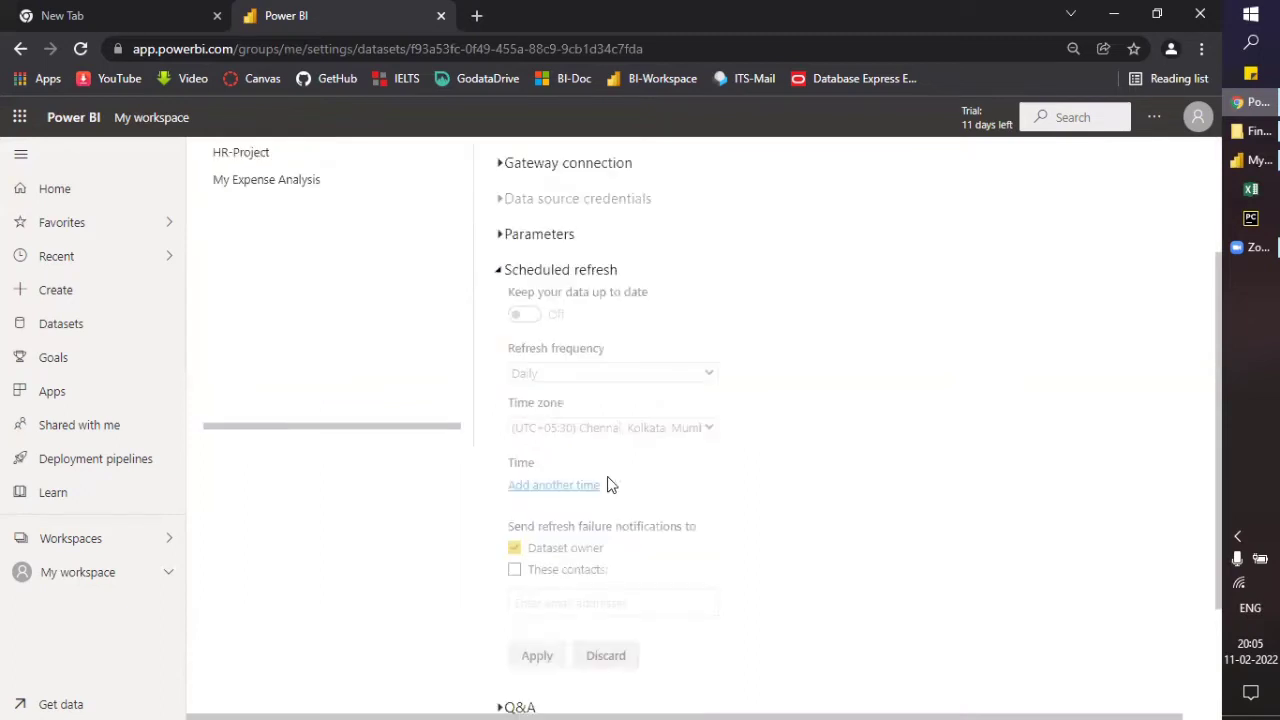
pyautogui.scroll(-2, 612, 485)
pyautogui.scroll(4, 609, 478)
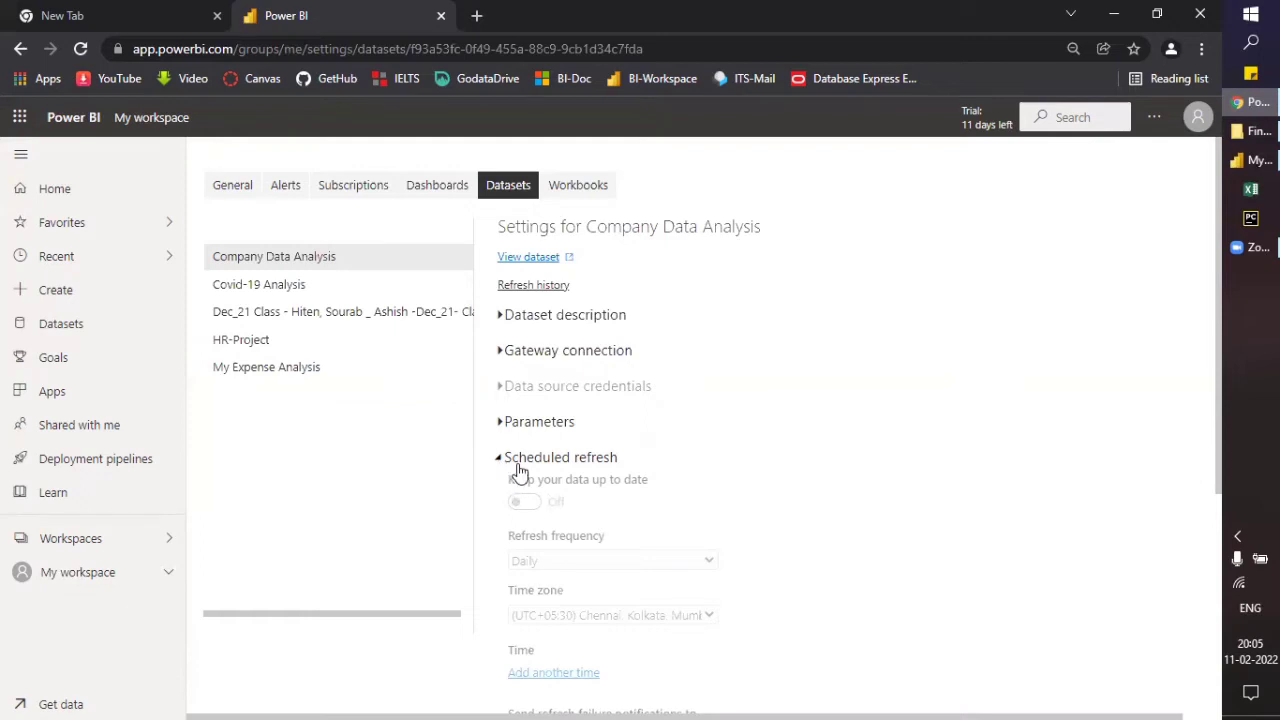
pyautogui.scroll(-1, 518, 471)
pyautogui.scroll(-3, 518, 471)
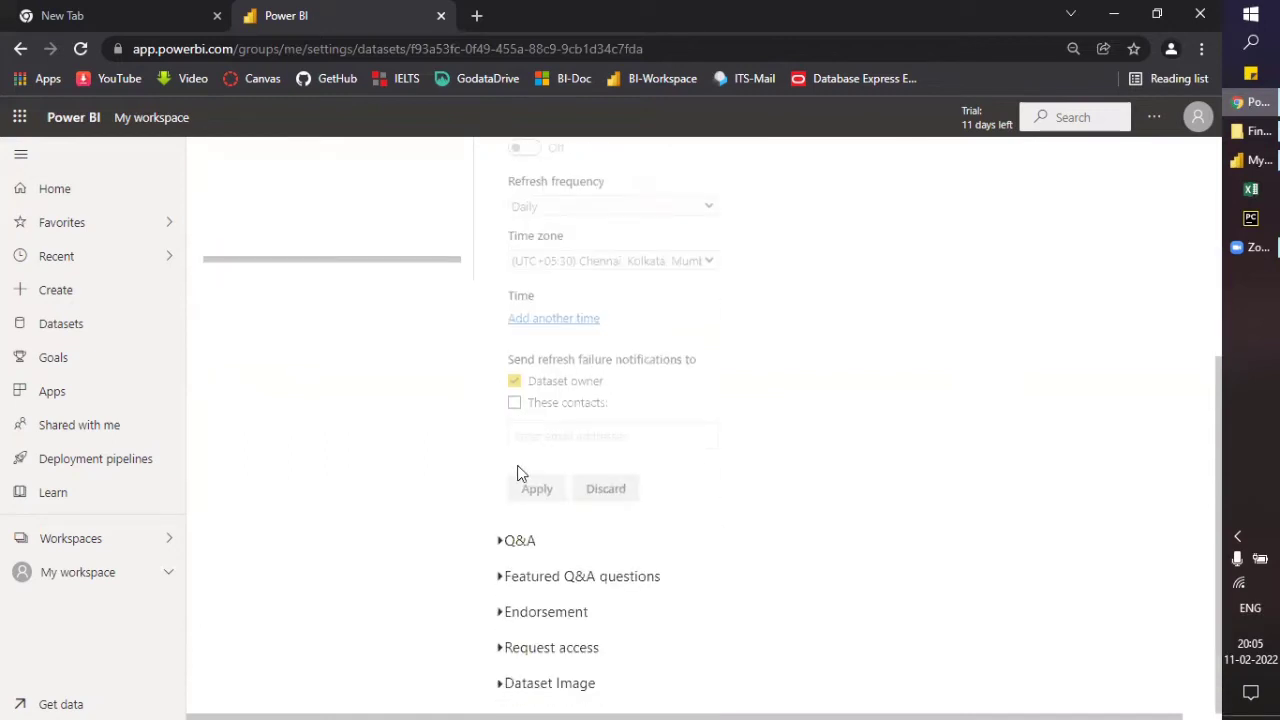
pyautogui.scroll(4, 521, 465)
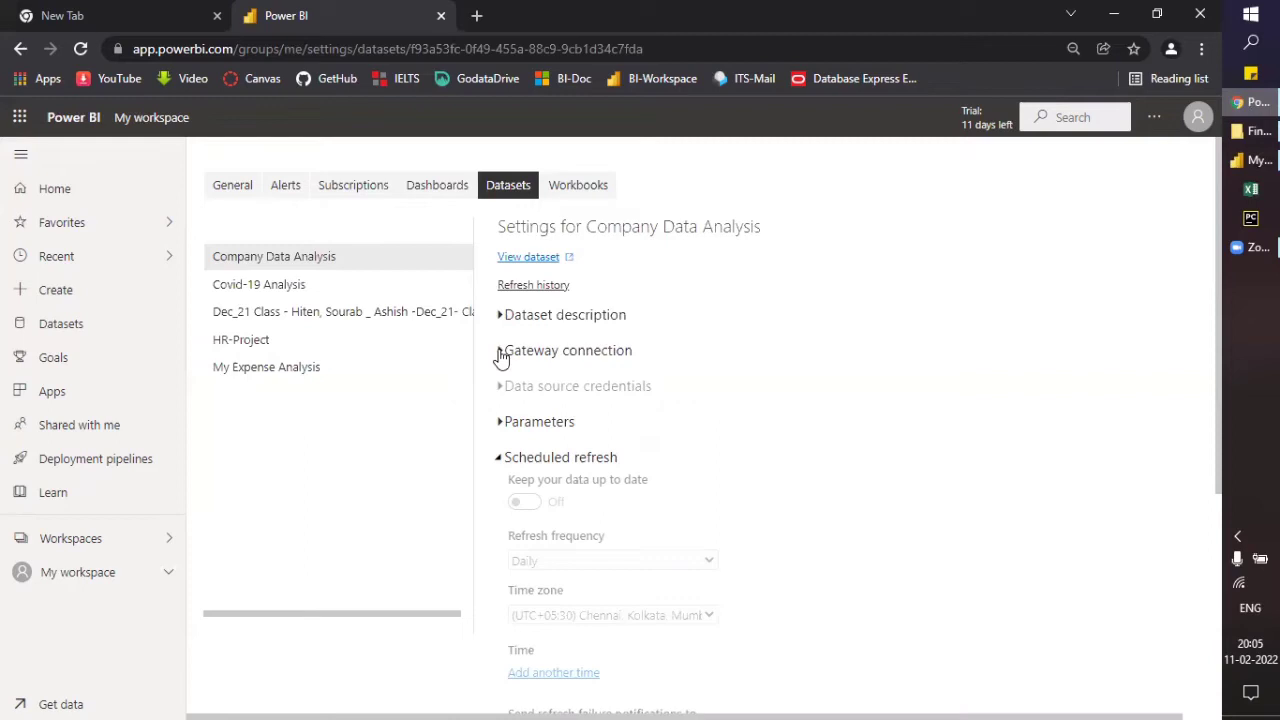
# - Show the settings of the Covid-19 Analysis dataset, check its scheduled refresh section, and collapse that section and the dataset description
pyautogui.click(260, 287)
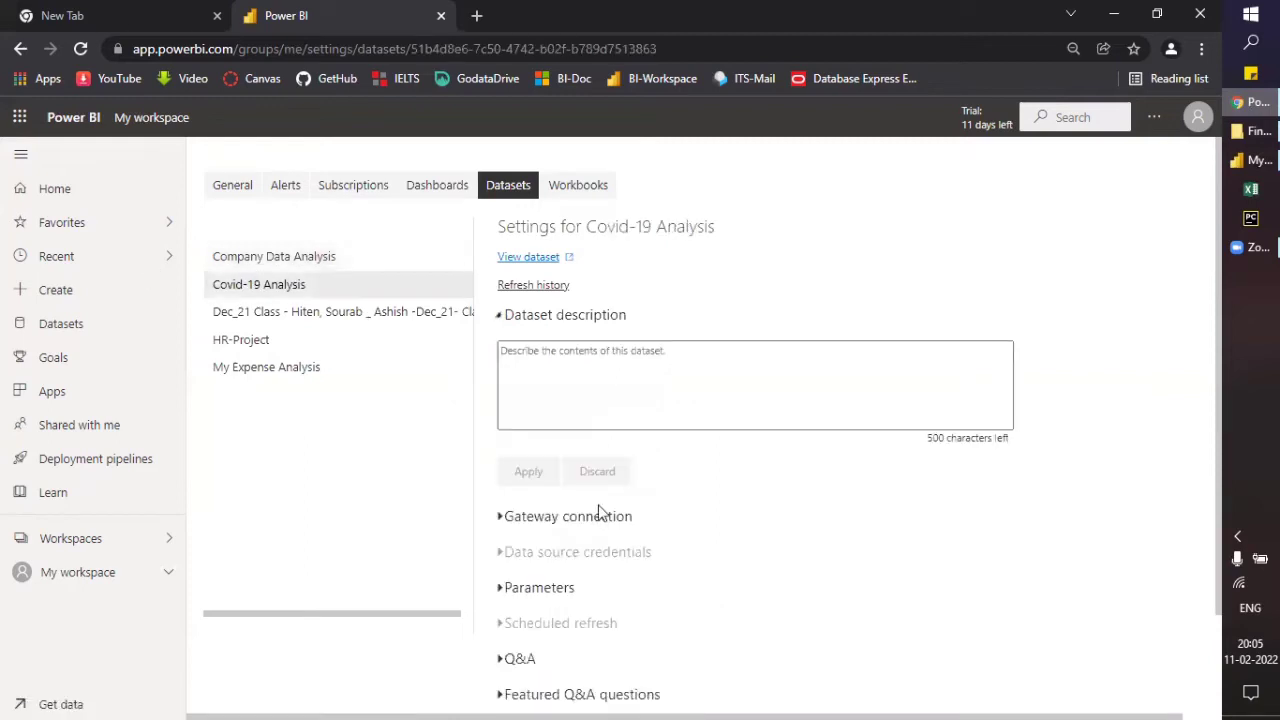
pyautogui.scroll(-2, 600, 514)
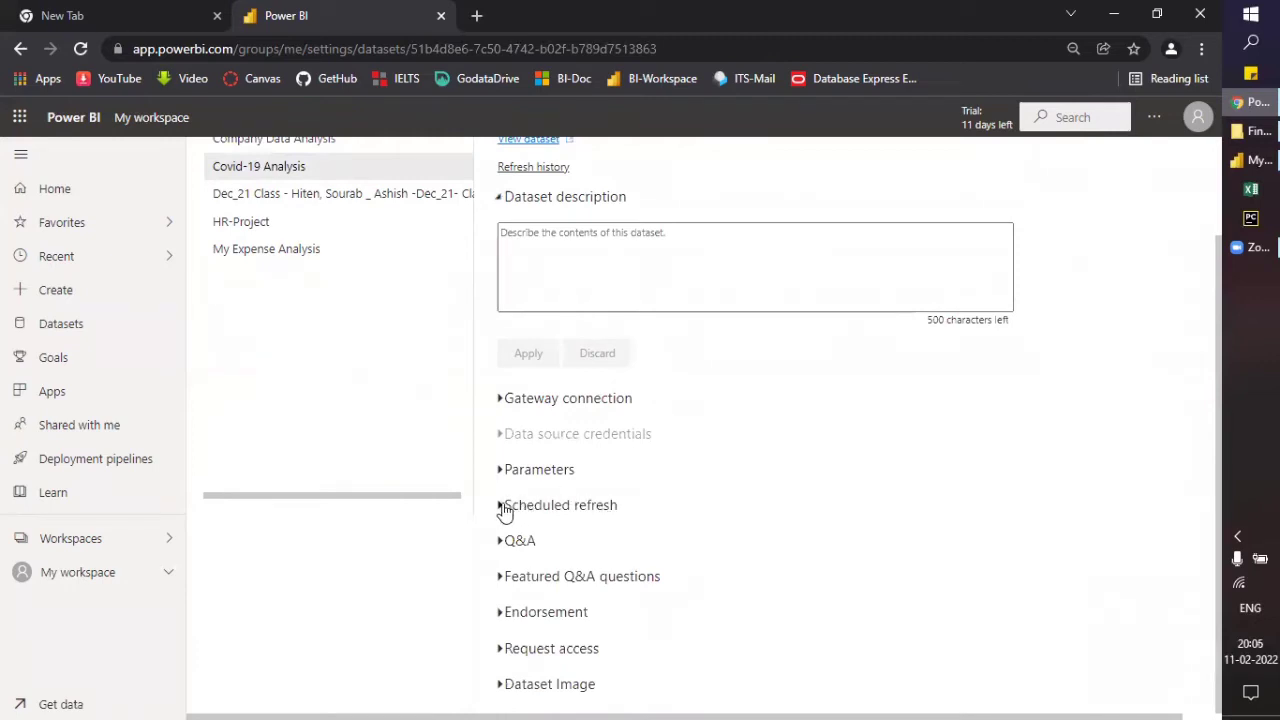
pyautogui.click(502, 508)
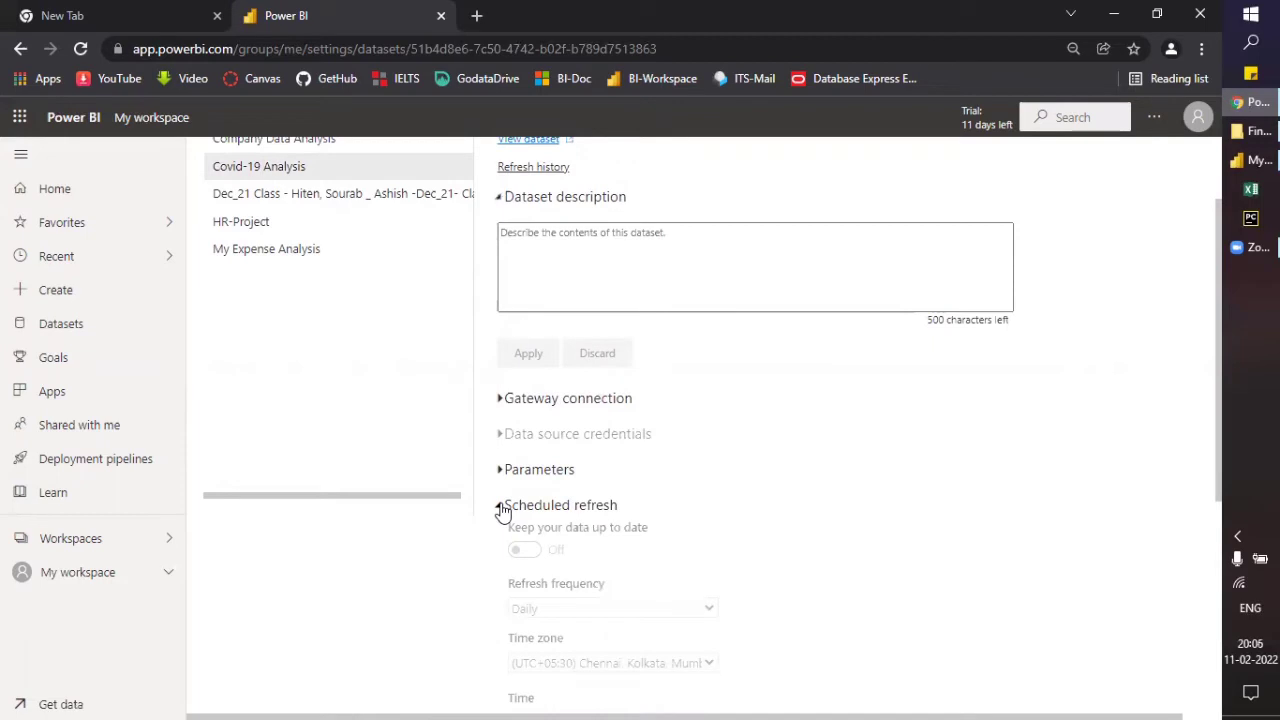
pyautogui.click(502, 508)
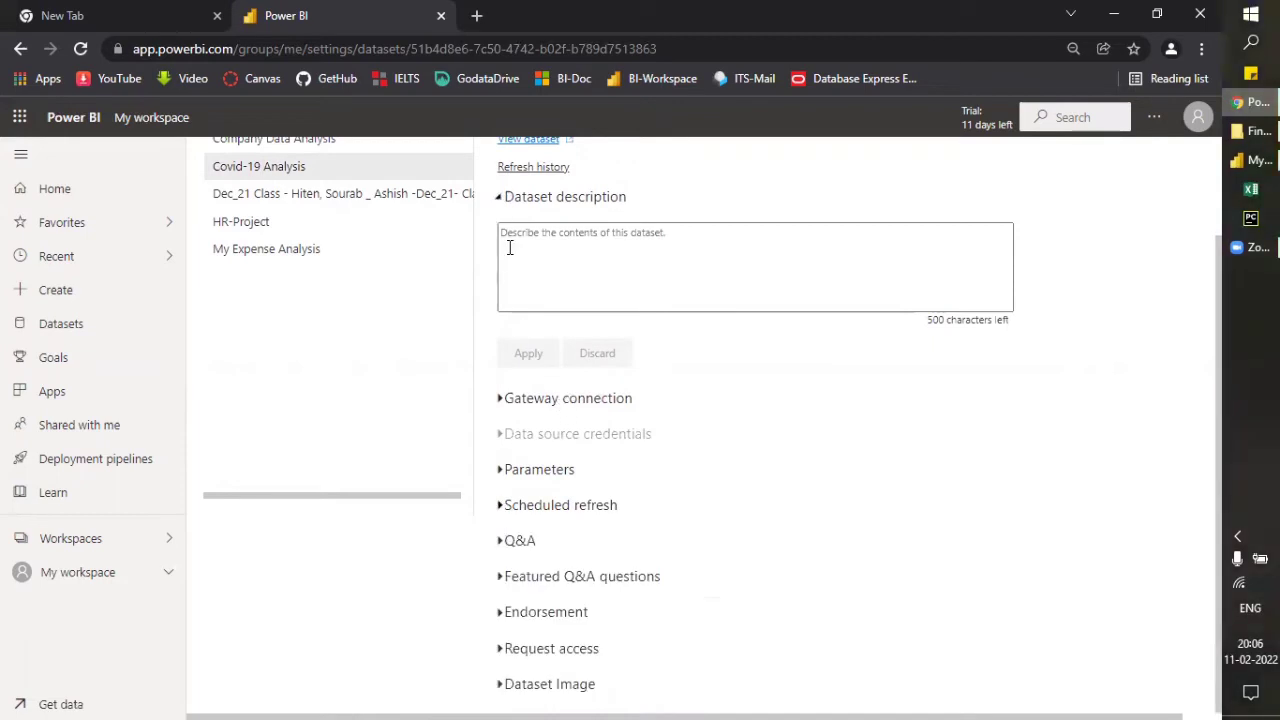
pyautogui.click(510, 197)
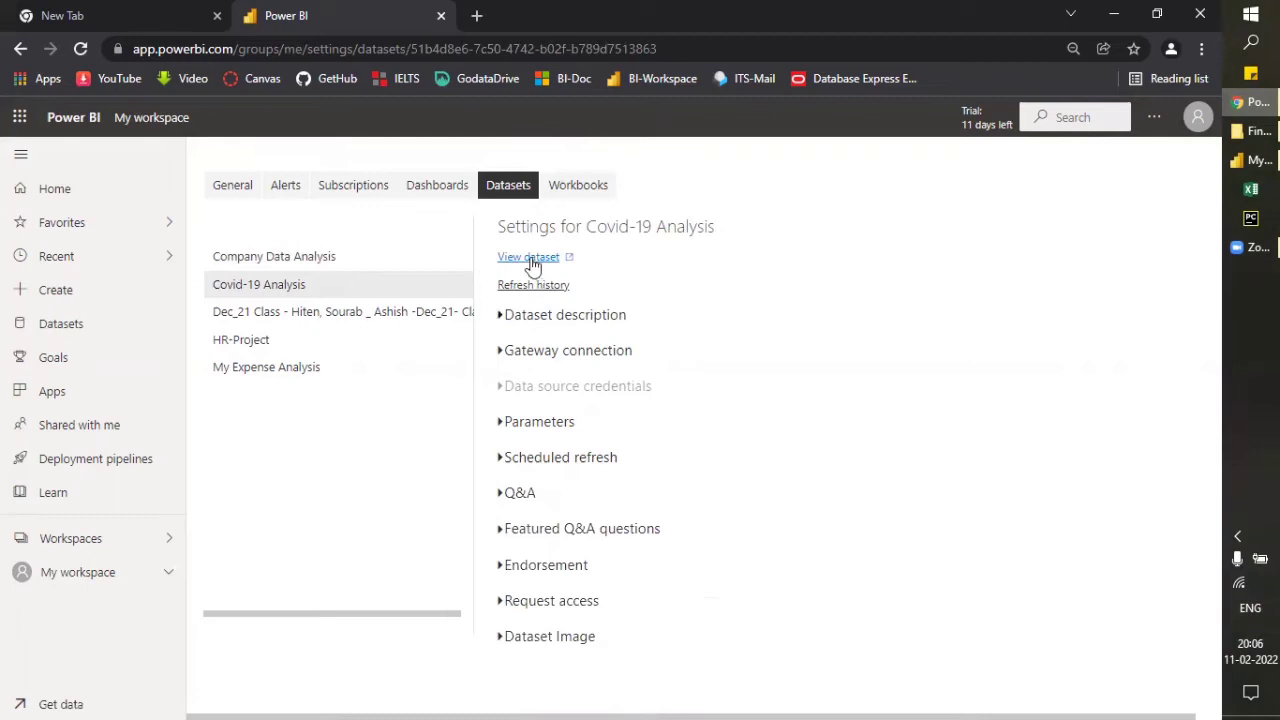
# - Inspect the gateway connection of the Covid-19 Analysis dataset and review its scheduled refresh options
pyautogui.click(500, 352)
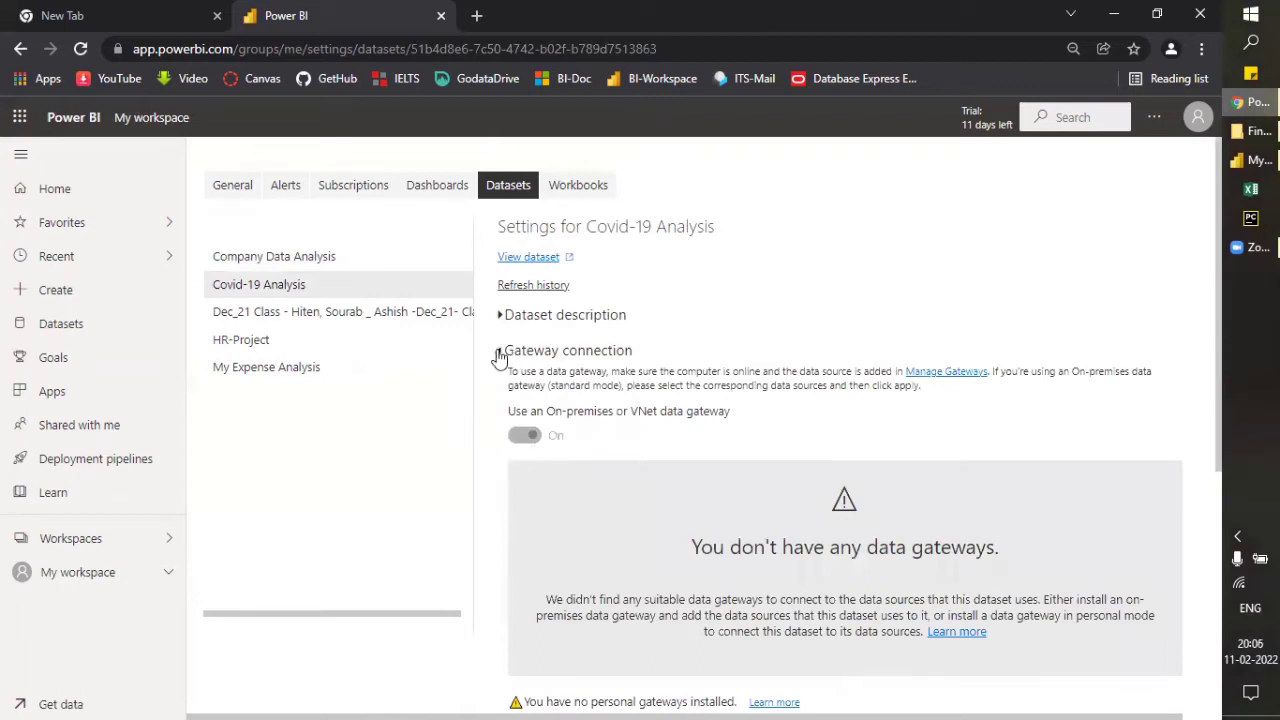
pyautogui.click(500, 315)
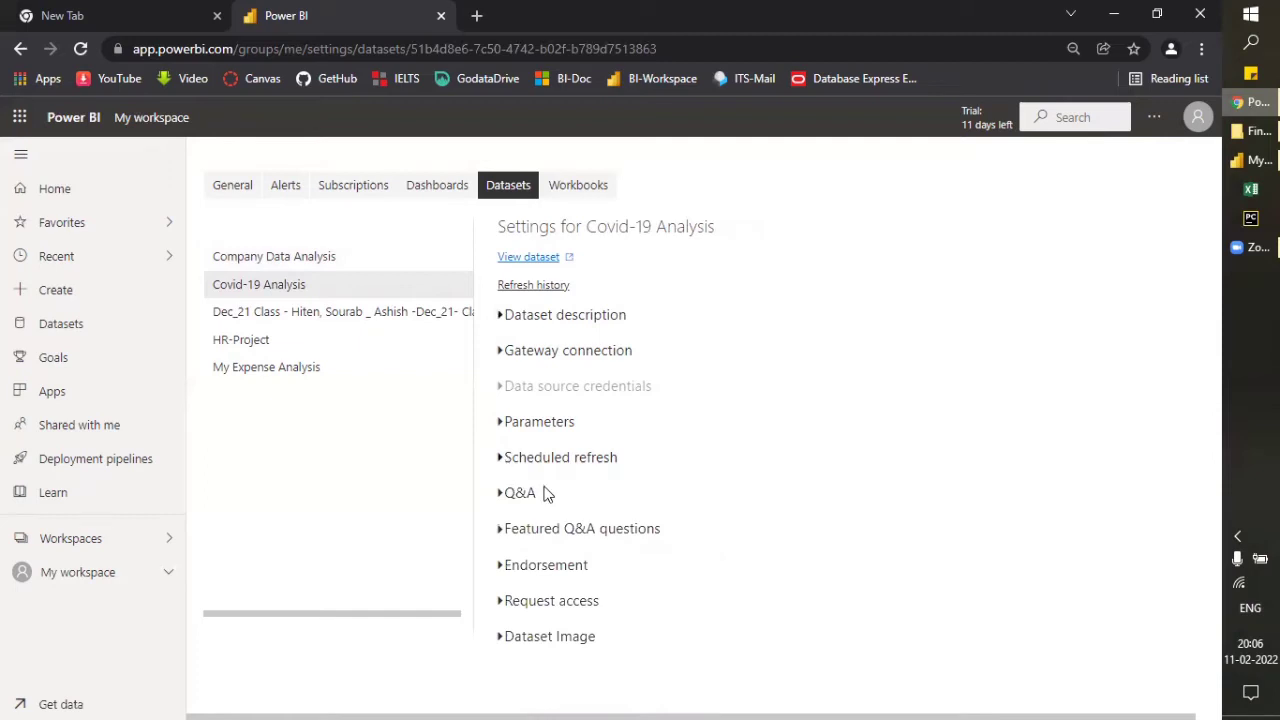
pyautogui.scroll(-1, 578, 508)
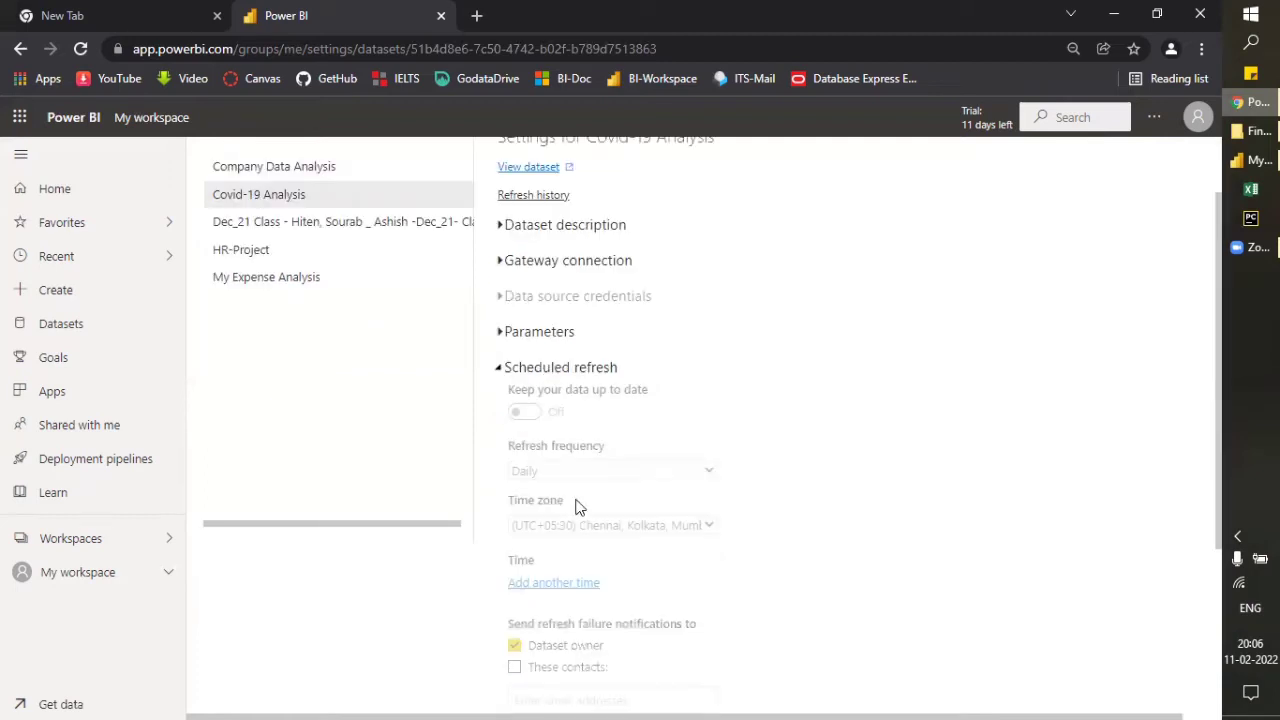
pyautogui.scroll(-1, 578, 508)
pyautogui.scroll(2, 578, 508)
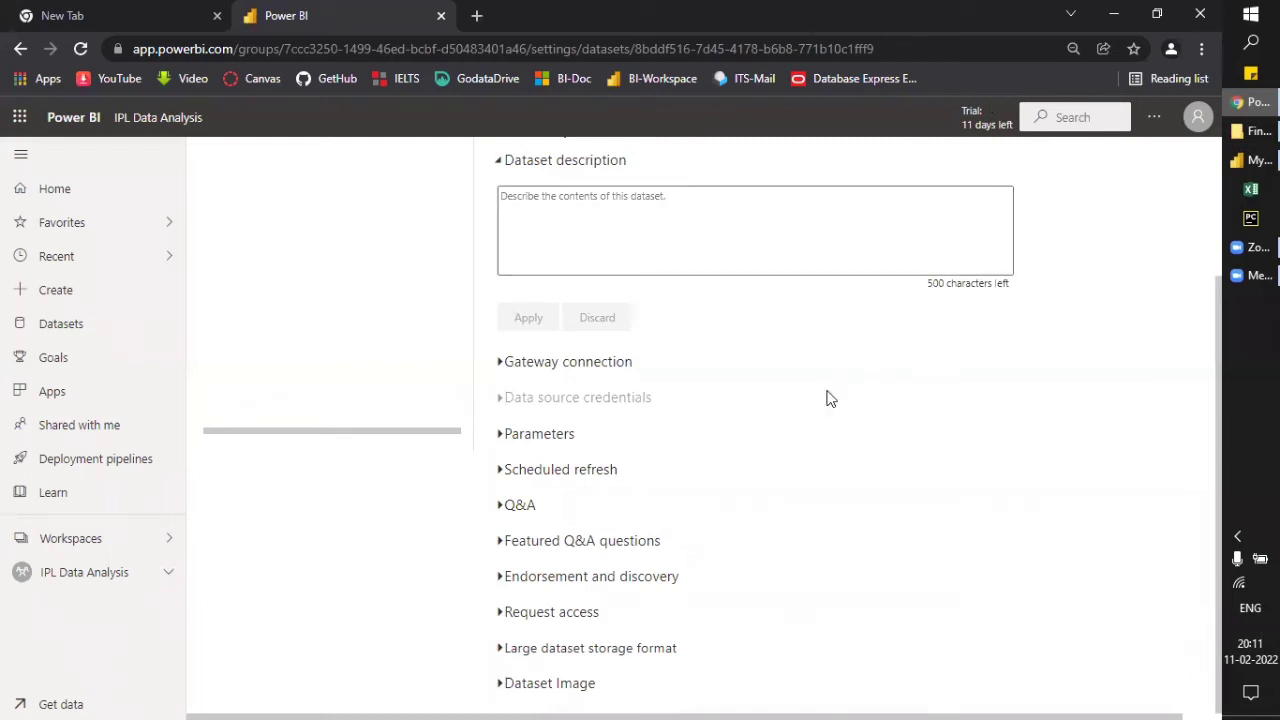
# - Expand the scheduled refresh section of the dataset in the IPL Data Analysis workspace and review its options
pyautogui.scroll(1, 826, 398)
pyautogui.scroll(-1, 826, 398)
pyautogui.click(501, 474)
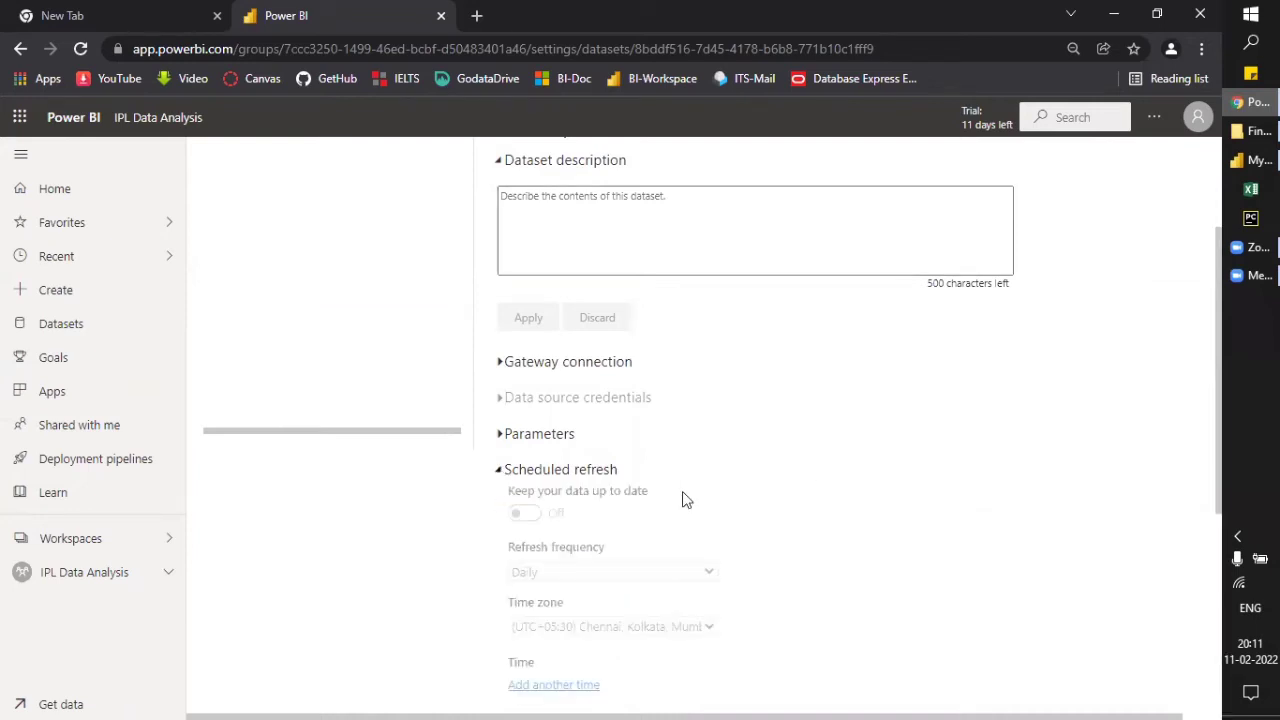
pyautogui.scroll(-3, 683, 500)
pyautogui.scroll(1, 683, 500)
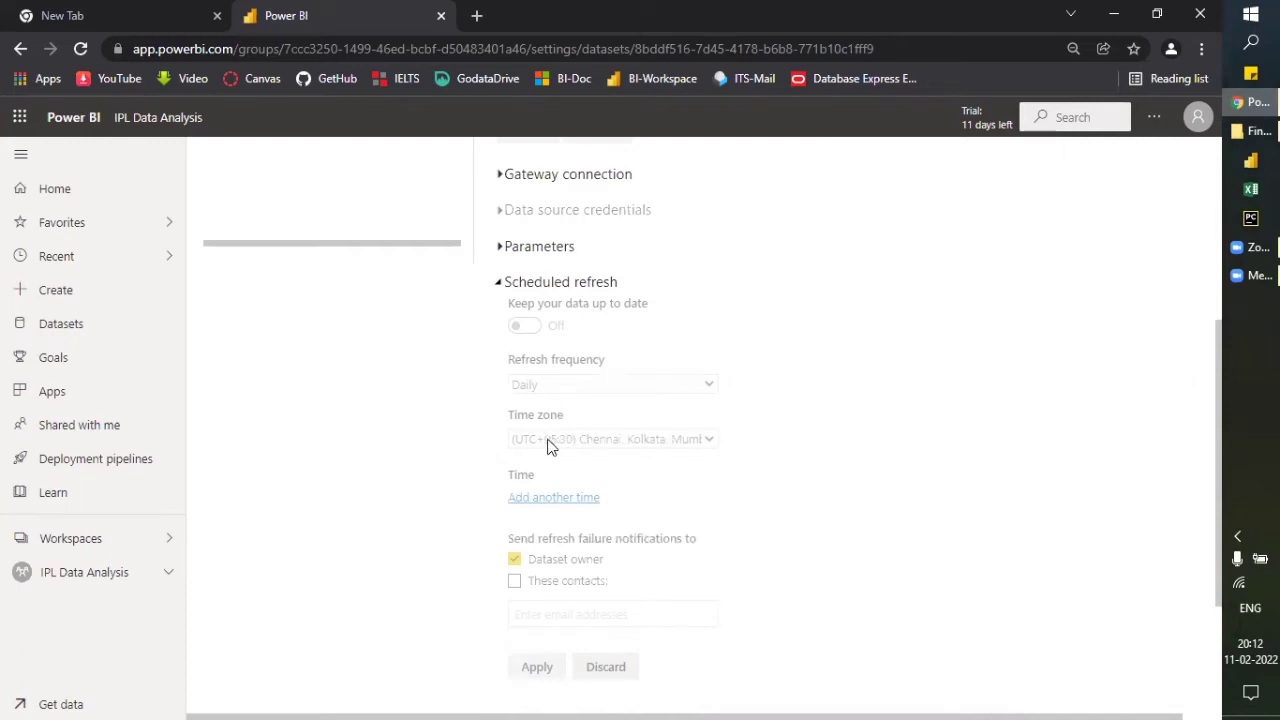
# - Review the remaining scheduled refresh options of the IPL Data Analysis dataset, including added times and failure notification recipients
pyautogui.scroll(-1, 584, 358)
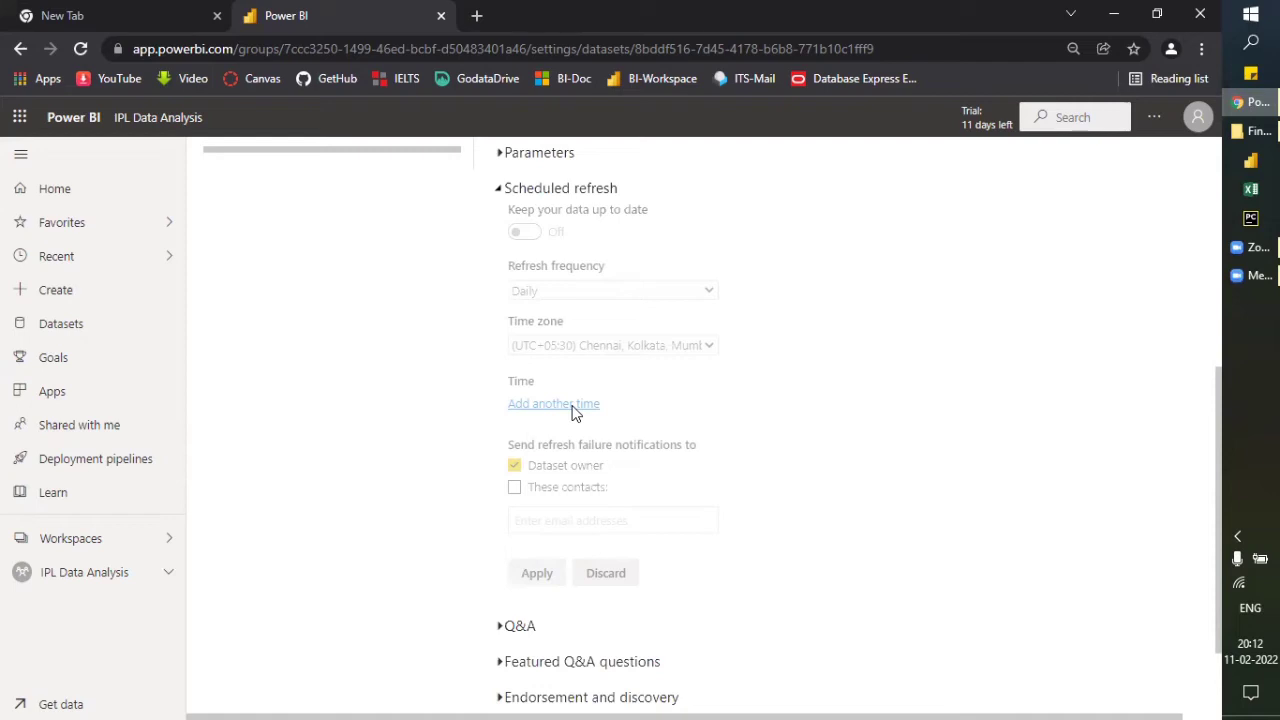
pyautogui.scroll(-1, 717, 470)
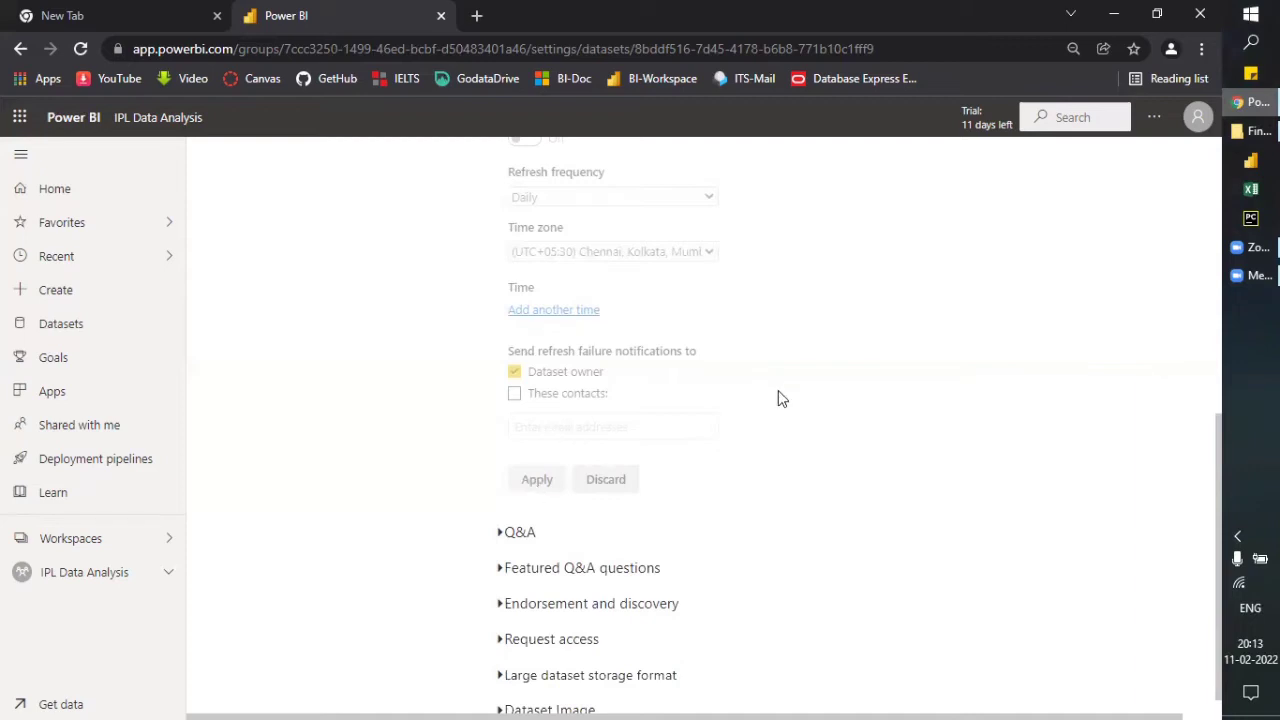
pyautogui.scroll(1, 778, 395)
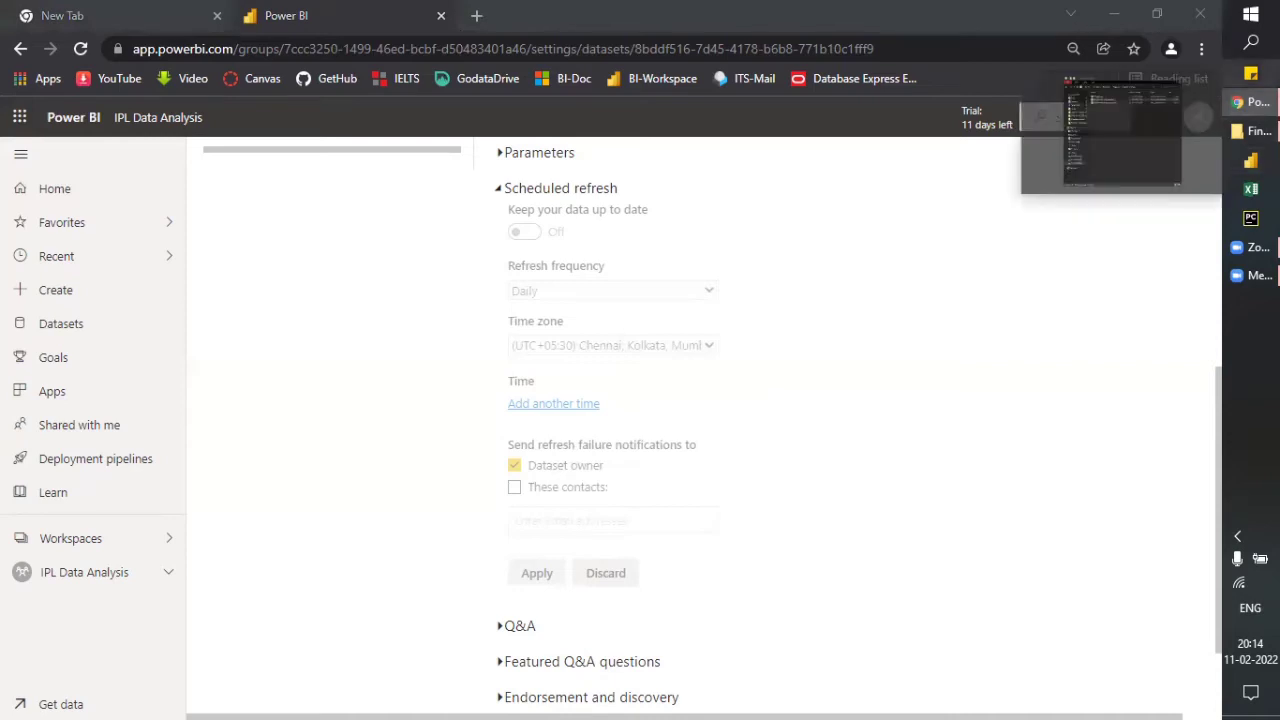
pyautogui.click(932, 305)
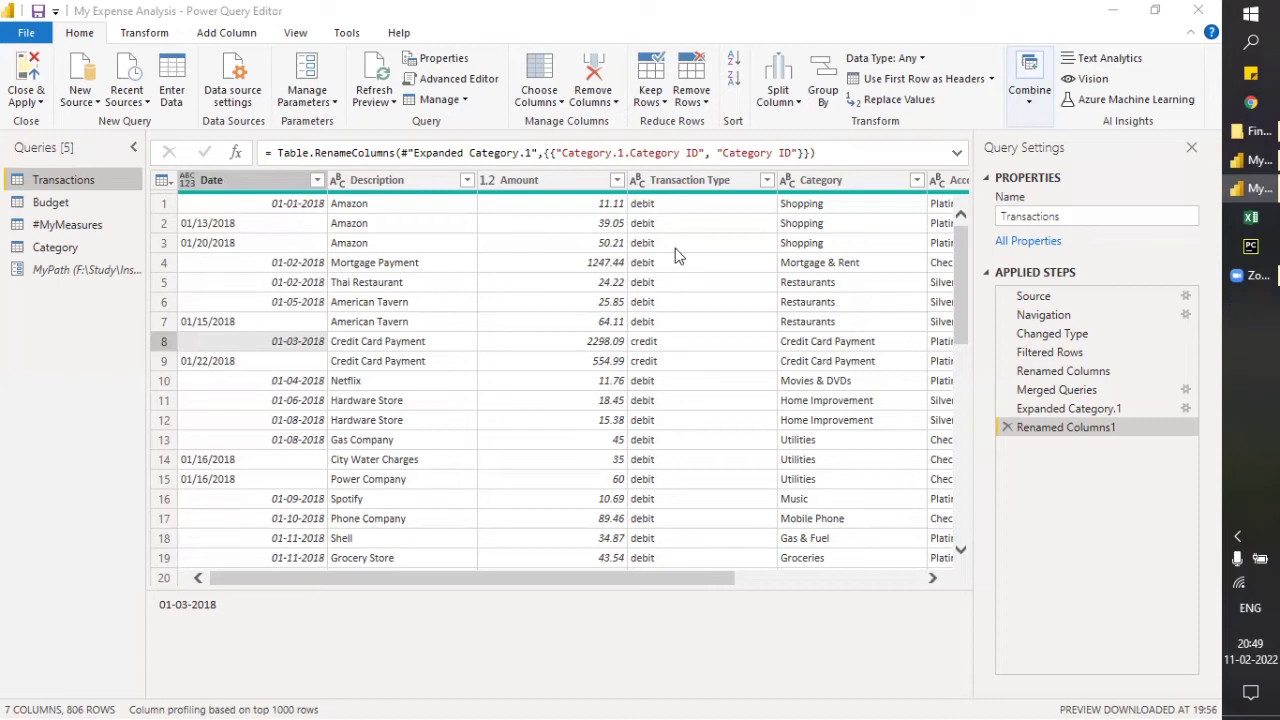
pyautogui.click(330, 106)
pyautogui.click(508, 405)
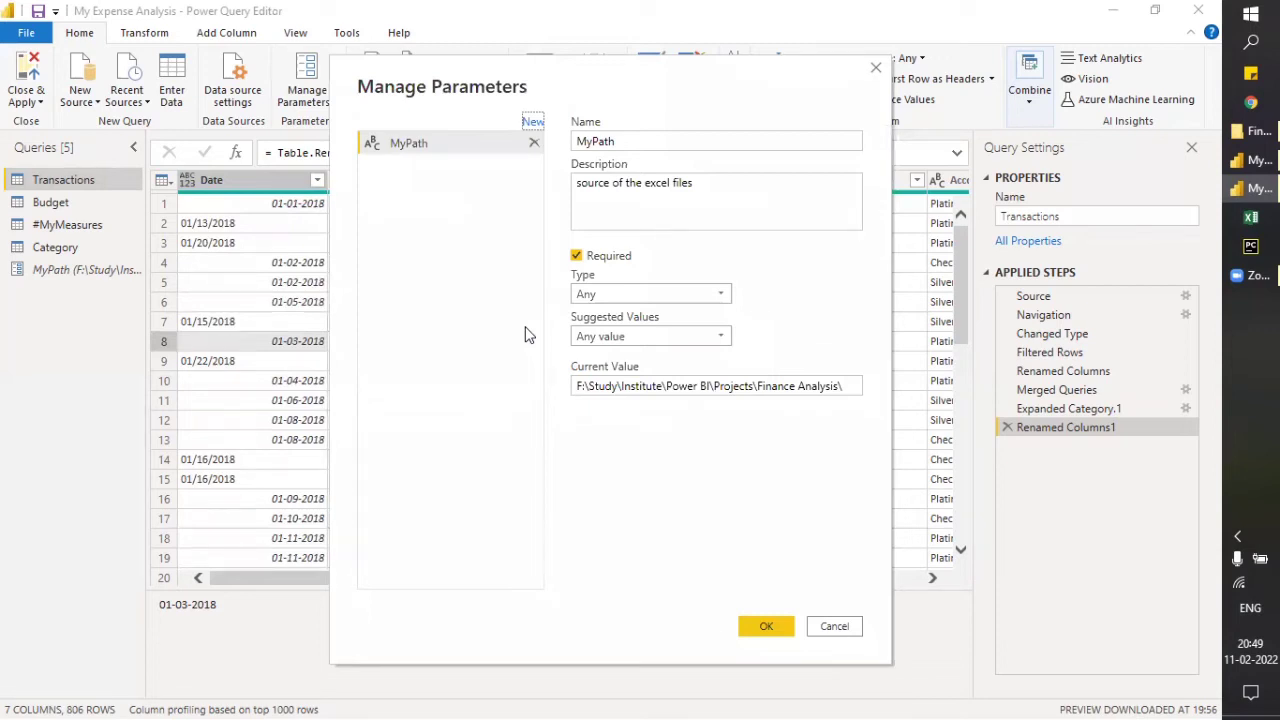
pyautogui.click(533, 123)
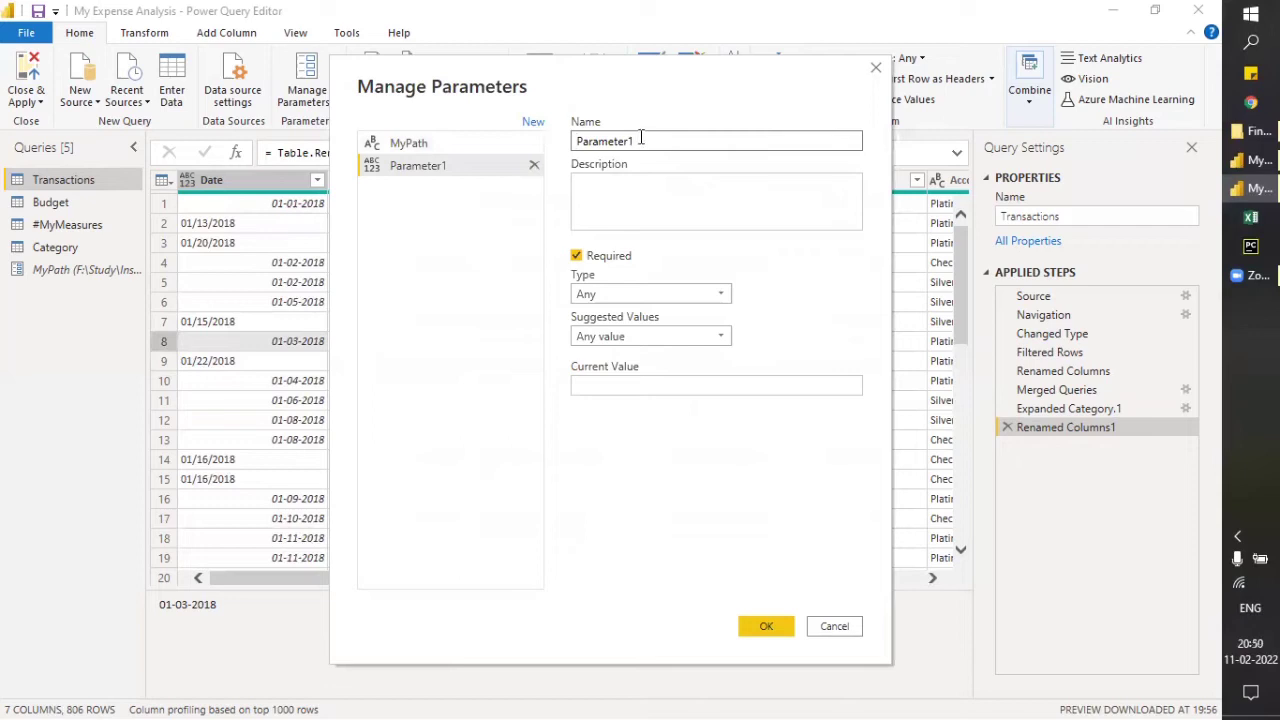
pyautogui.moveTo(643, 139); pyautogui.dragTo(557, 145)
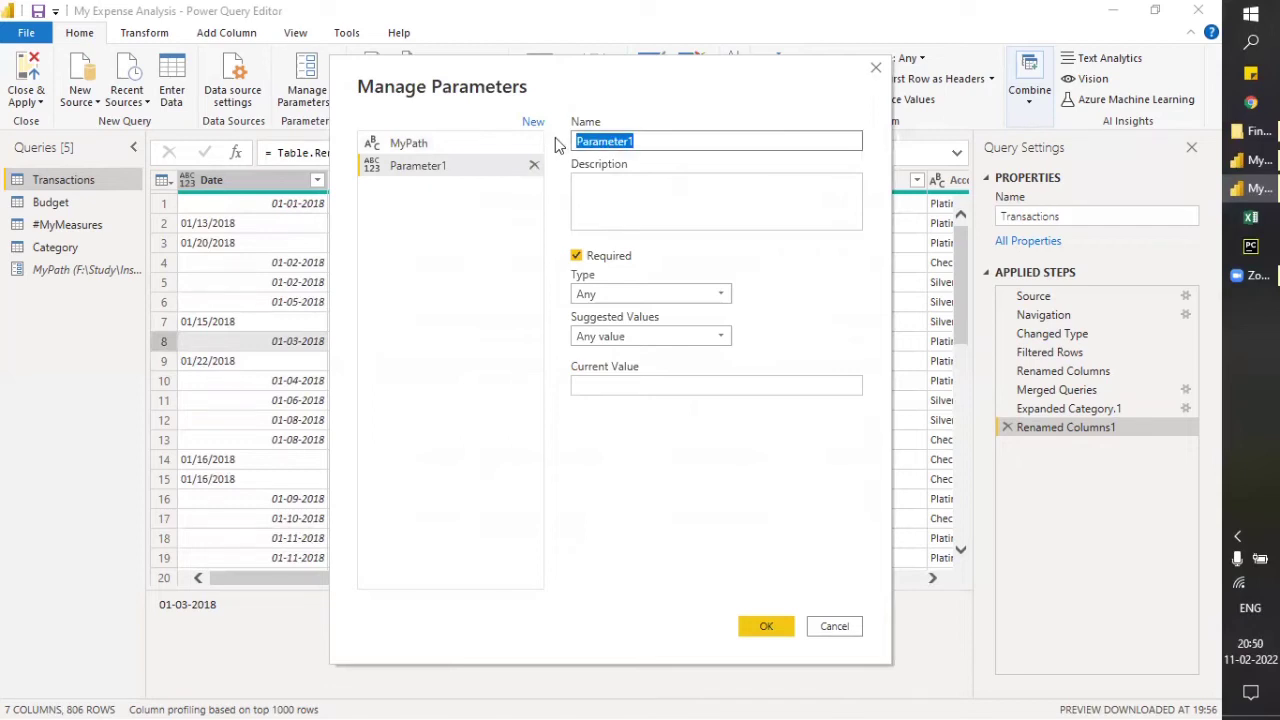
pyautogui.write('Range')
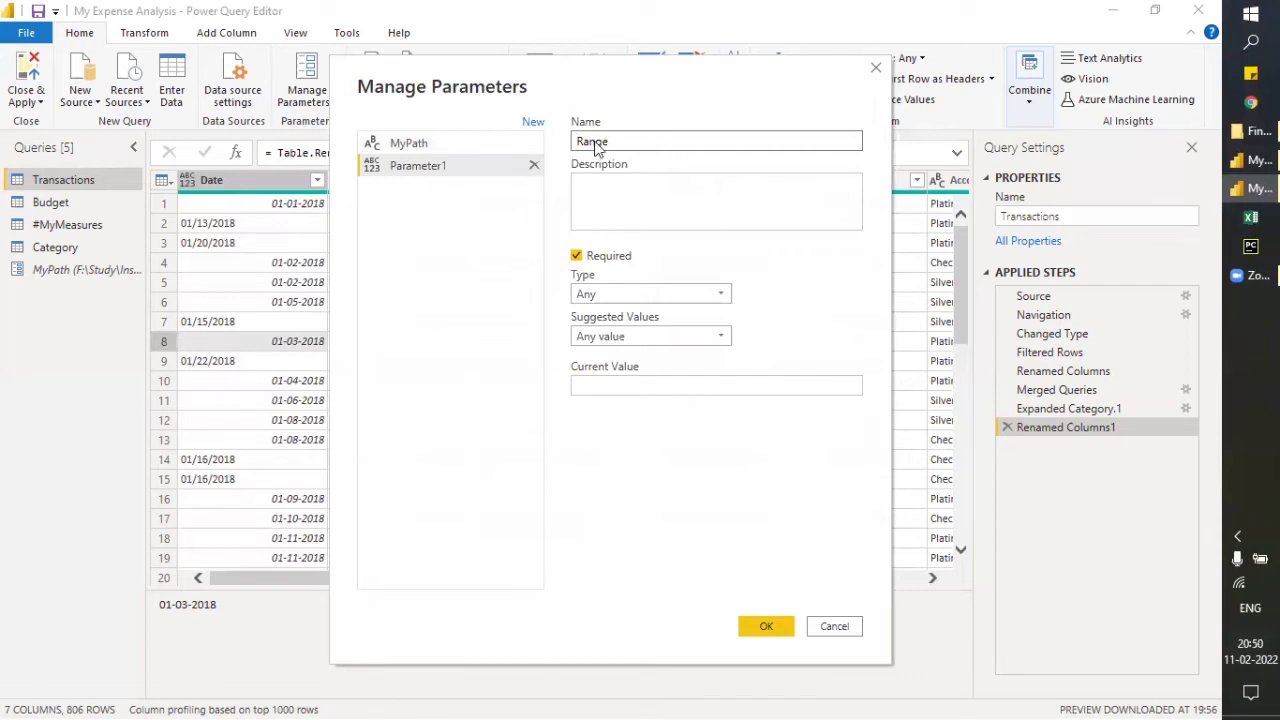
pyautogui.write('Start')
pyautogui.moveTo(585, 141); pyautogui.dragTo(652, 141)
pyautogui.doubleClick(591, 141)
pyautogui.click(675, 140)
pyautogui.keyDown('shift'); pyautogui.click(581, 141); pyautogui.keyUp('shift')
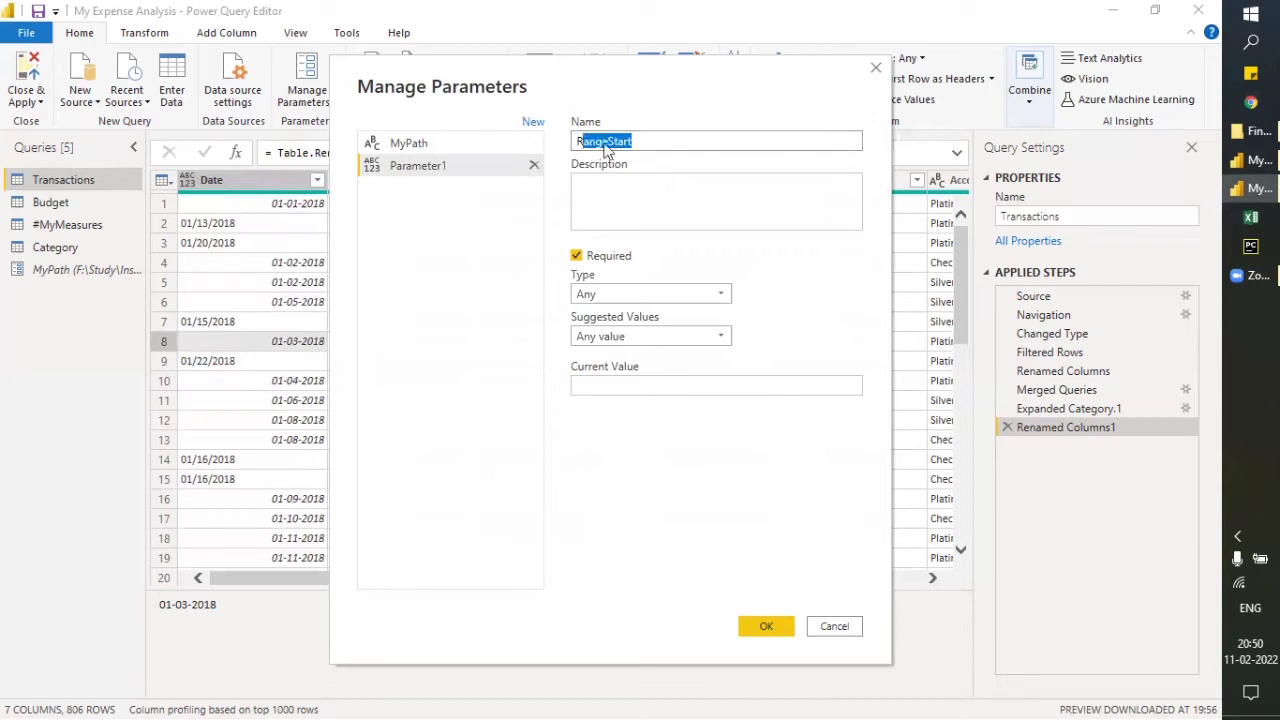
pyautogui.click(645, 139)
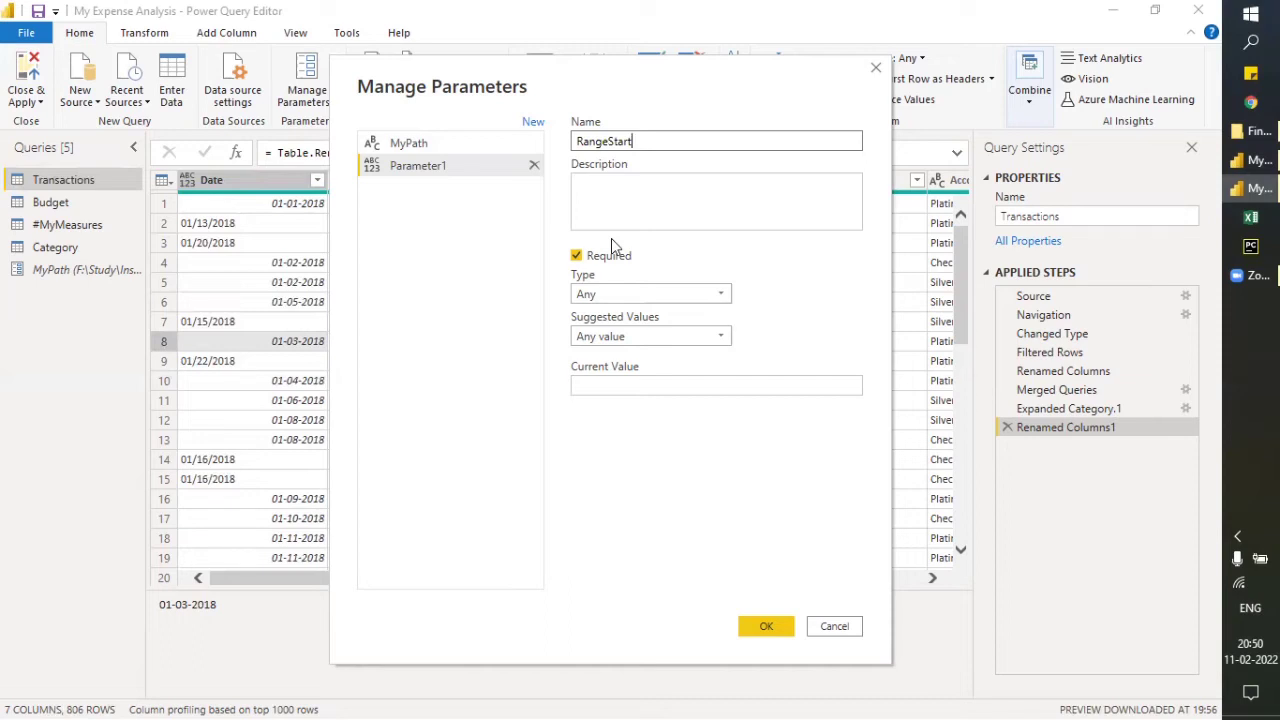
pyautogui.click(643, 293)
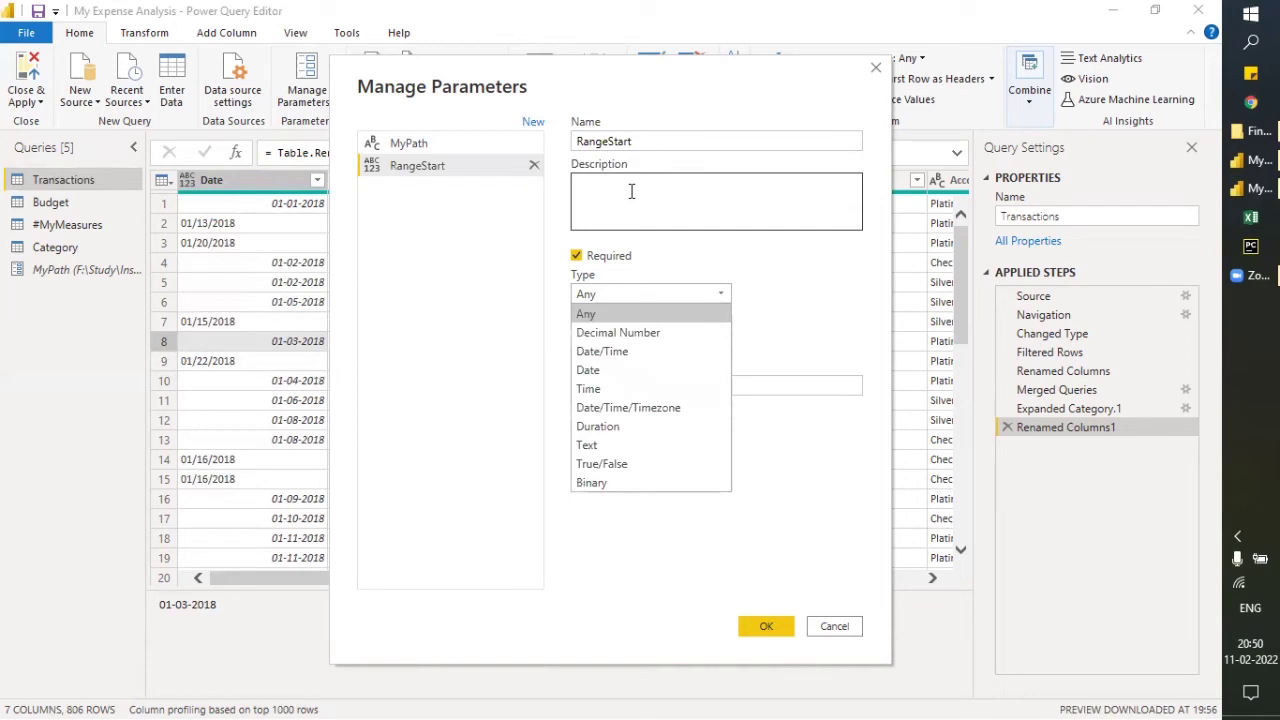
pyautogui.click(624, 354)
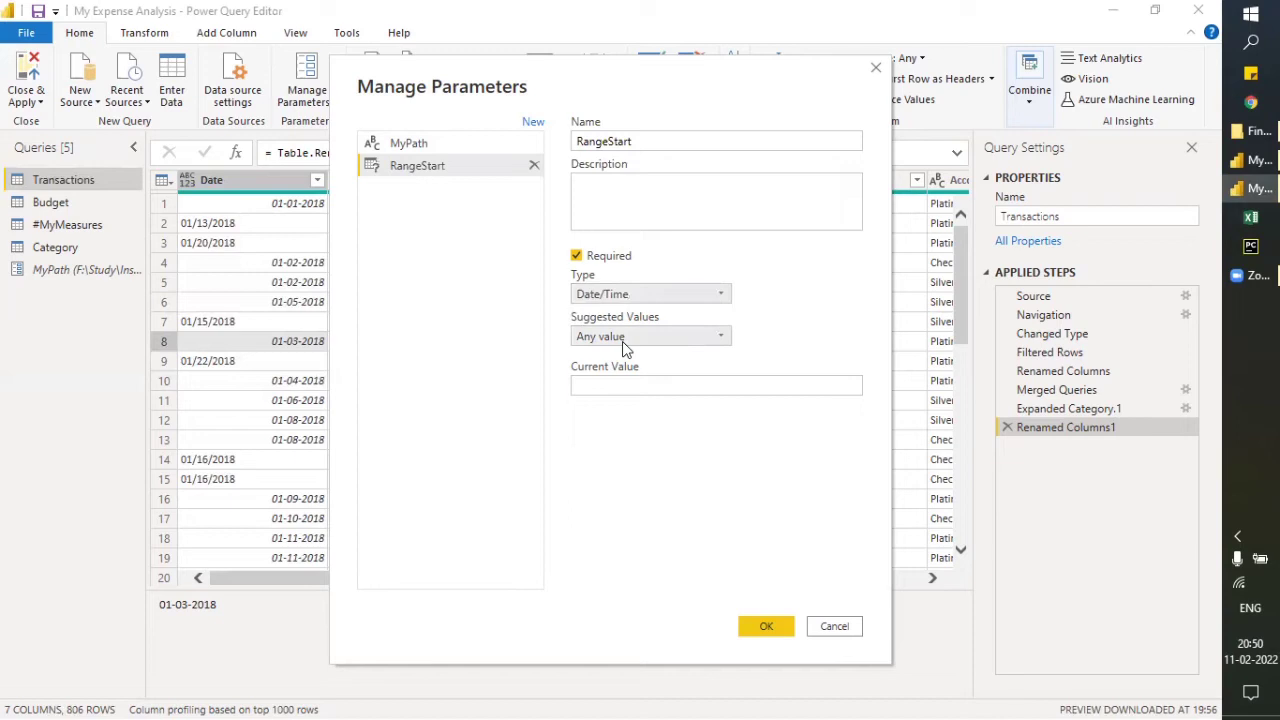
pyautogui.click(626, 388)
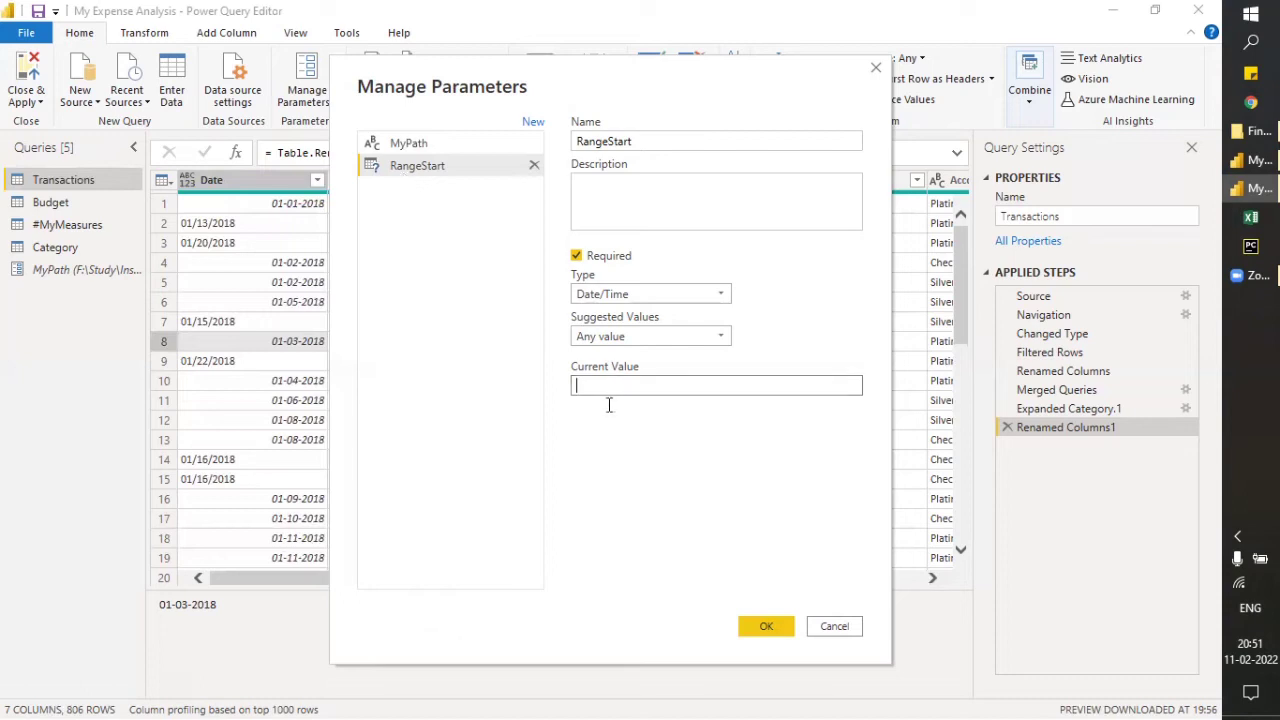
pyautogui.click(823, 628)
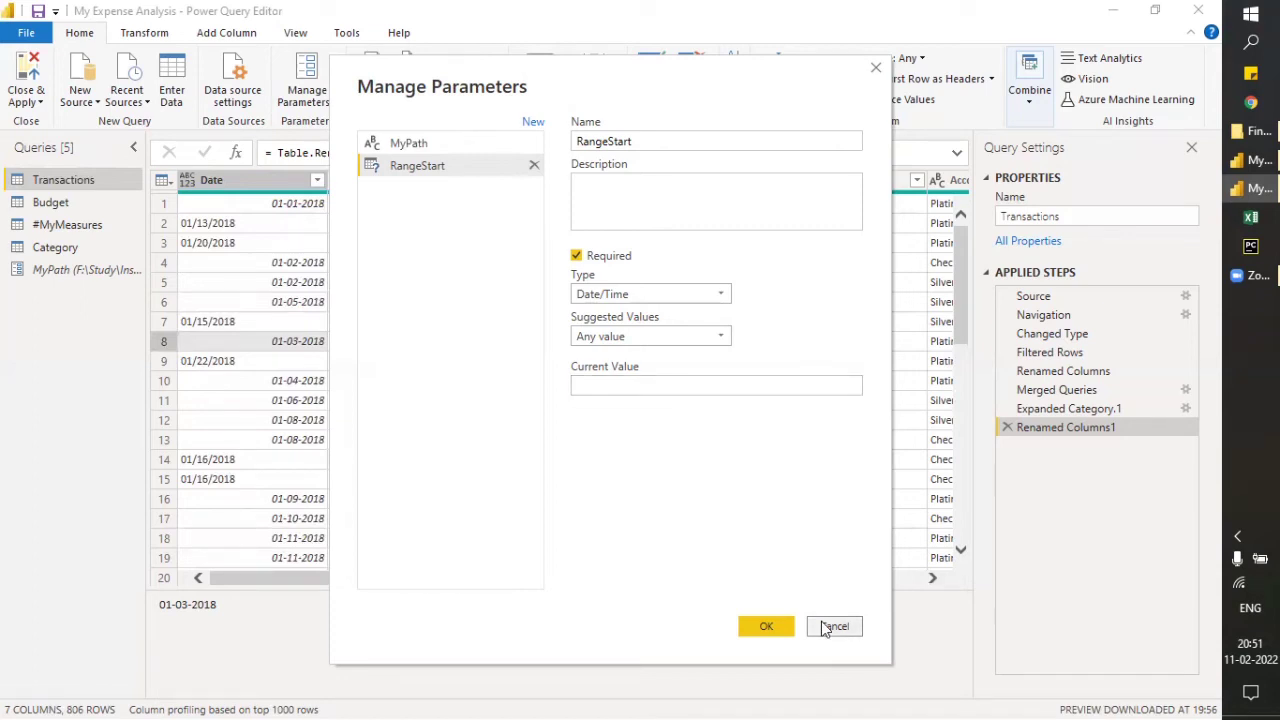
pyautogui.click(823, 628)
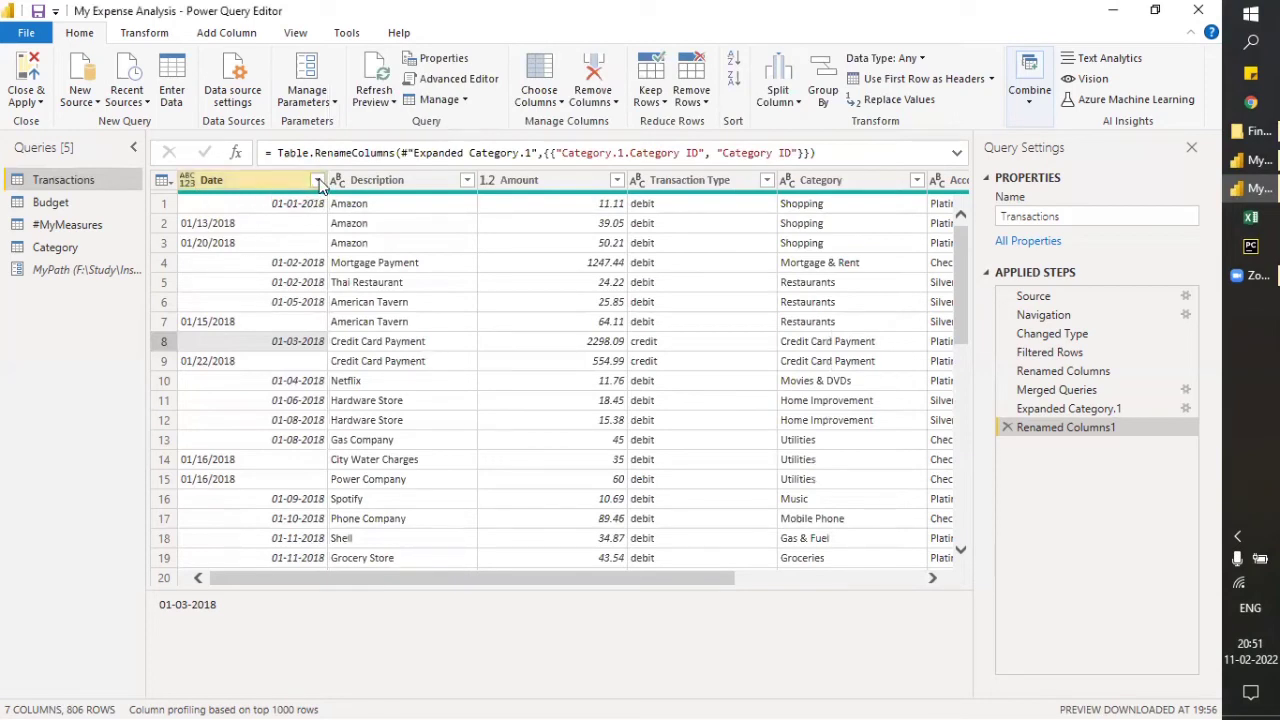
# - Examine the first and last dates in the filter list of the Transactions query's Date column, without applying a filter
pyautogui.click(317, 181)
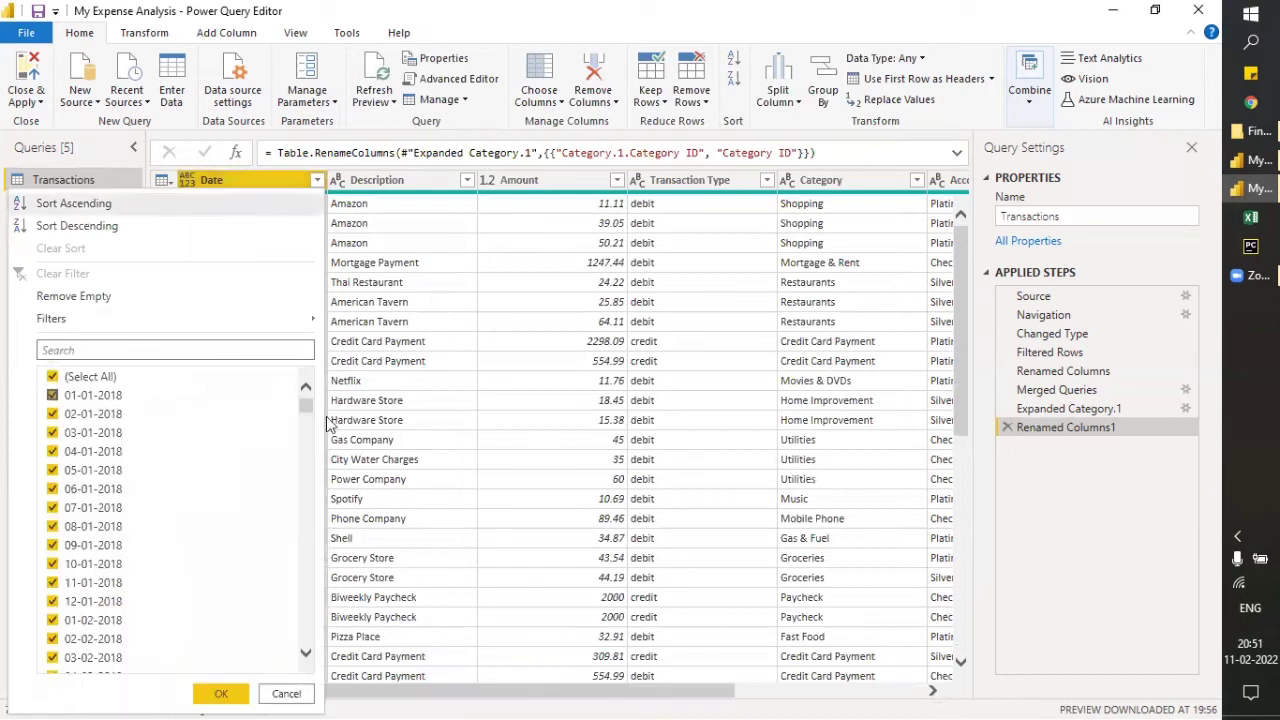
pyautogui.click(305, 637)
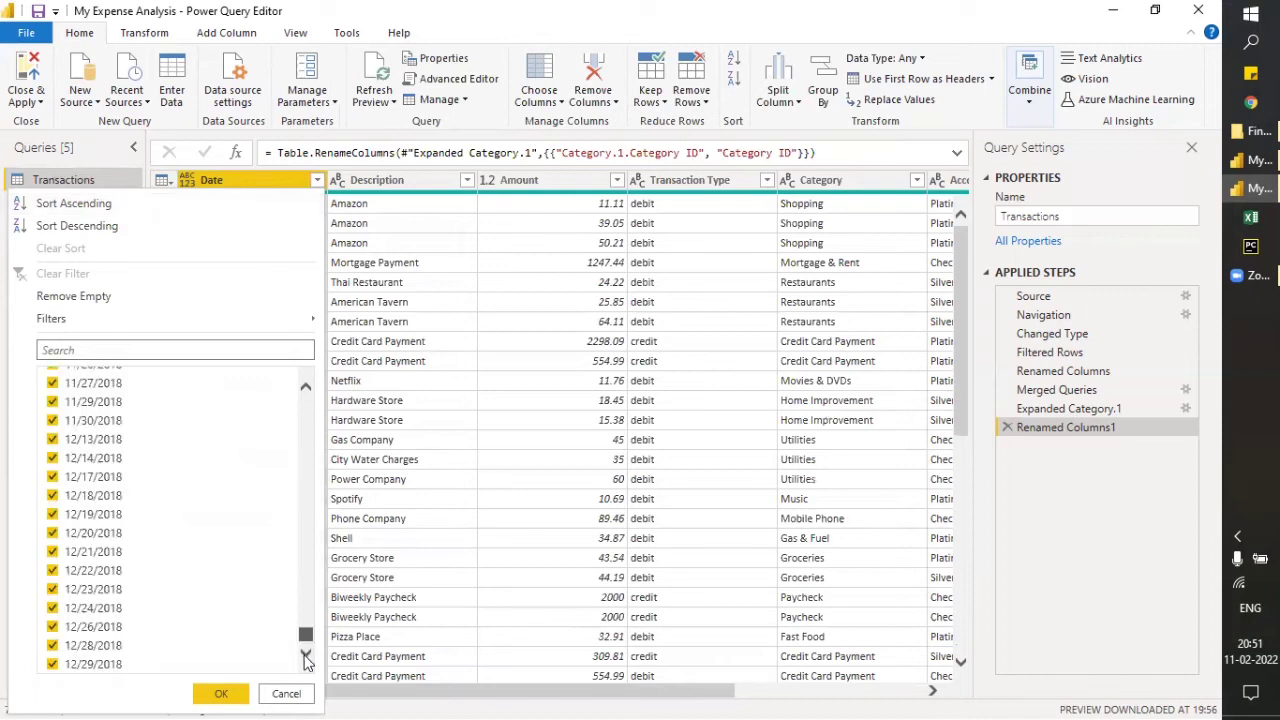
pyautogui.click(306, 658)
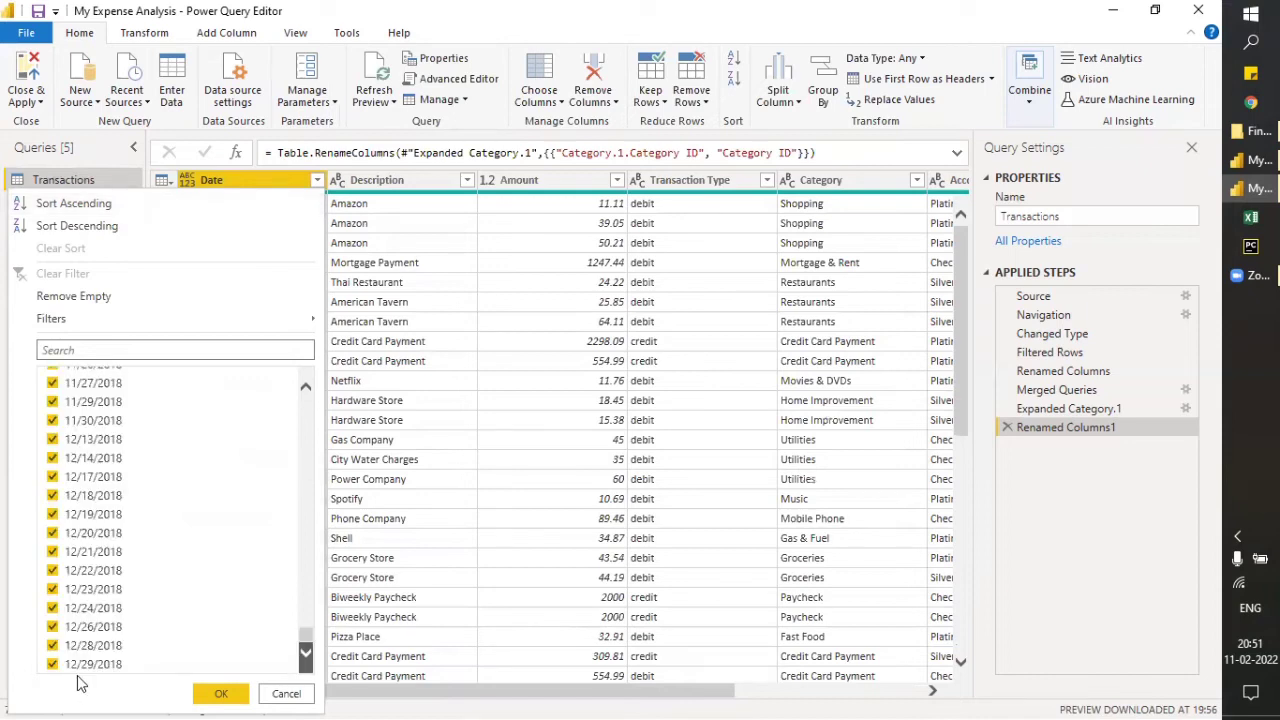
pyautogui.click(285, 693)
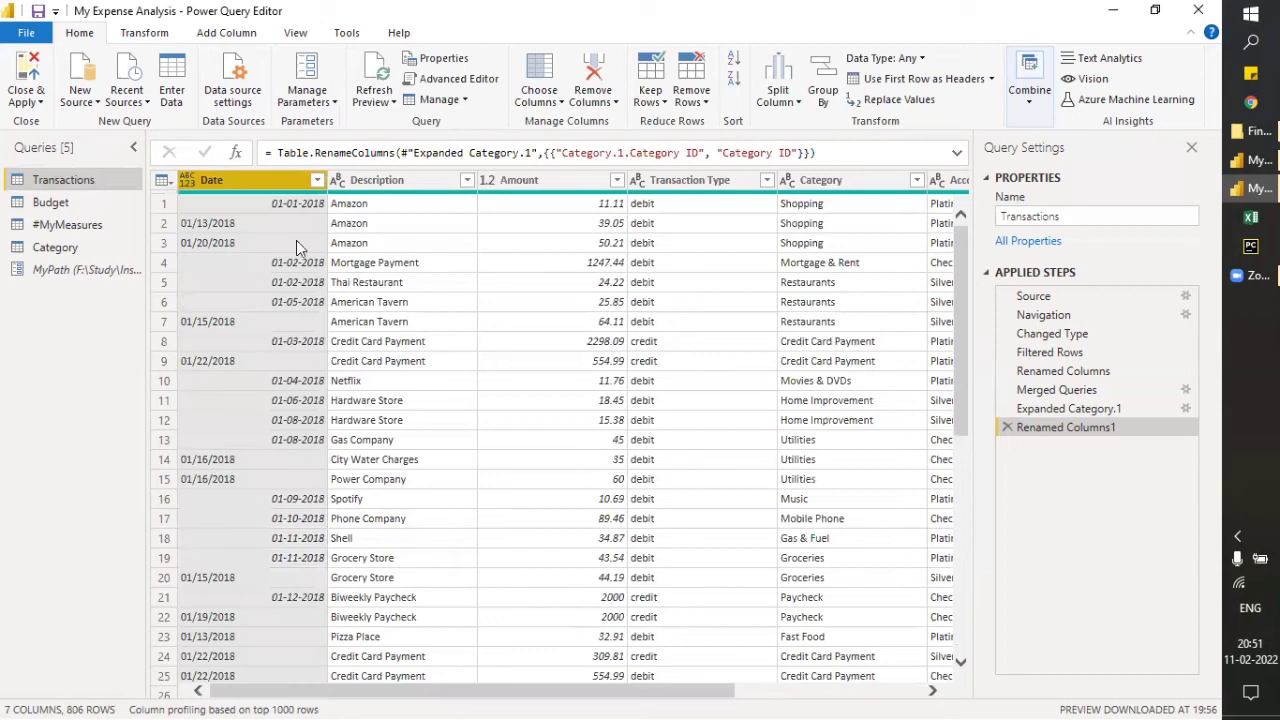
pyautogui.click(318, 182)
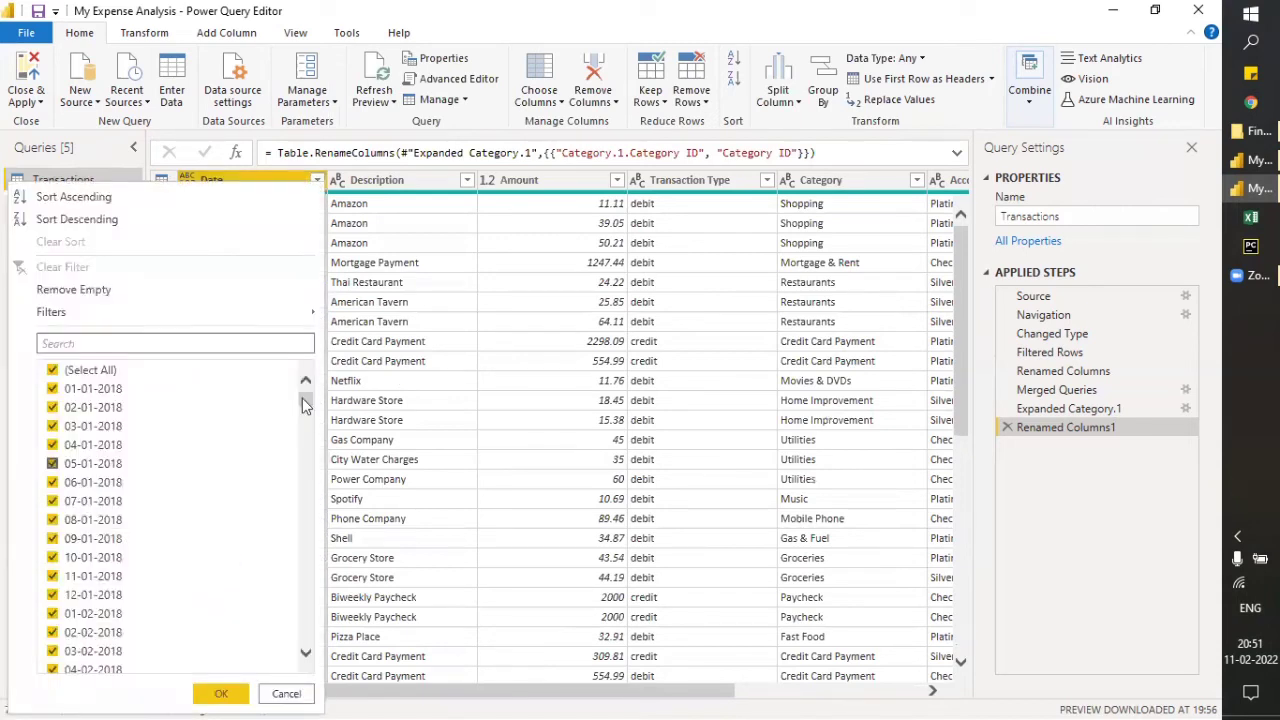
pyautogui.moveTo(305, 404); pyautogui.dragTo(313, 643)
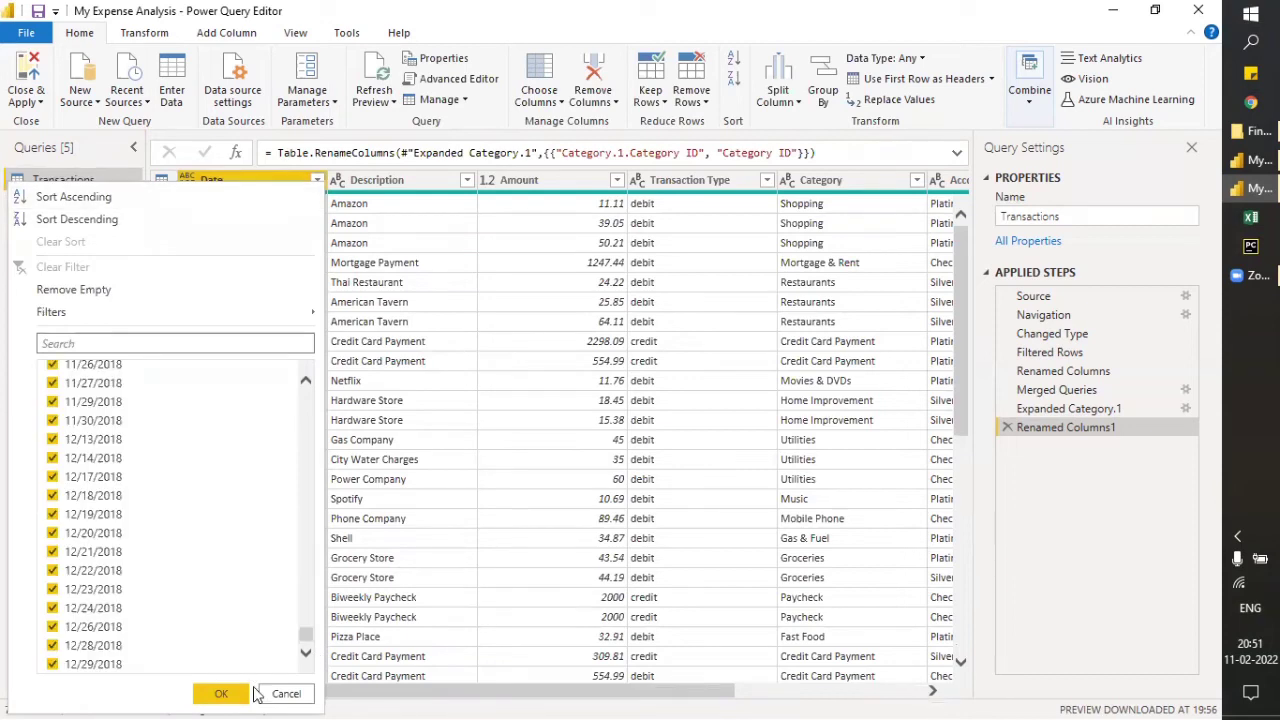
pyautogui.click(383, 138)
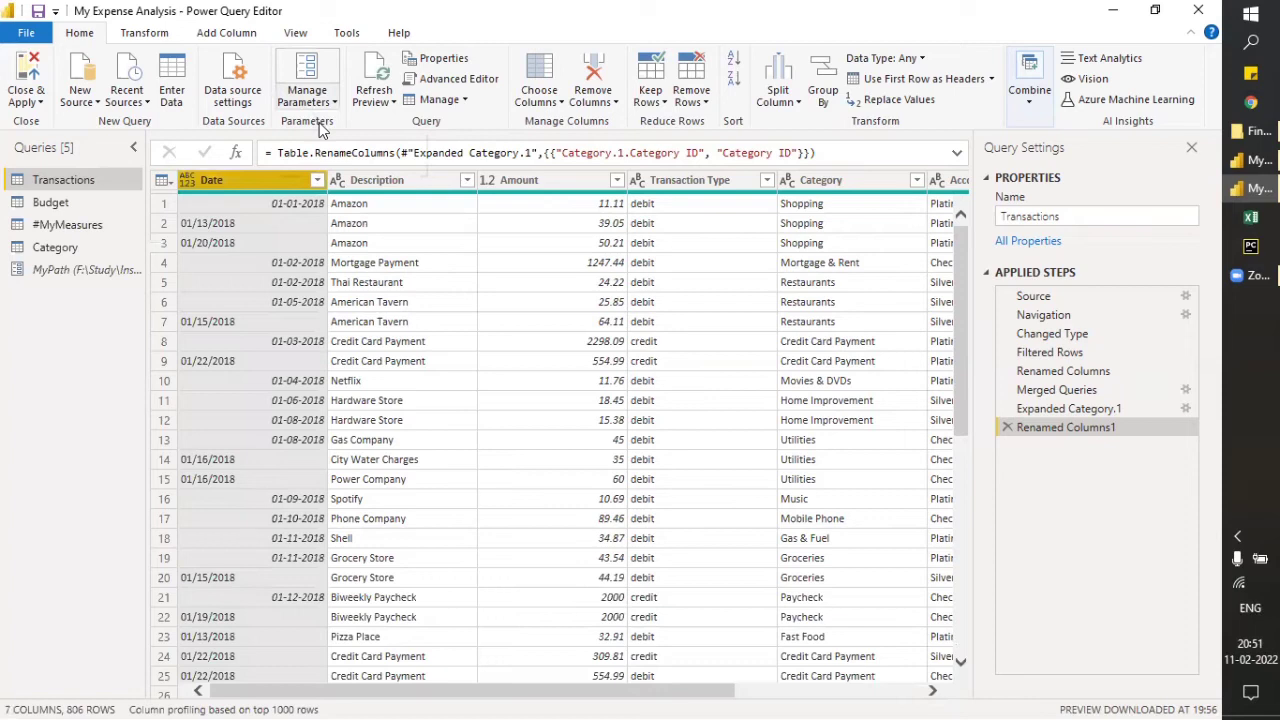
# - Create a new query parameter named RangeStart with the type Date/Time
pyautogui.click(314, 100)
pyautogui.click(320, 125)
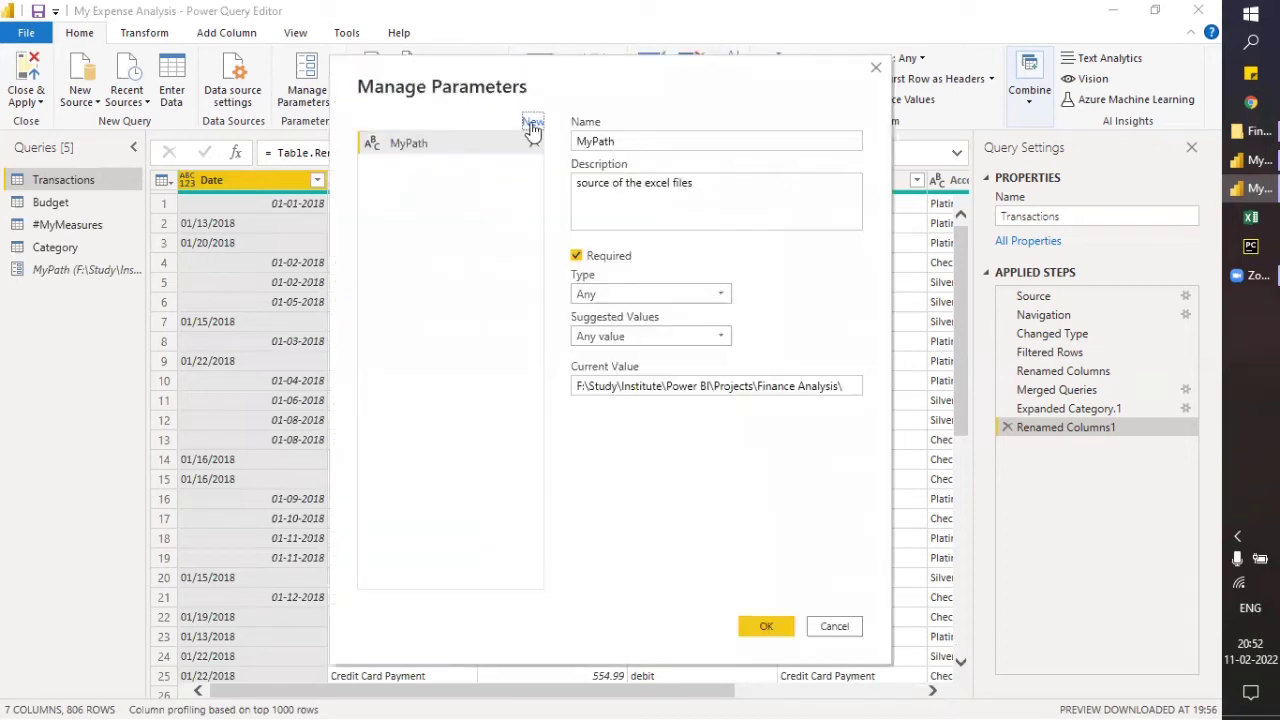
pyautogui.click(532, 124)
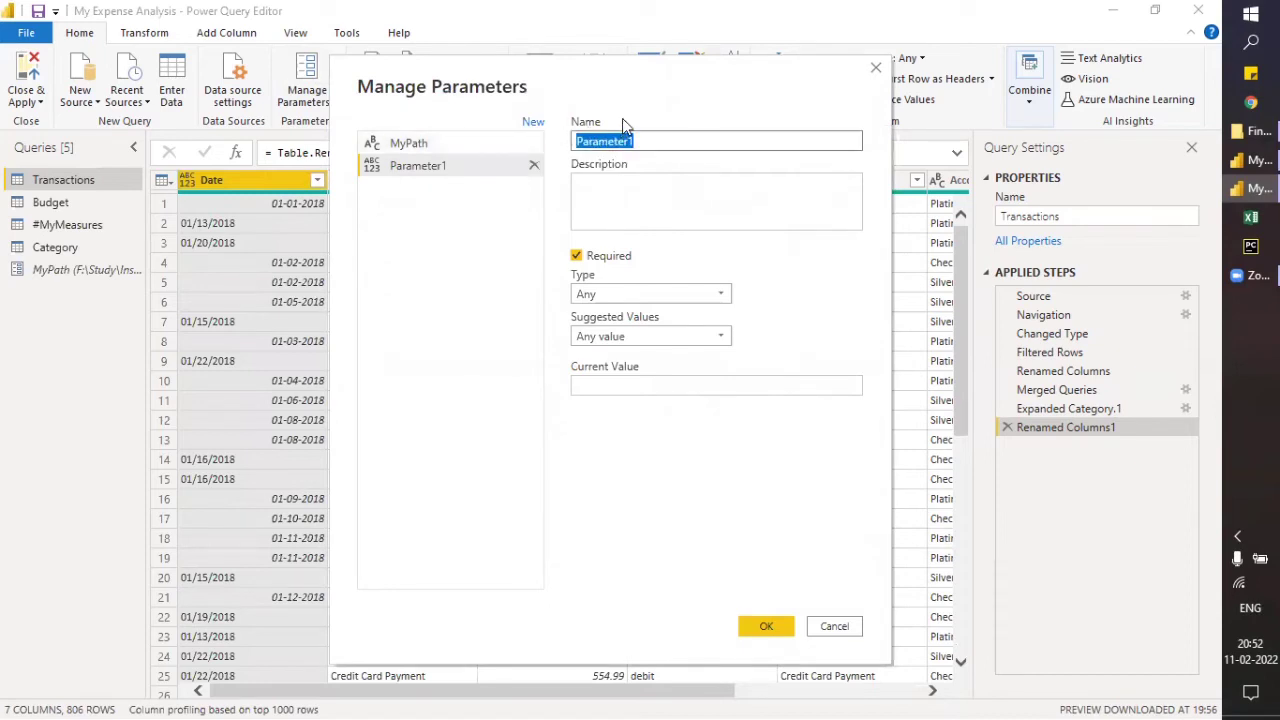
pyautogui.write('RangeStart')
pyautogui.click(645, 293)
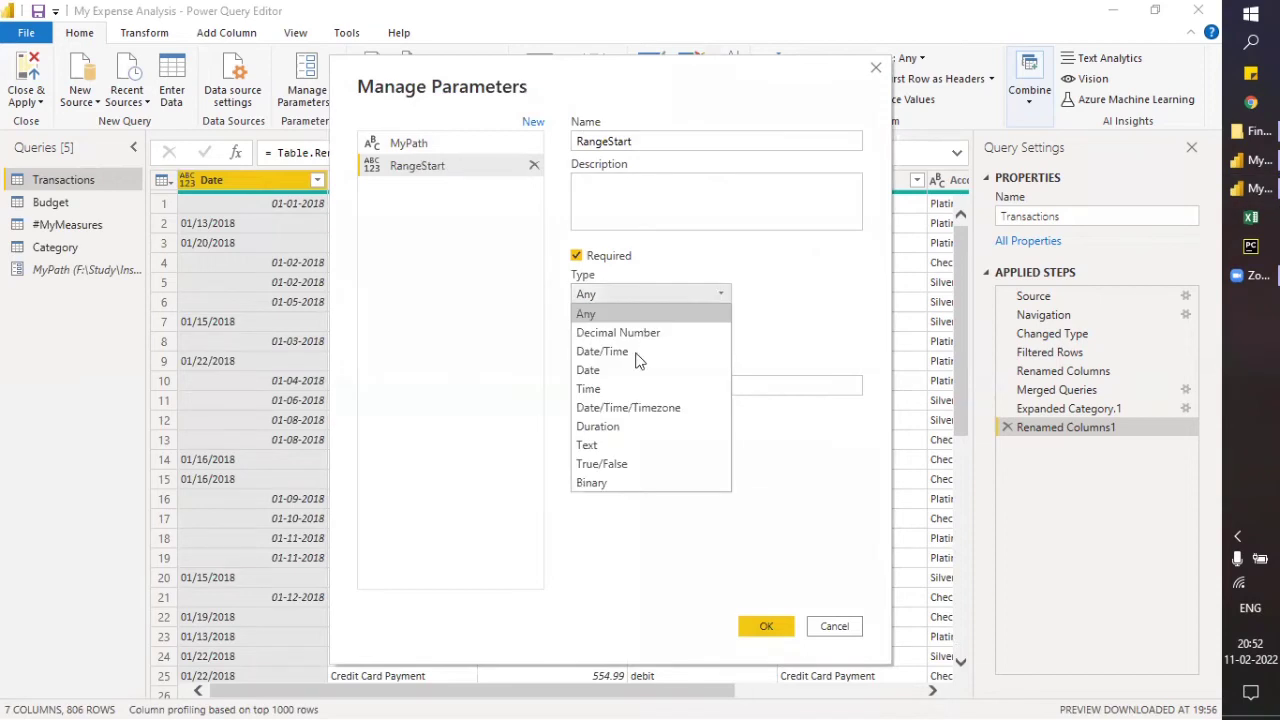
pyautogui.click(636, 353)
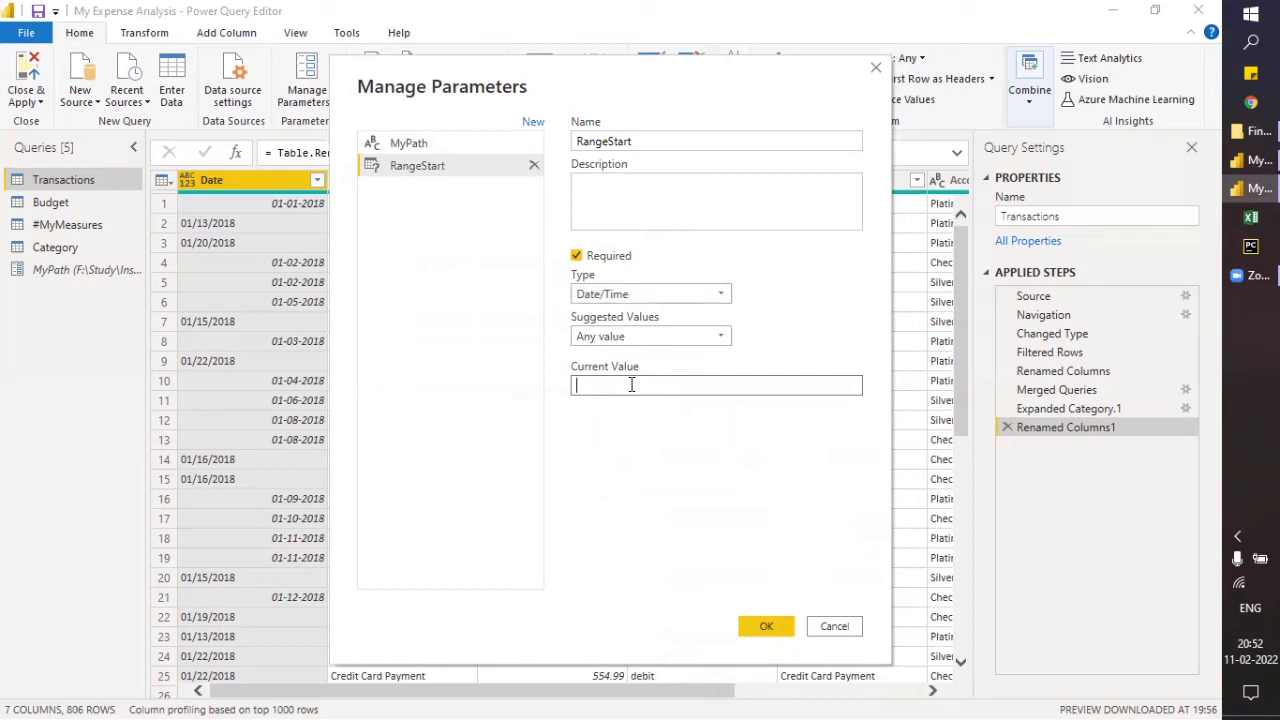
pyautogui.write('2018')
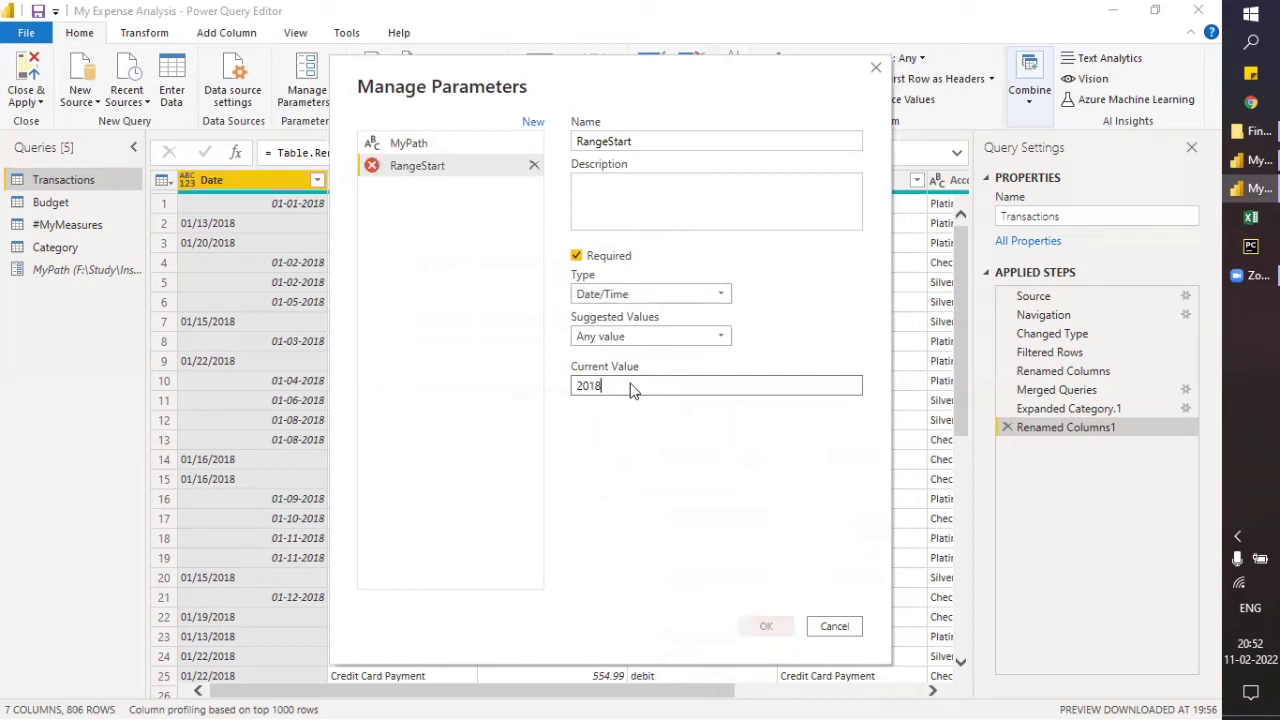
pyautogui.write('-01-0')
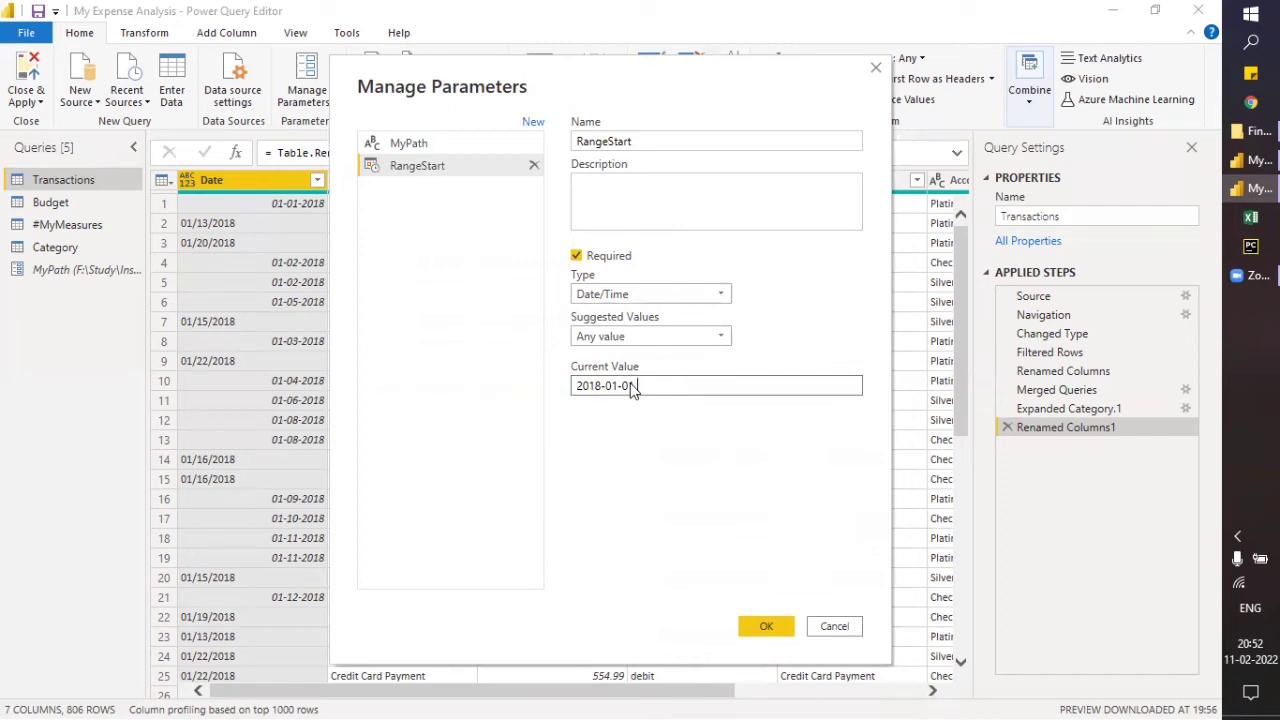
pyautogui.write('1 00')
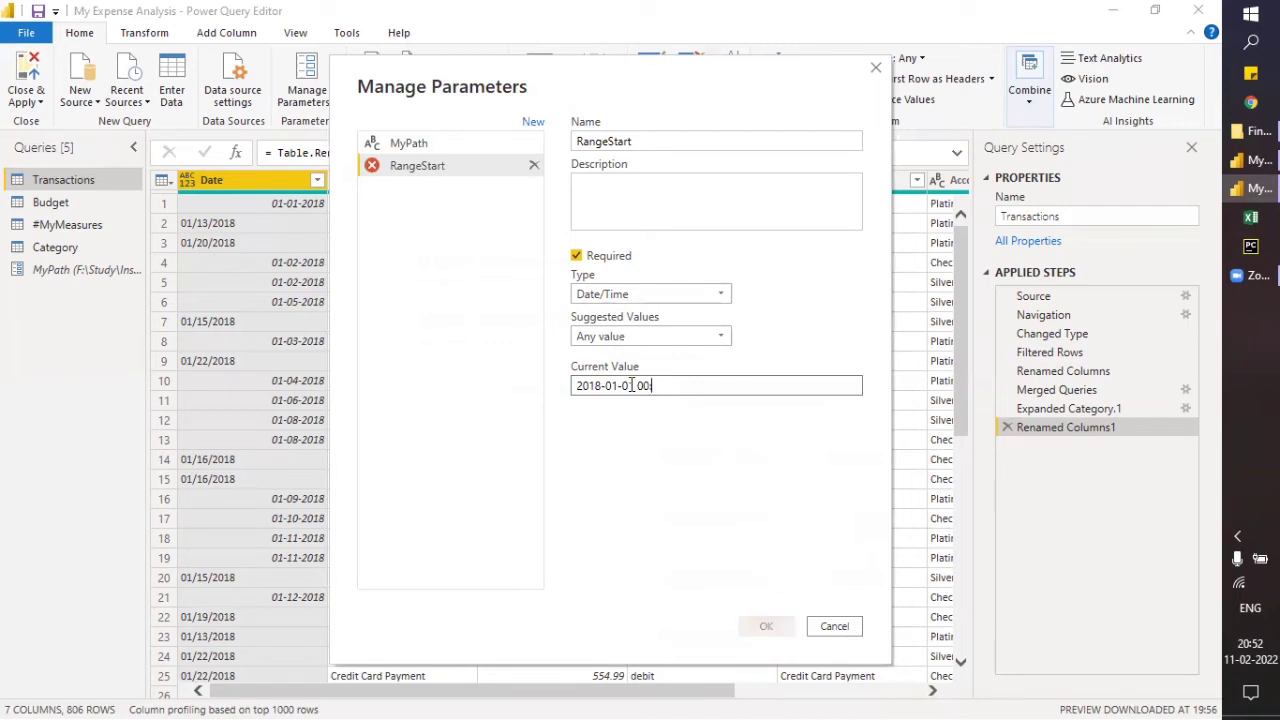
pyautogui.write(':00:00')
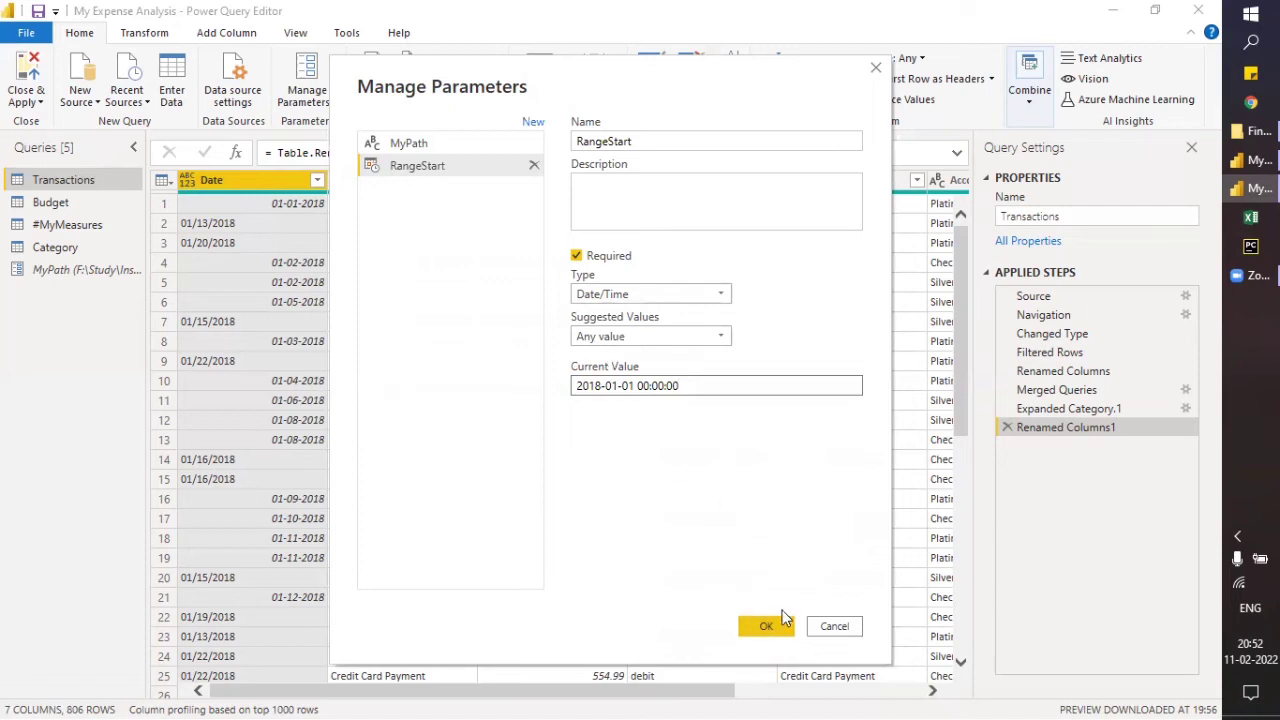
pyautogui.click(766, 626)
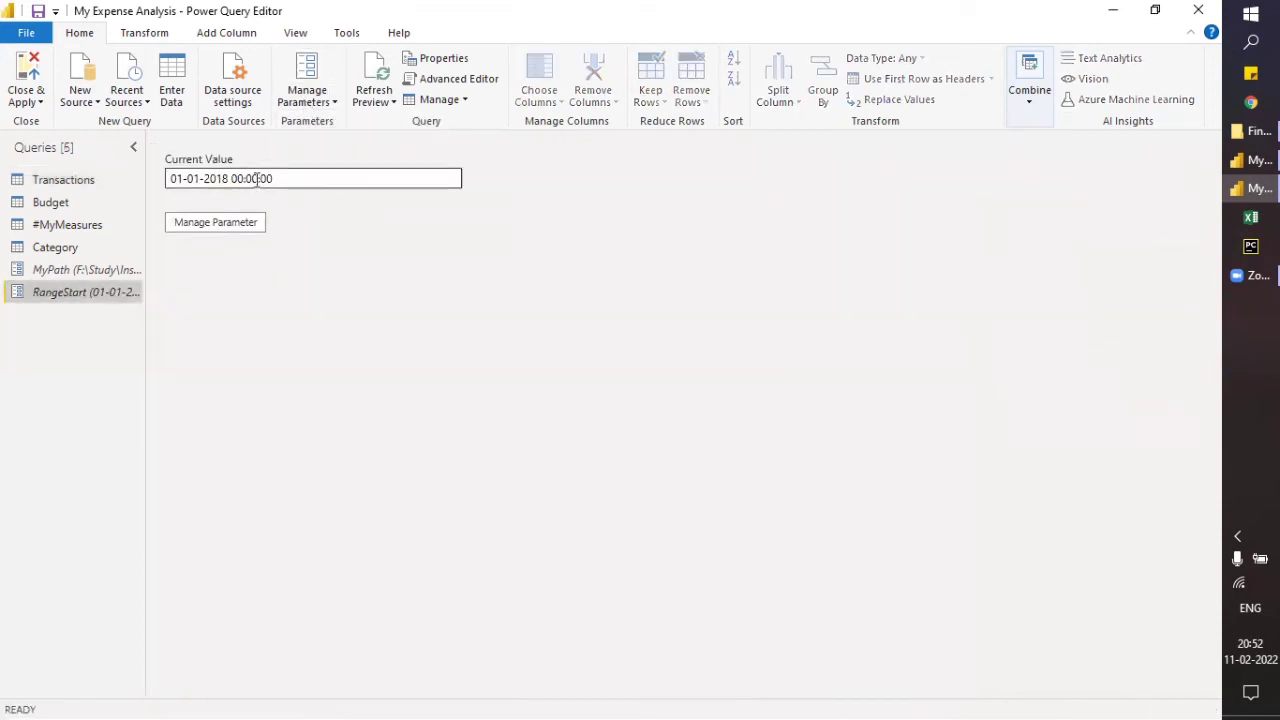
# - Create a second query parameter named RangeEnd with the type Date/Time
pyautogui.click(322, 106)
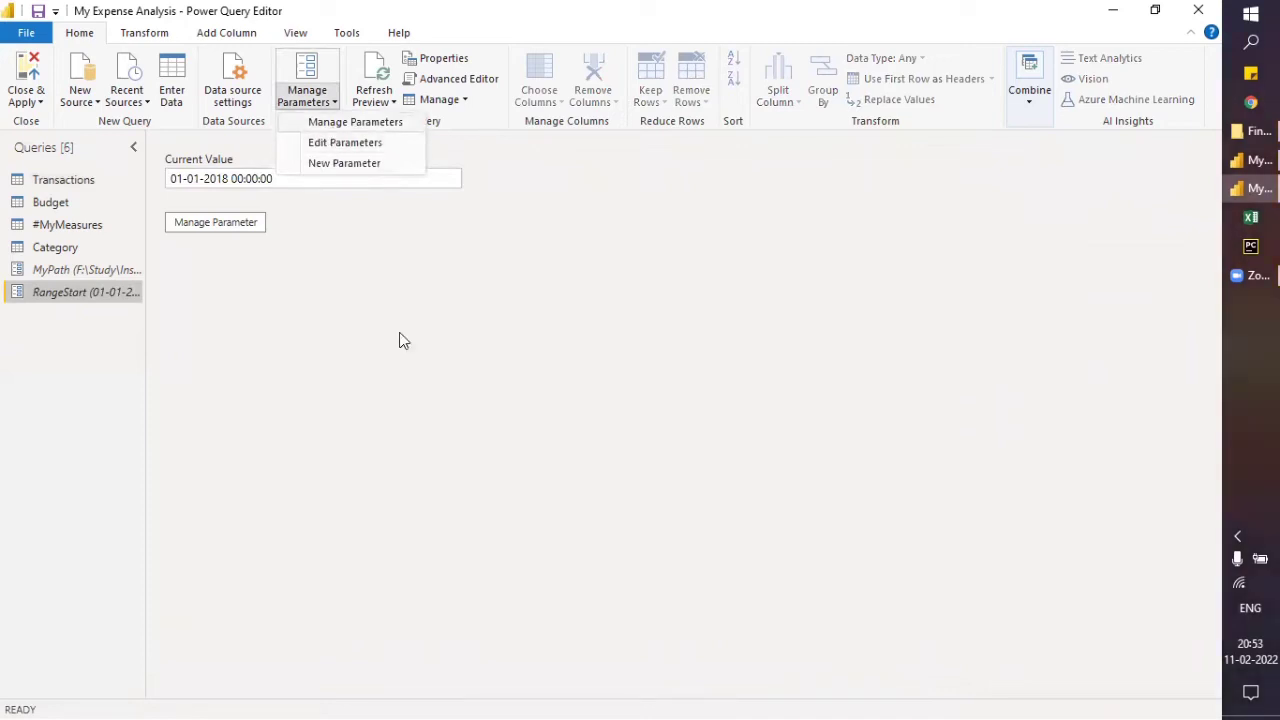
pyautogui.click(375, 273)
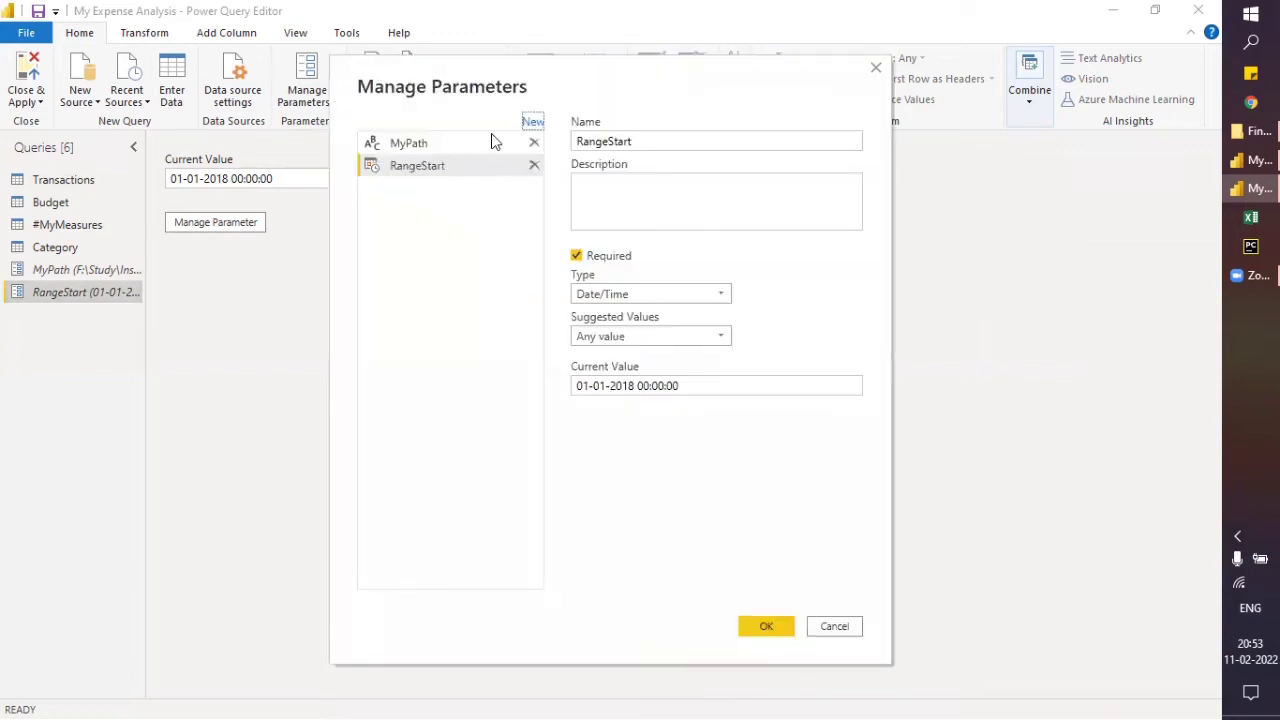
pyautogui.click(533, 121)
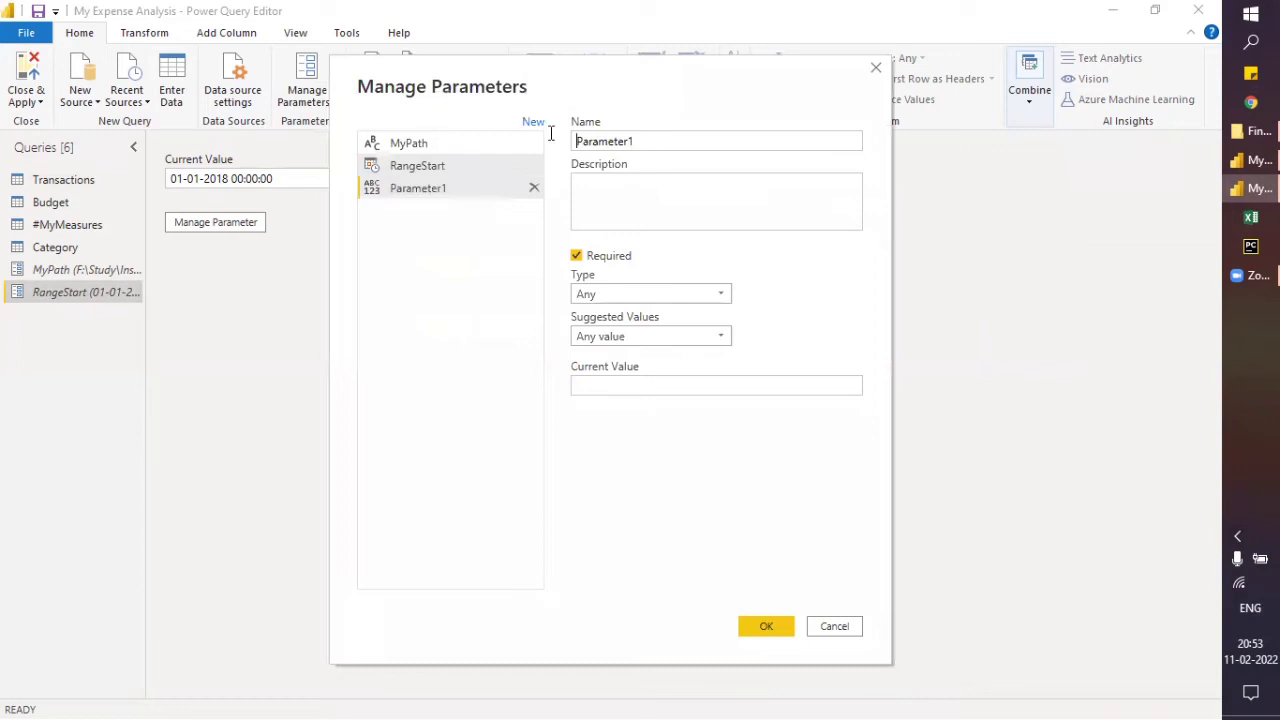
pyautogui.click(652, 139)
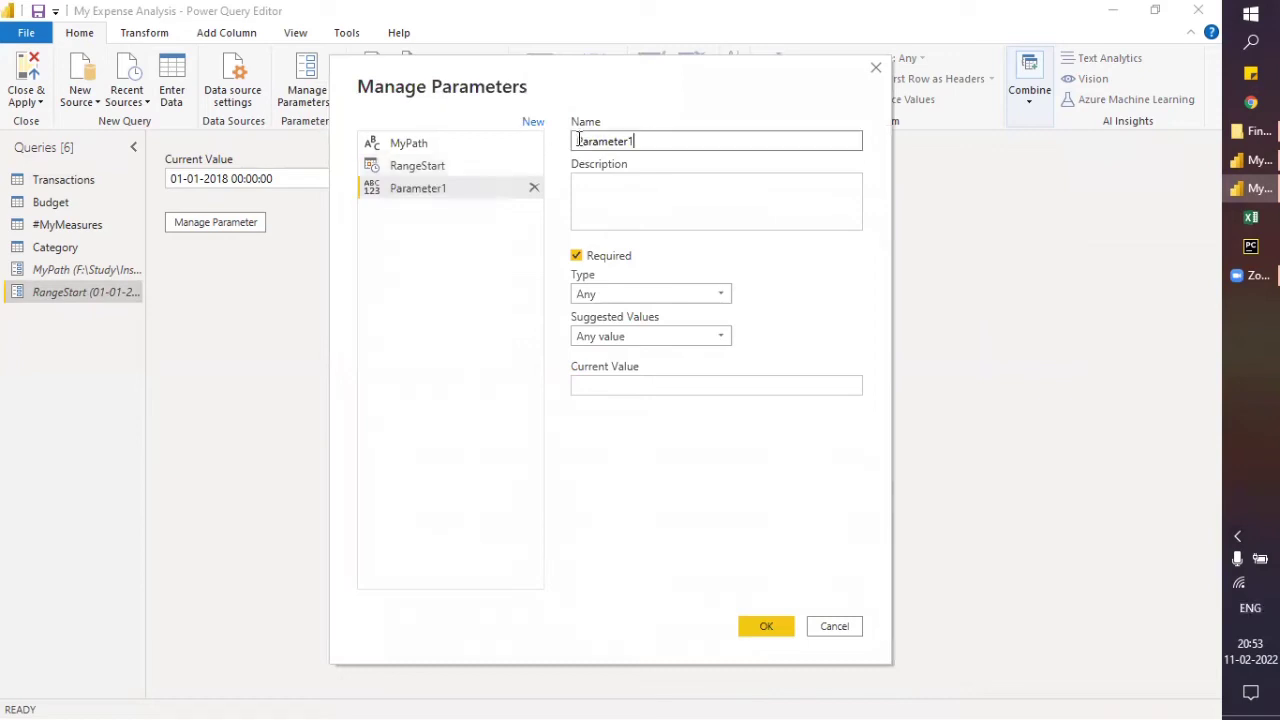
pyautogui.doubleClick(576, 141)
pyautogui.write('RangeEnd')
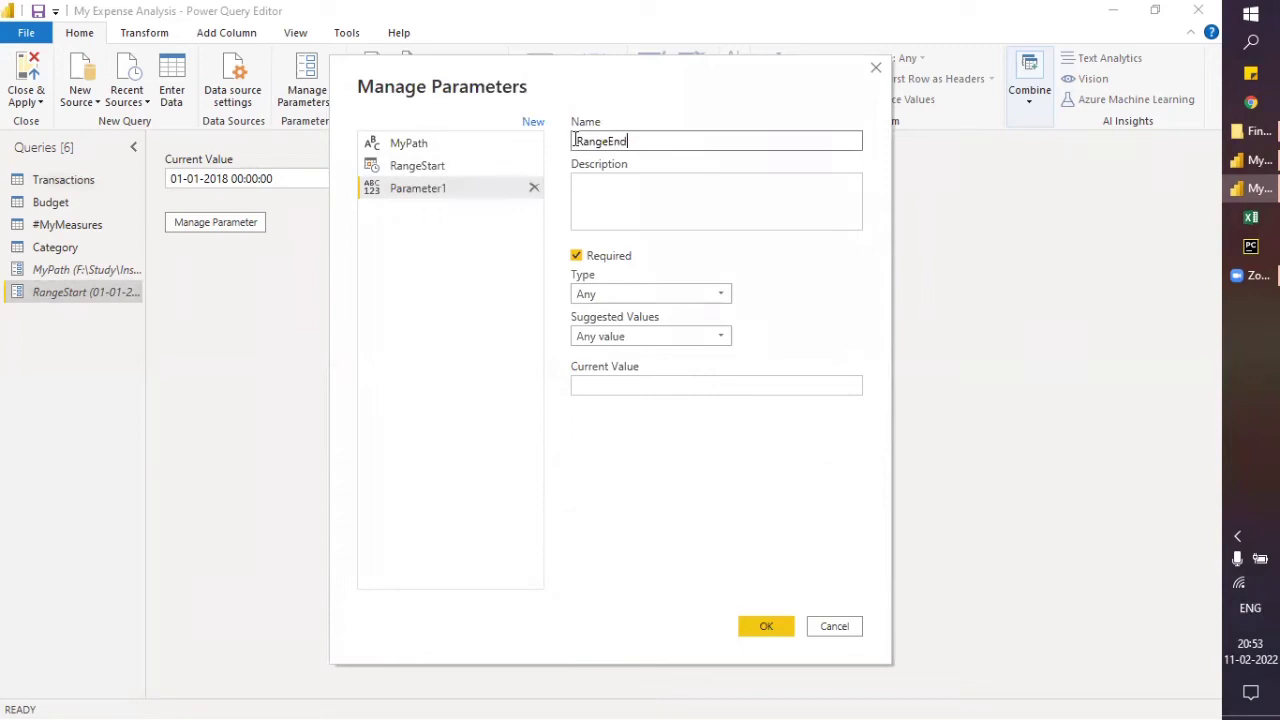
pyautogui.click(645, 291)
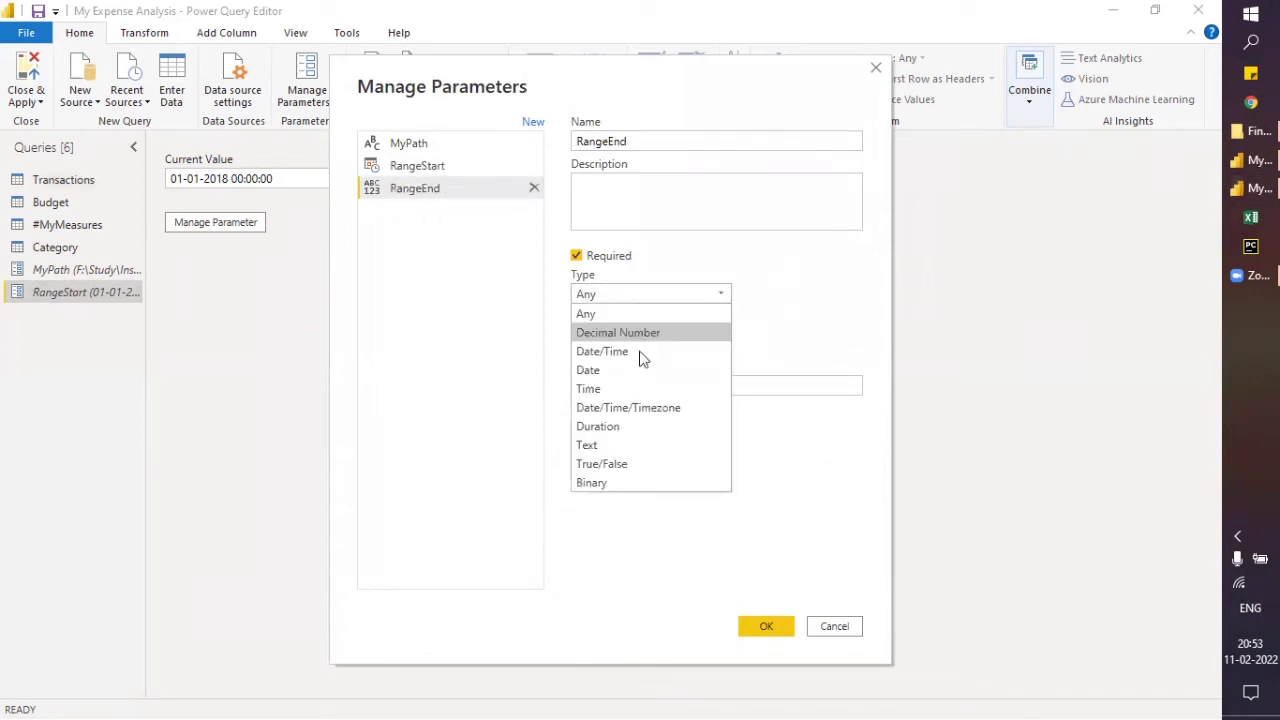
pyautogui.click(633, 352)
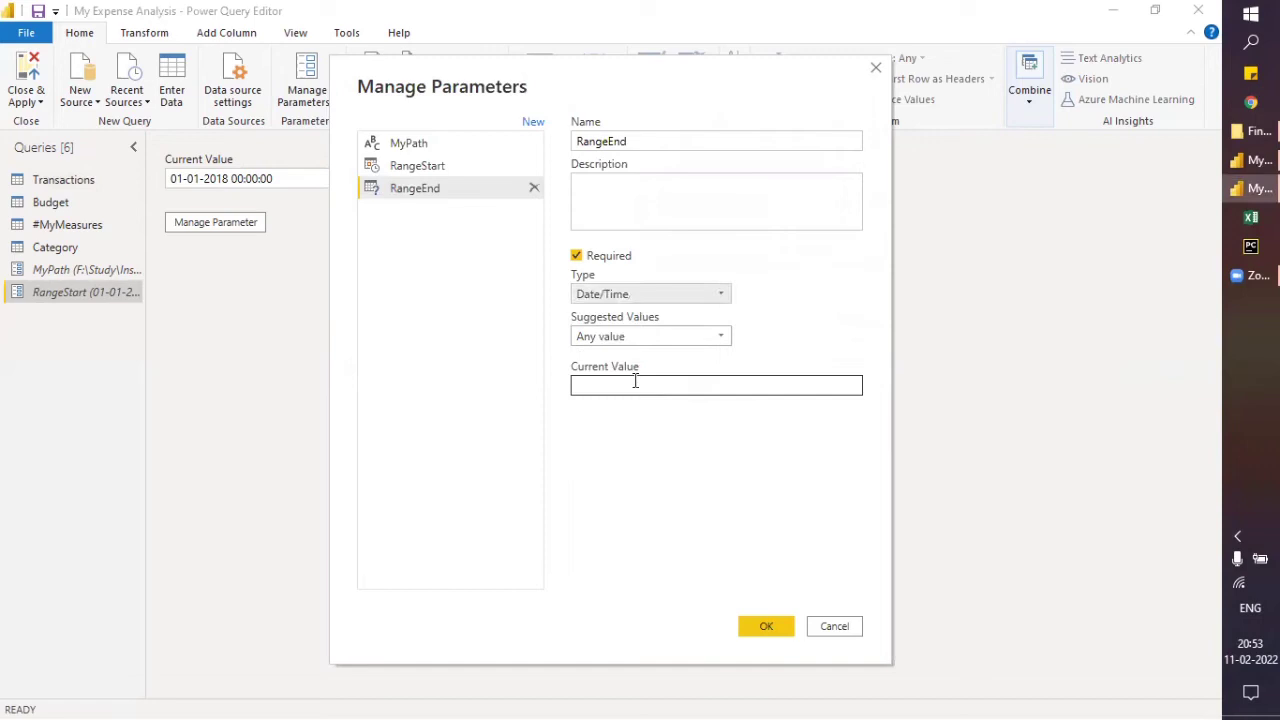
pyautogui.click(635, 381)
pyautogui.write('2018')
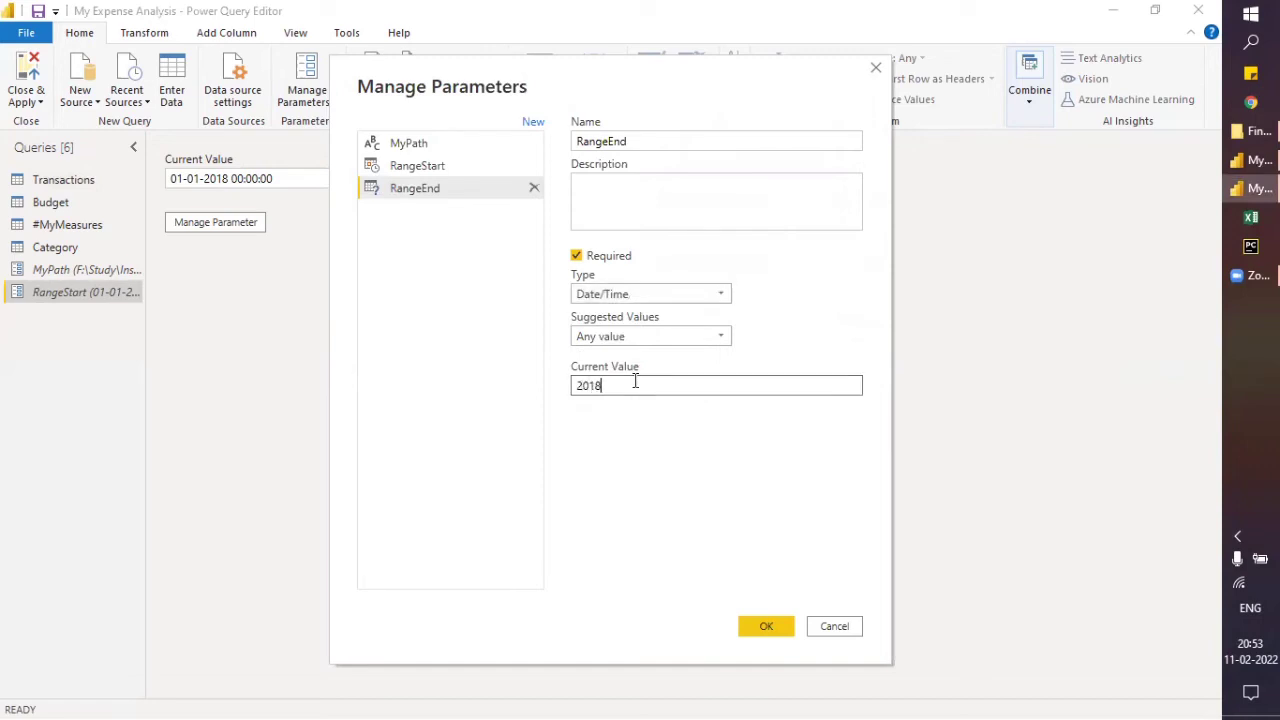
pyautogui.write('-12-')
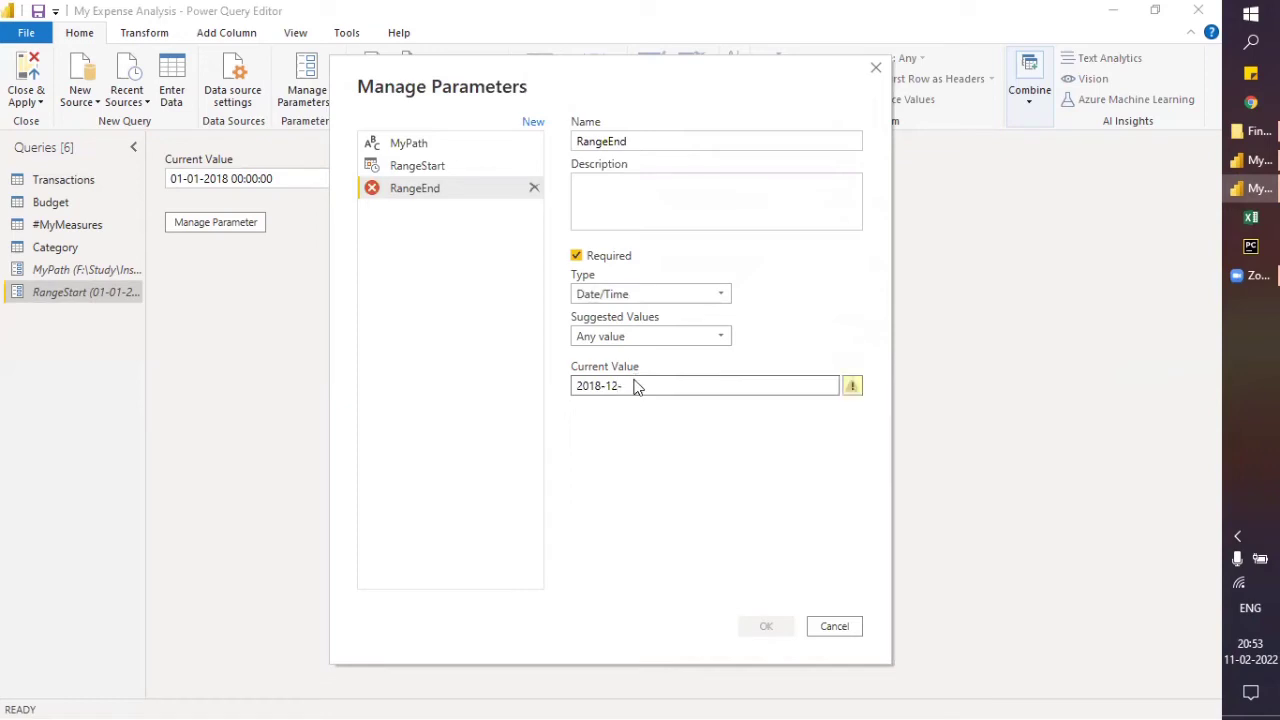
pyautogui.press('BackSpace')
pyautogui.press('BackSpace')
pyautogui.write('1-30 00')
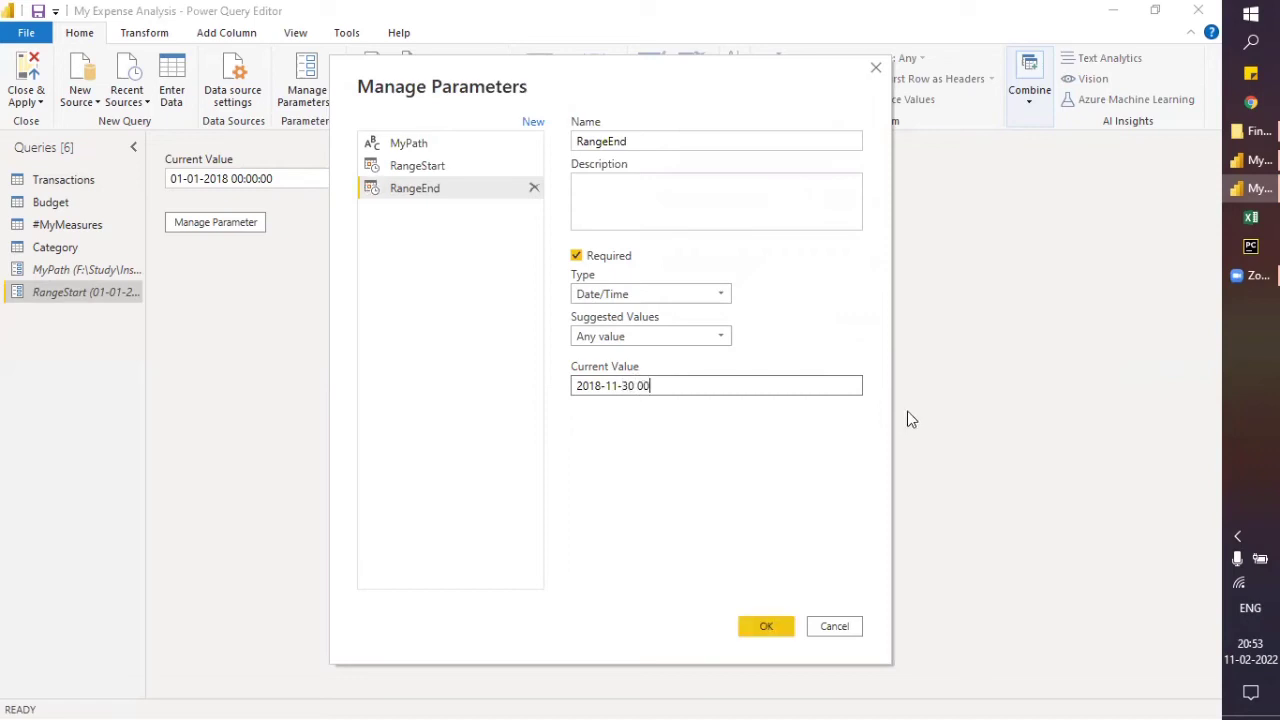
pyautogui.write(':00')
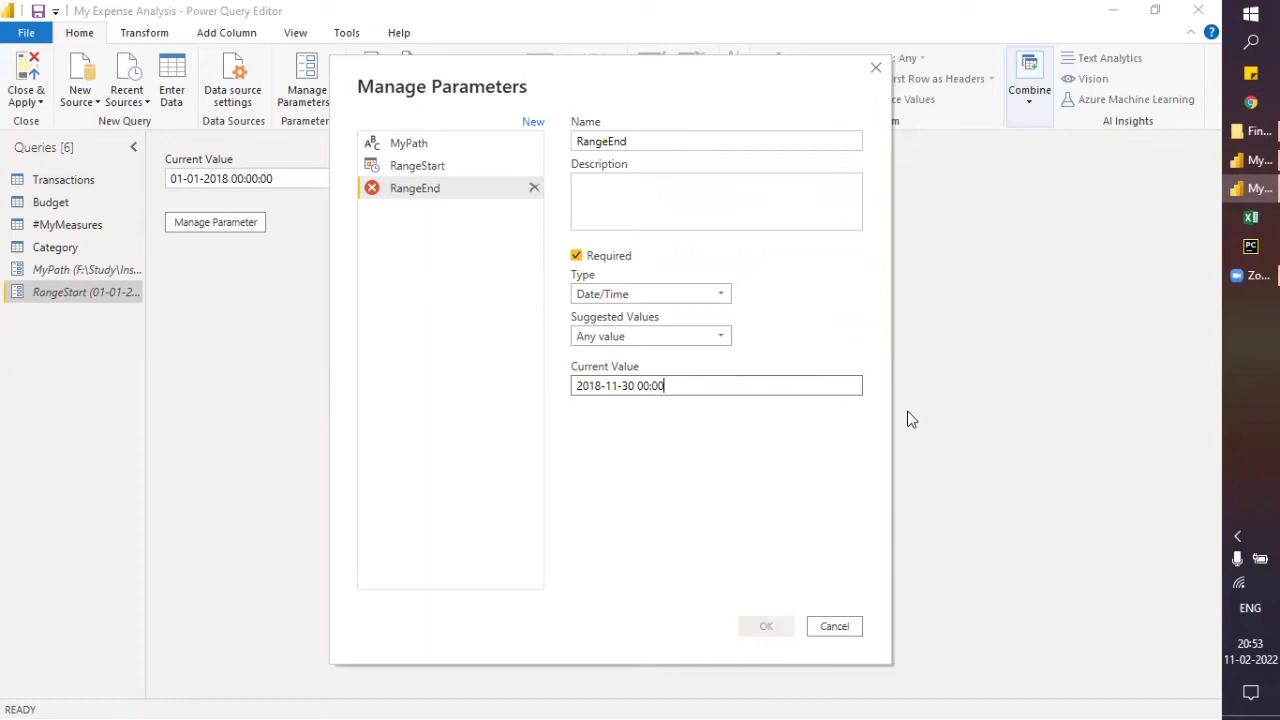
pyautogui.write(':00')
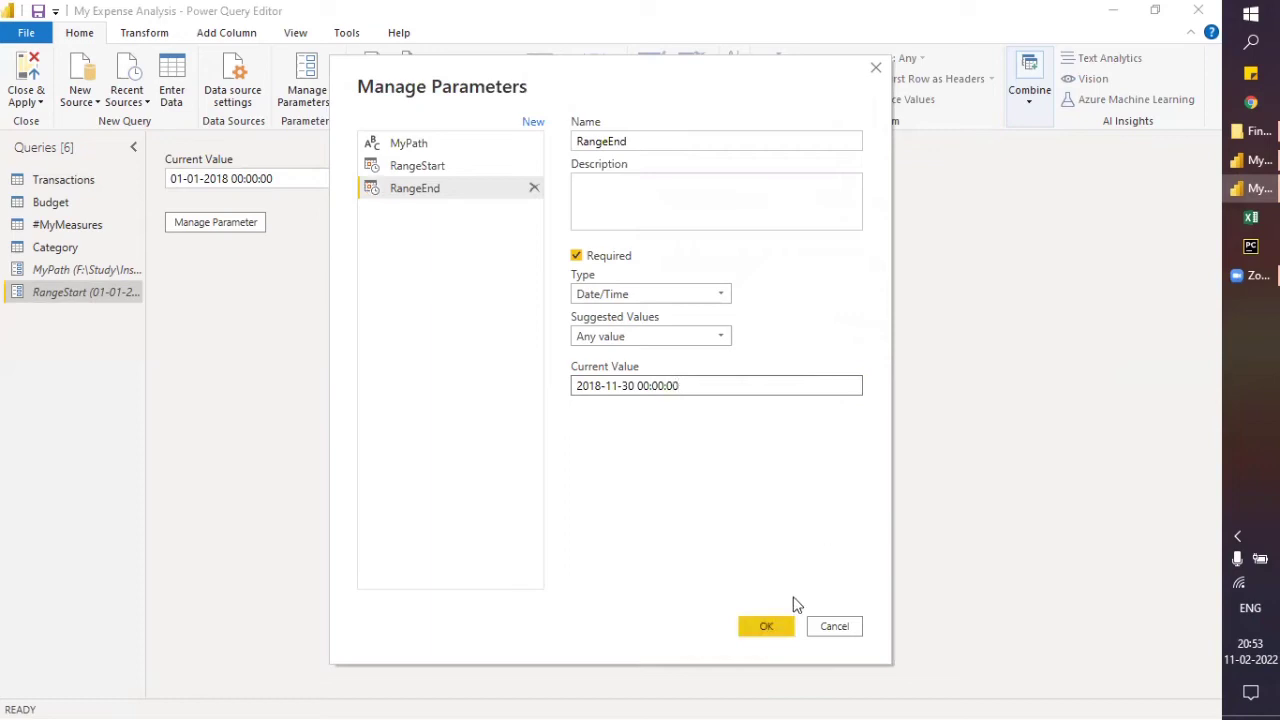
pyautogui.click(767, 627)
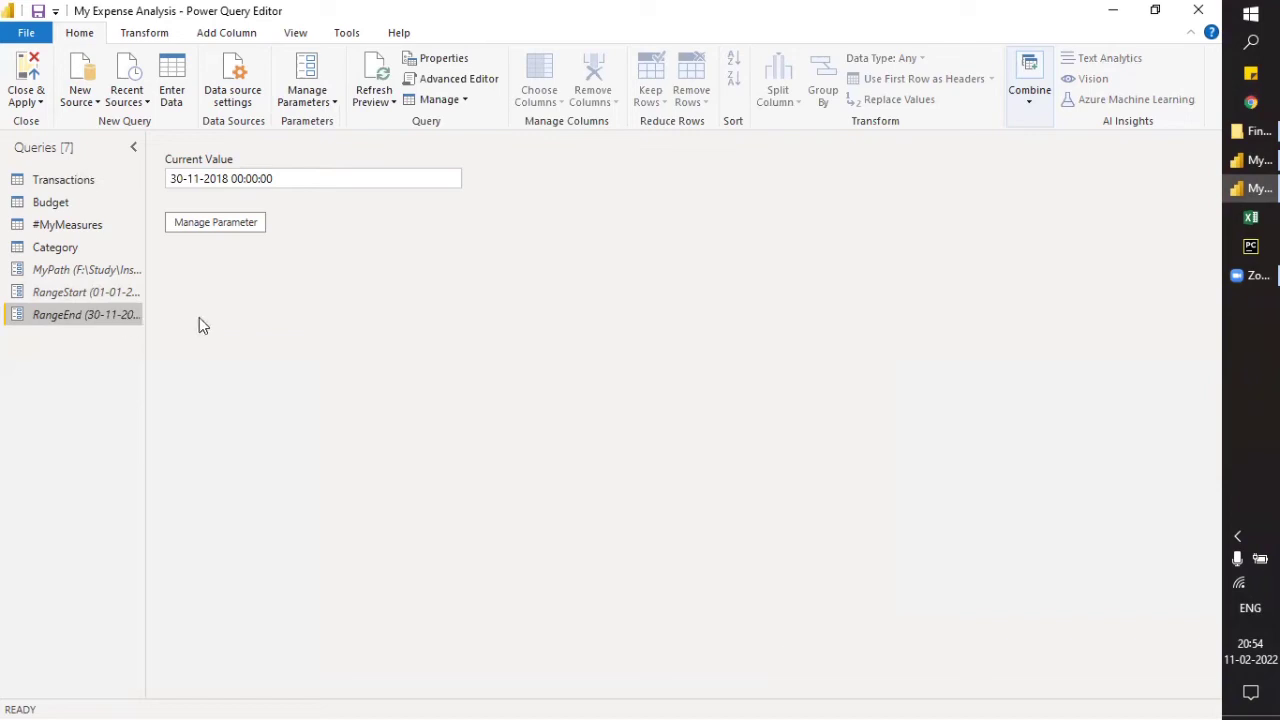
# - Convert the Transactions query's Date column to the Date/Time type and remove the rows with errors in that column
pyautogui.click(53, 182)
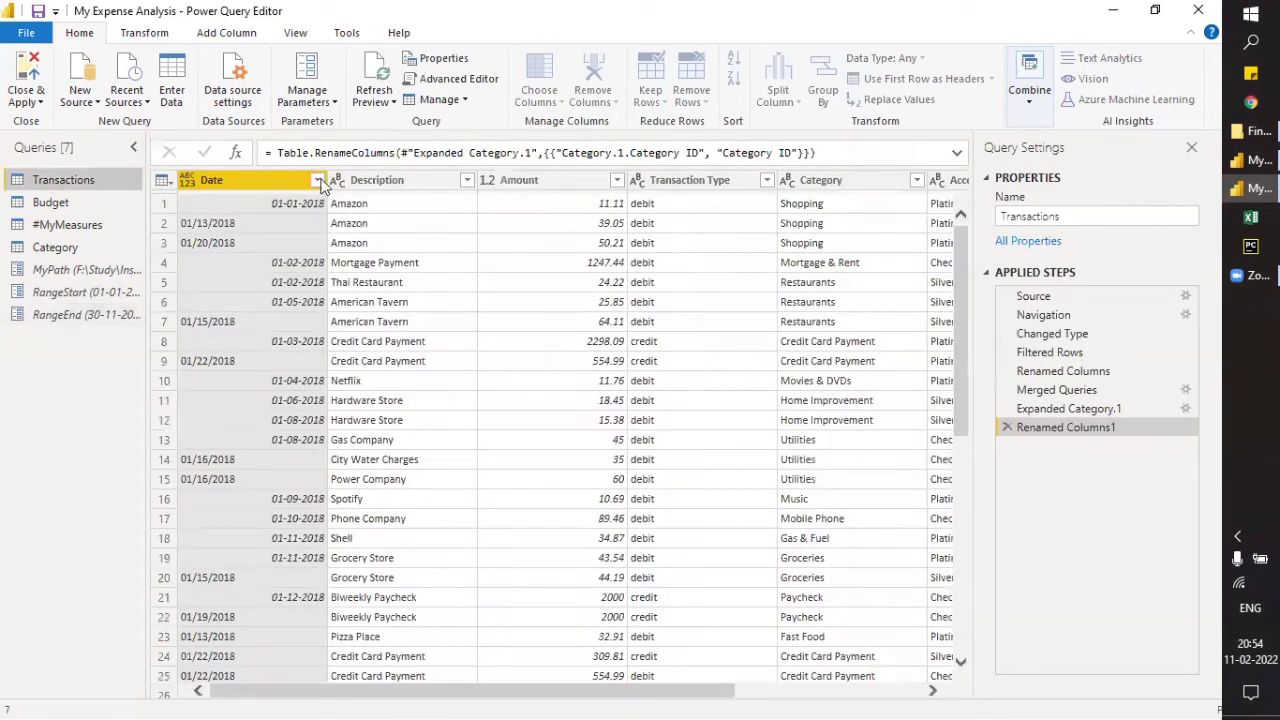
pyautogui.click(319, 182)
pyautogui.click(319, 182)
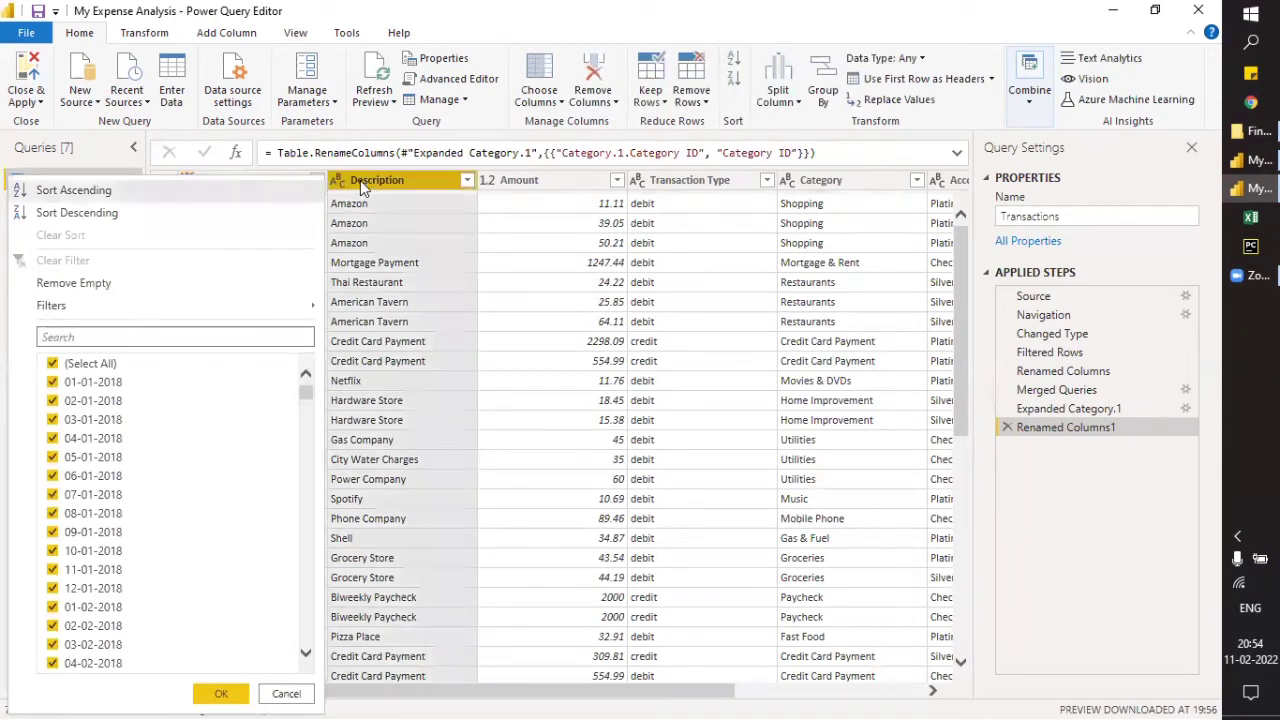
pyautogui.click(244, 175)
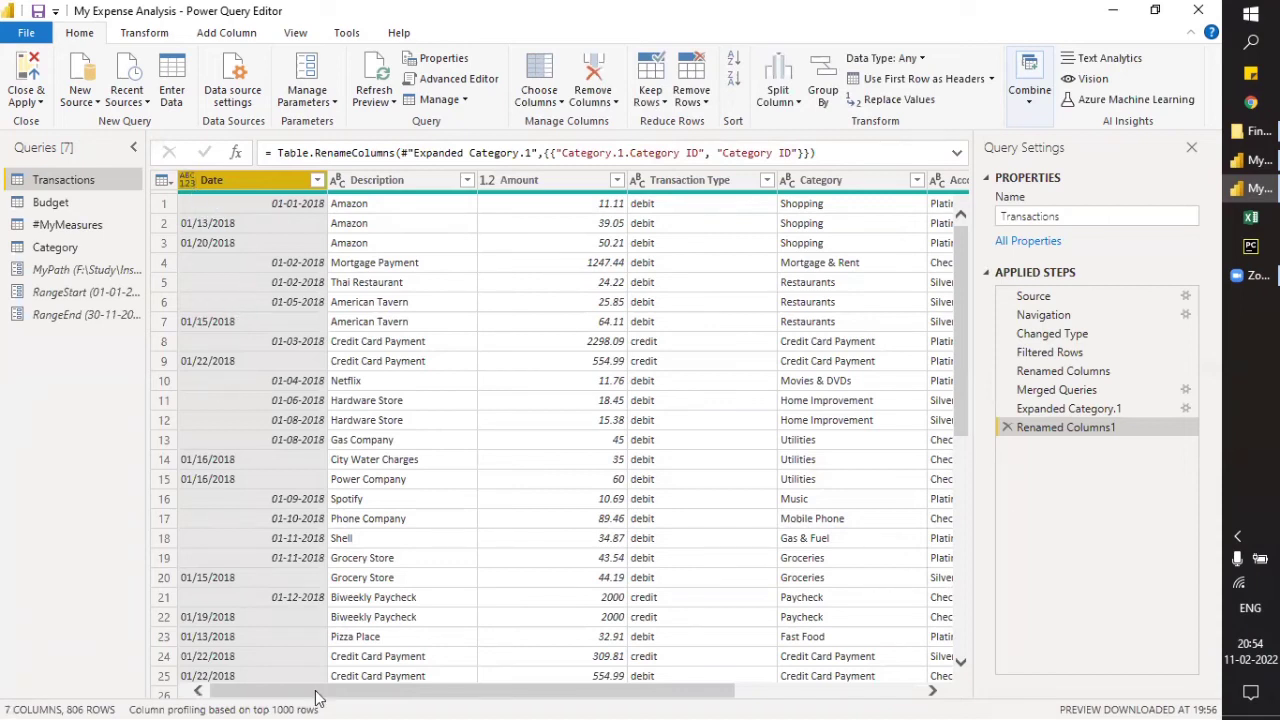
pyautogui.moveTo(347, 690); pyautogui.dragTo(706, 689)
pyautogui.moveTo(267, 687); pyautogui.dragTo(268, 684)
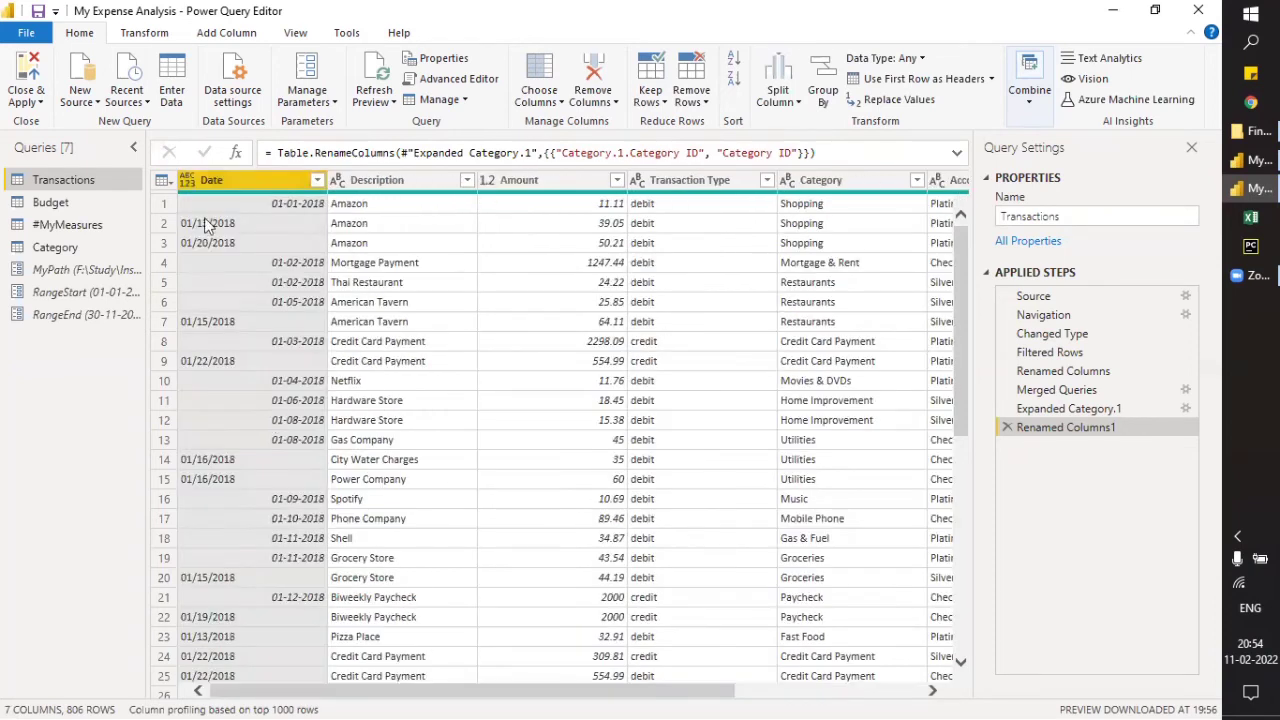
pyautogui.click(189, 182)
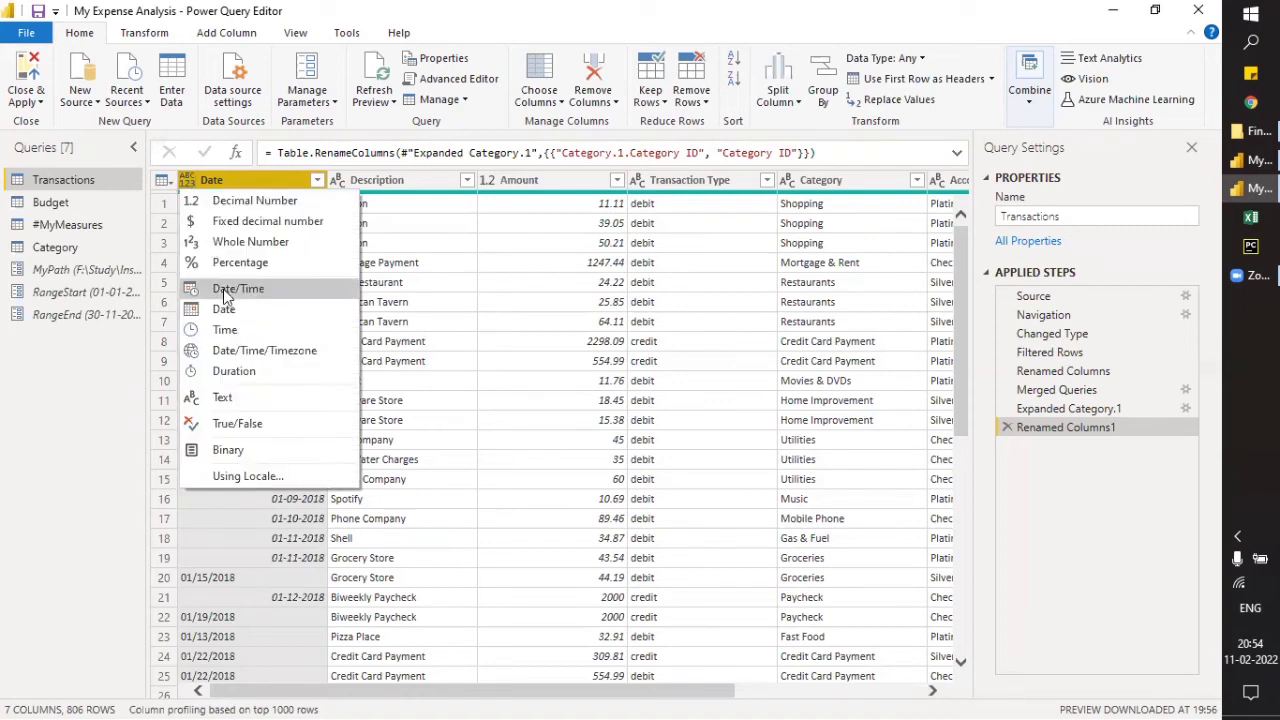
pyautogui.click(223, 289)
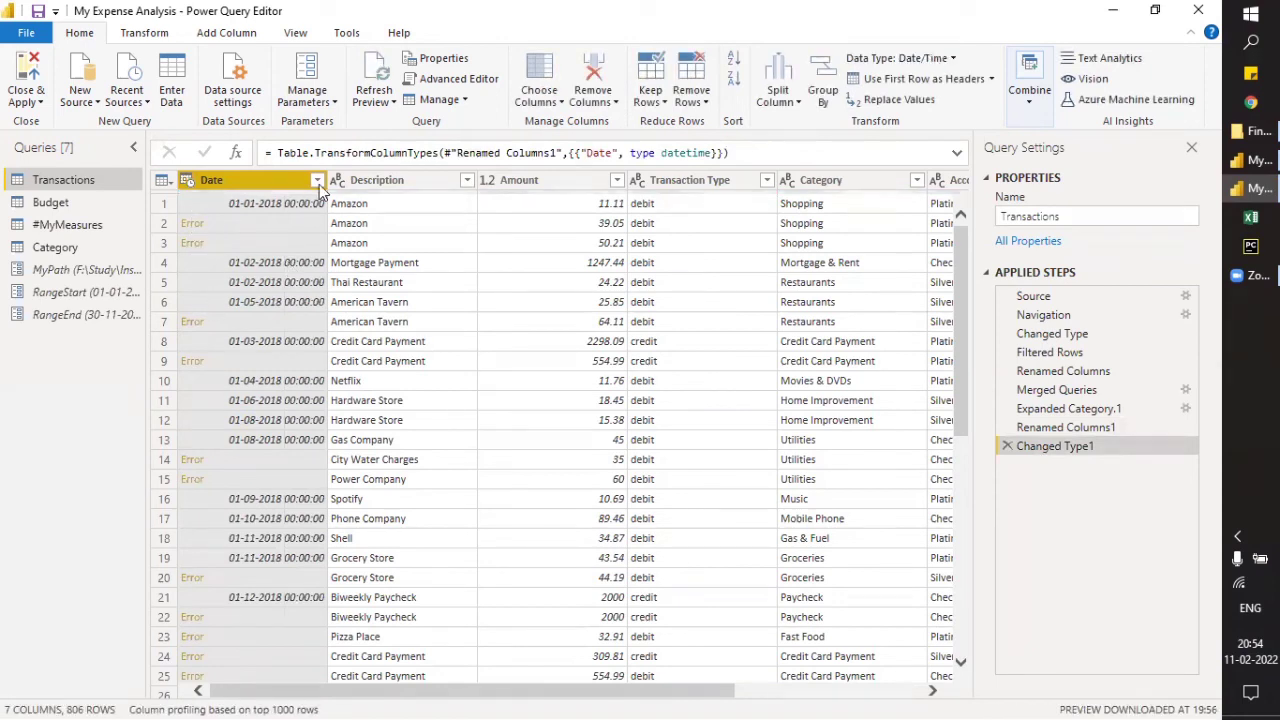
pyautogui.click(705, 104)
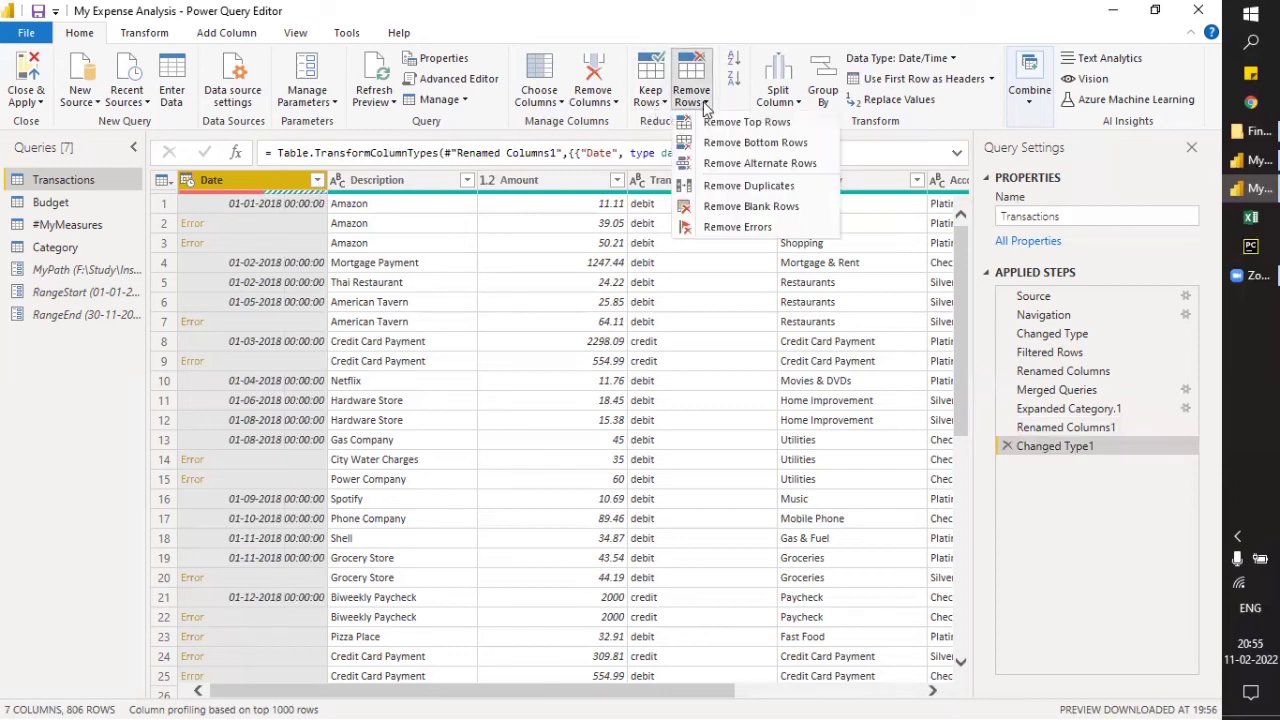
pyautogui.click(733, 229)
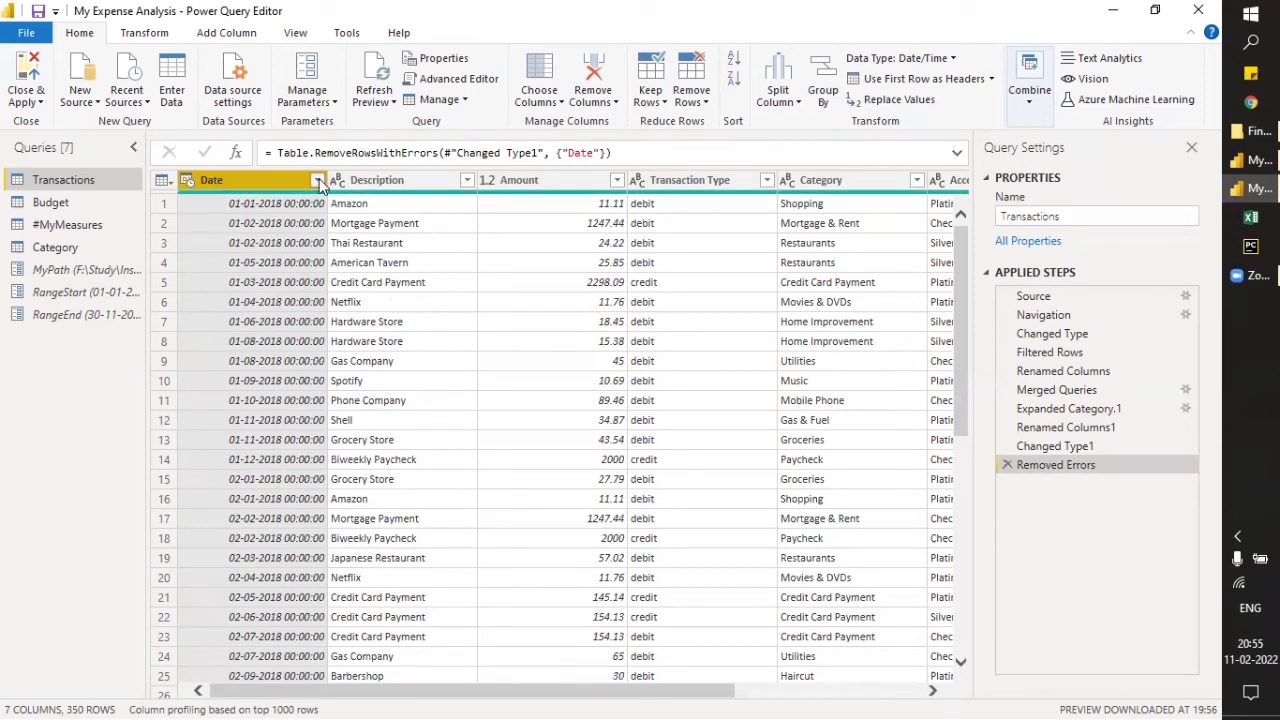
# - Start a custom date/time filter on the Date column with "is after or equal to" as the first condition's operator
pyautogui.click(319, 181)
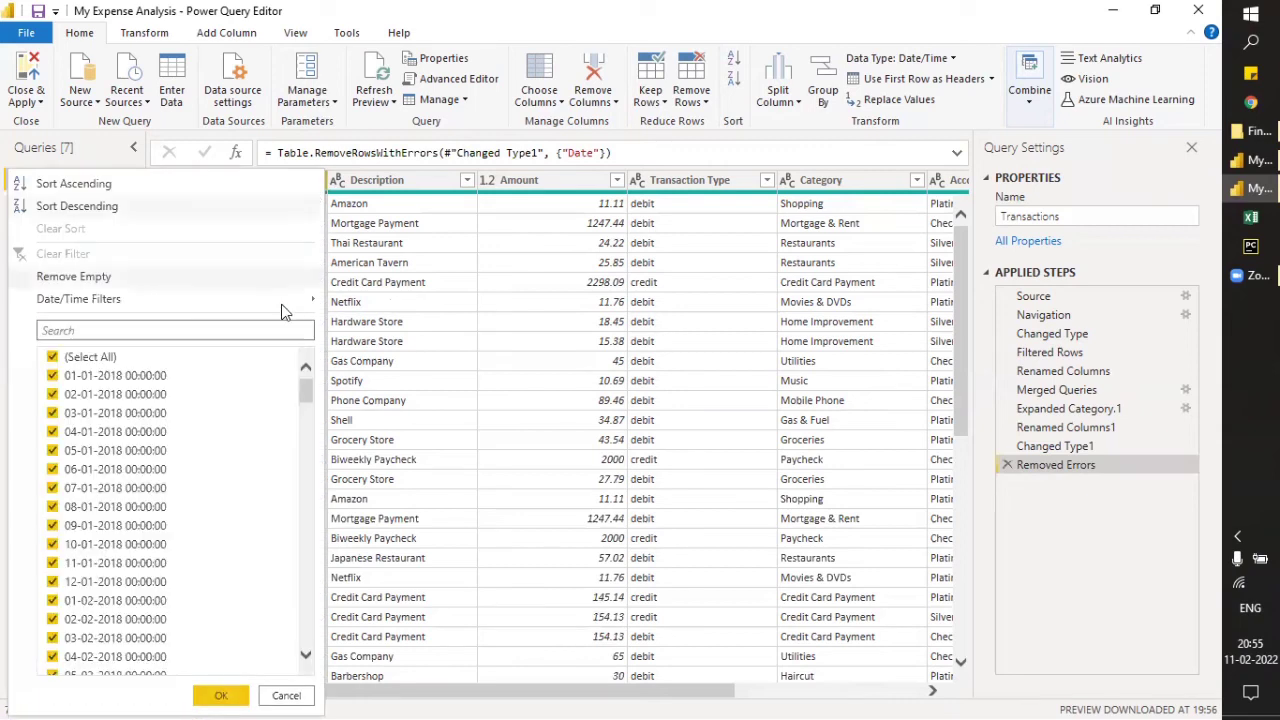
pyautogui.moveTo(282, 306)
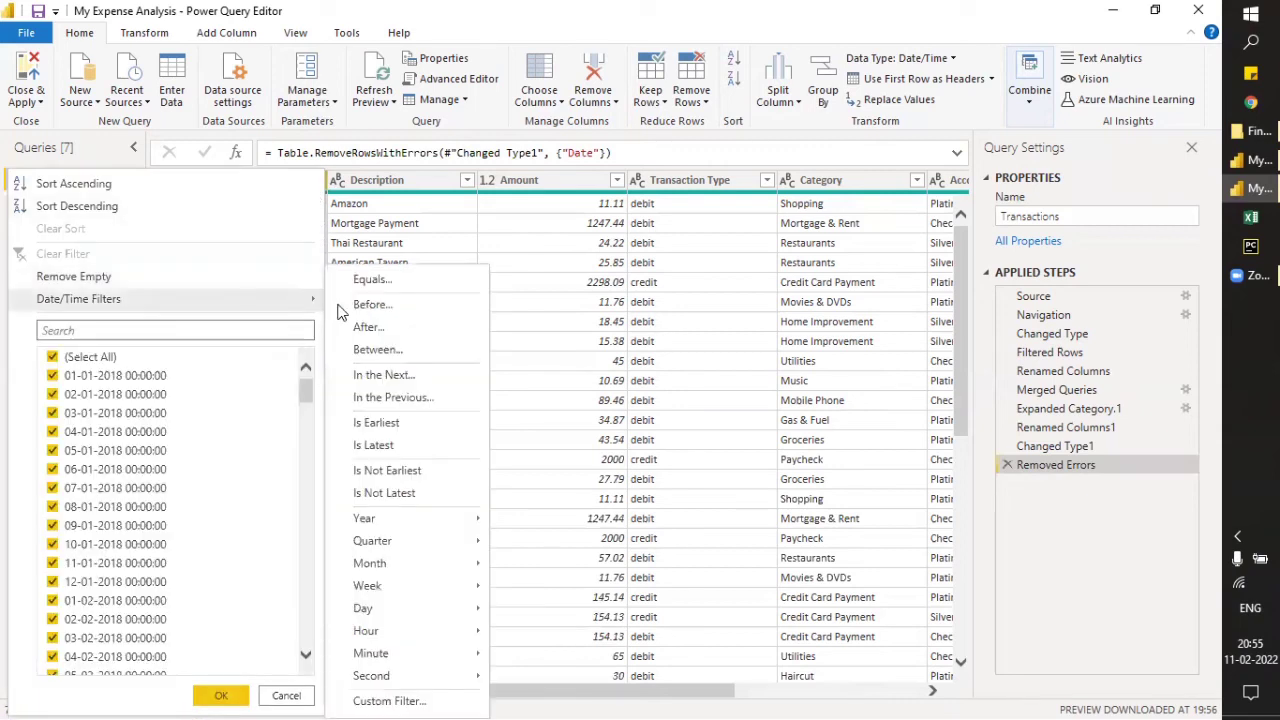
pyautogui.click(405, 698)
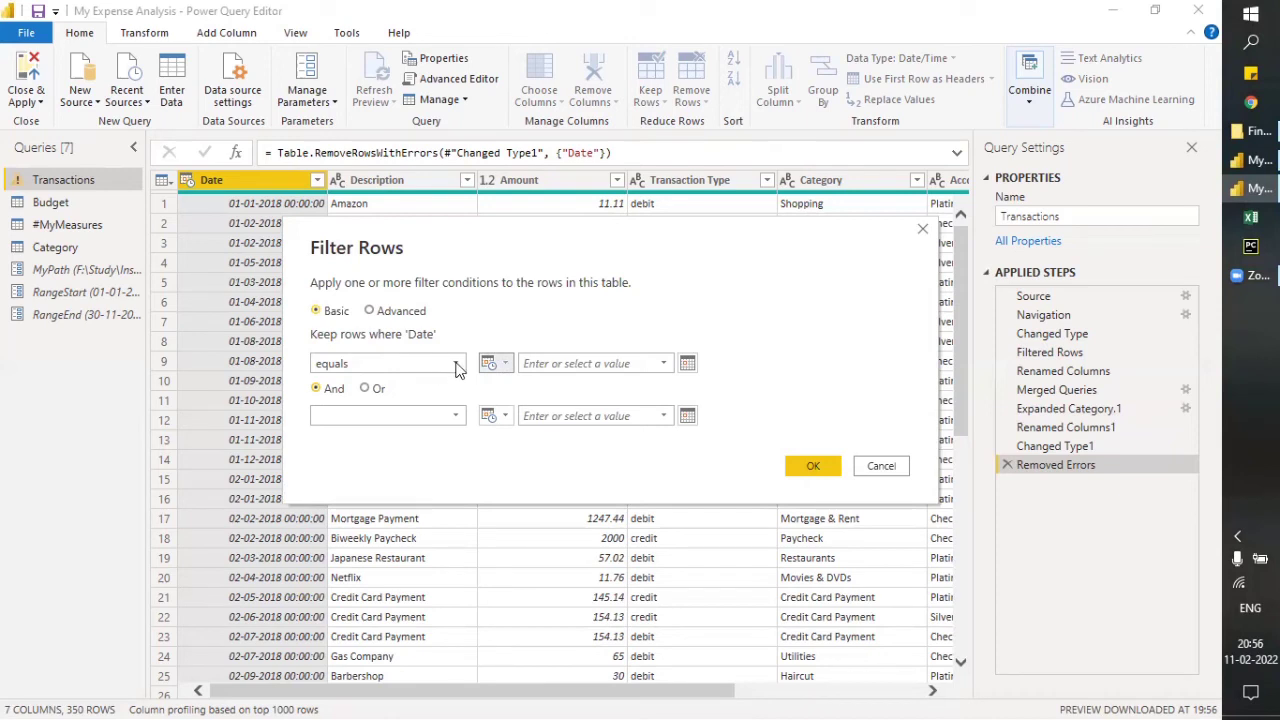
pyautogui.click(496, 364)
pyautogui.click(474, 388)
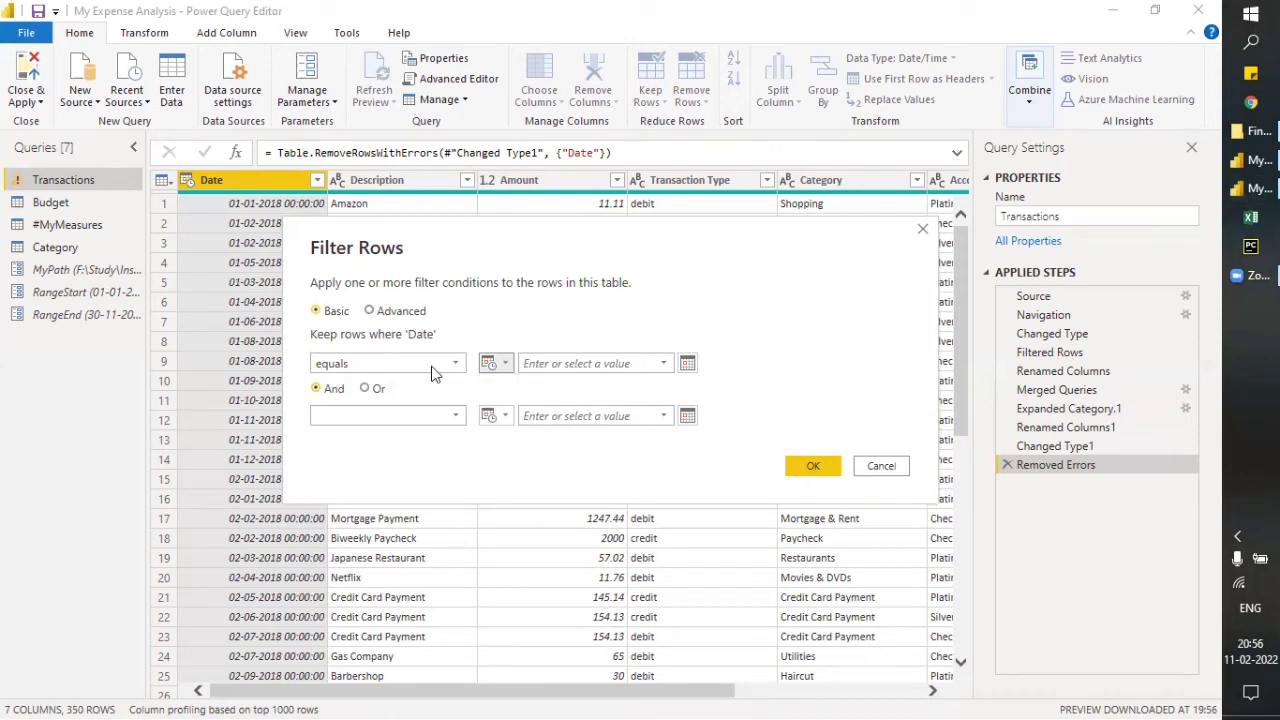
pyautogui.click(437, 366)
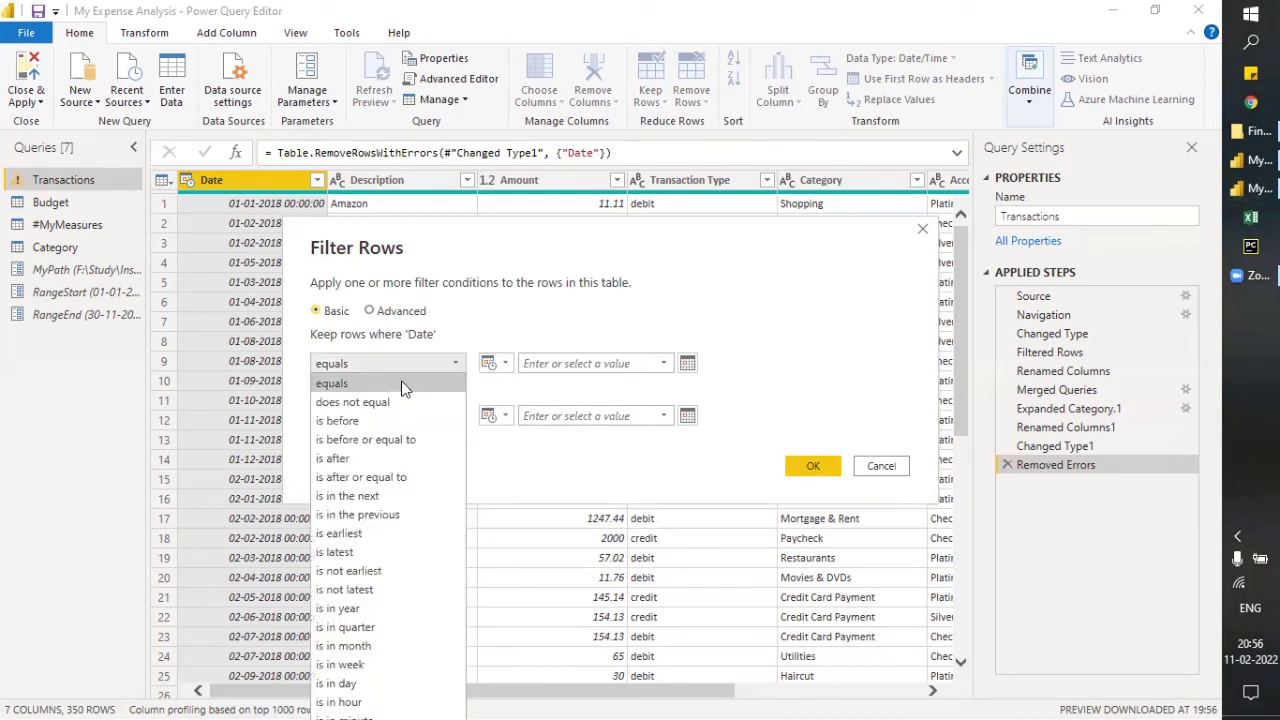
pyautogui.click(381, 460)
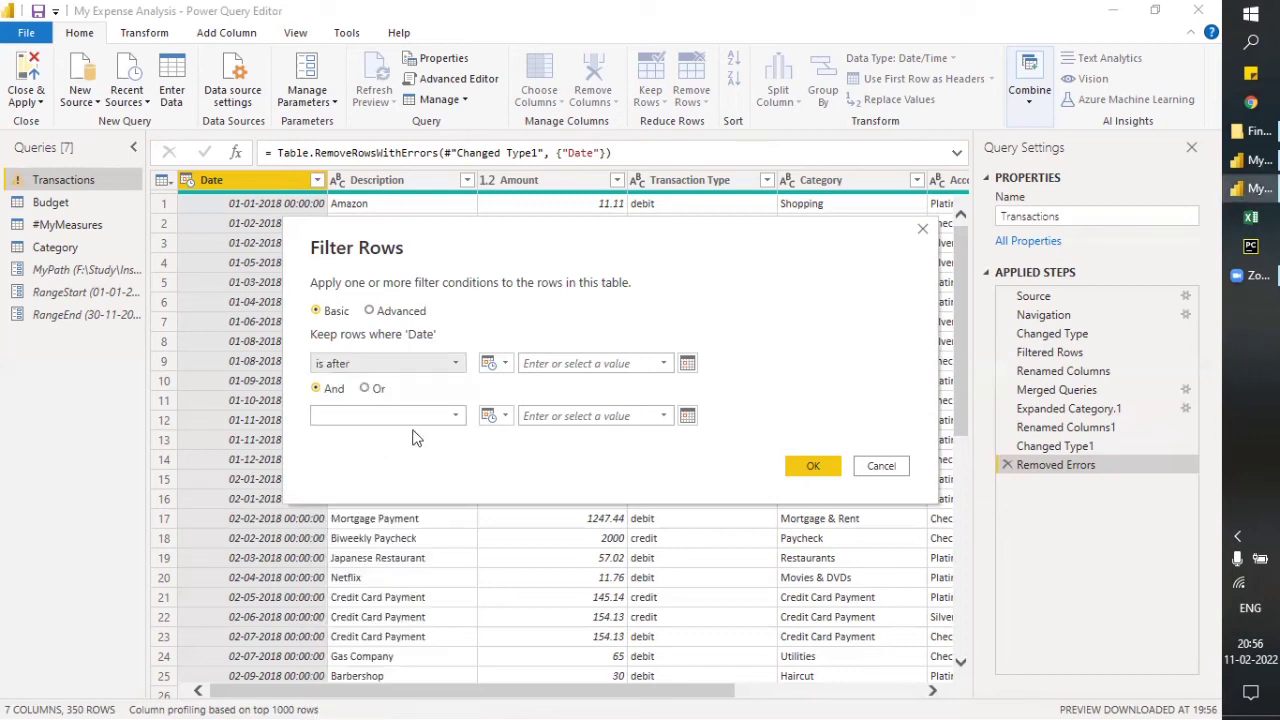
pyautogui.click(456, 368)
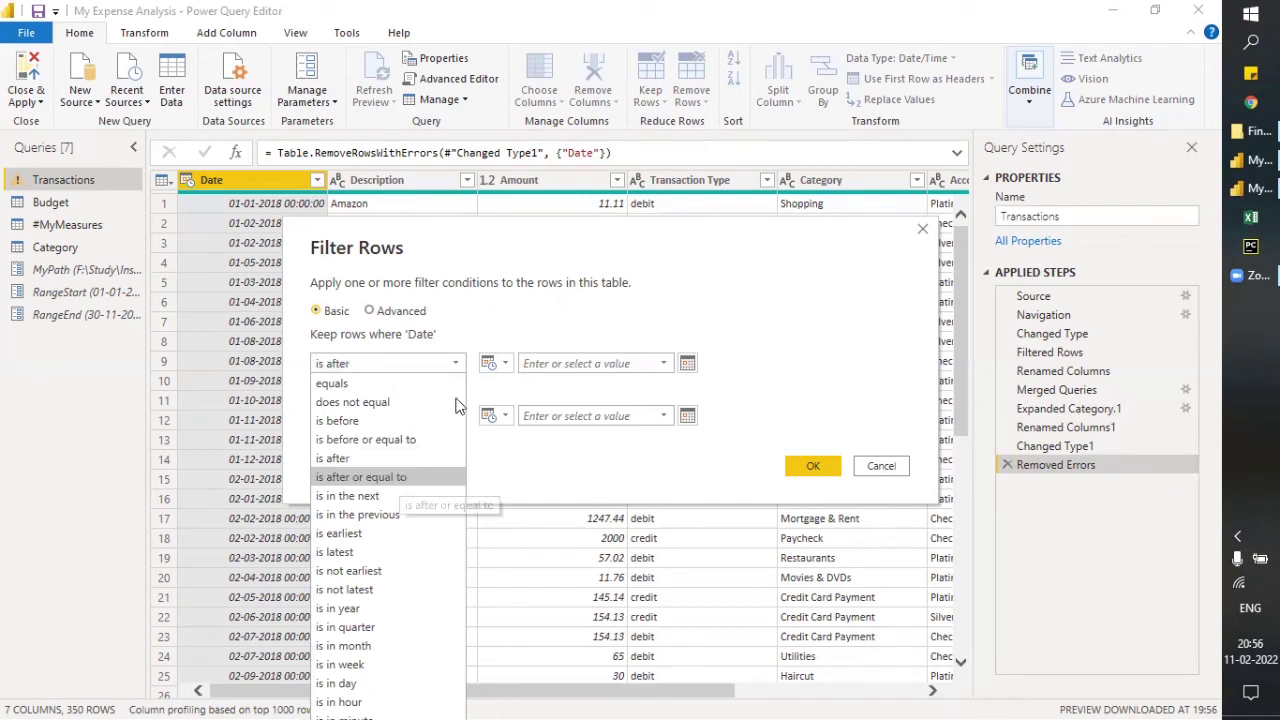
pyautogui.click(401, 480)
# - Use the RangeStart parameter as the comparison value of the first Date filter condition
pyautogui.click(505, 364)
pyautogui.click(521, 403)
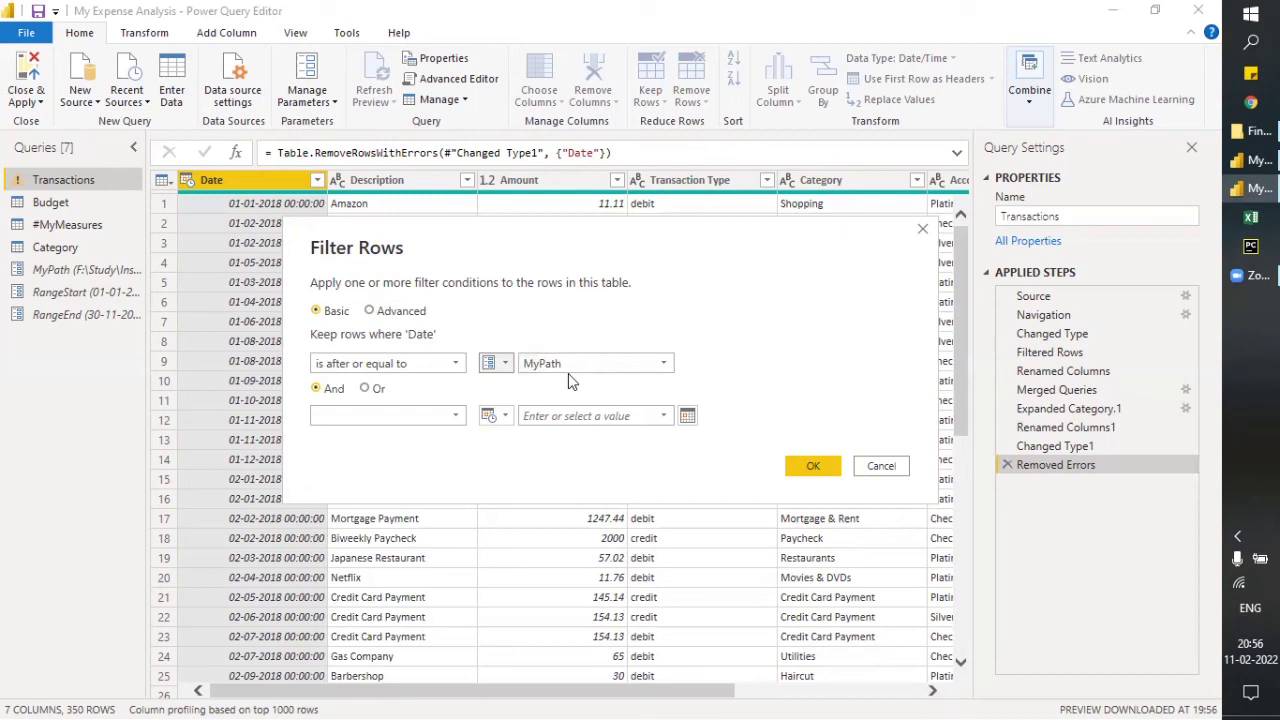
pyautogui.click(664, 365)
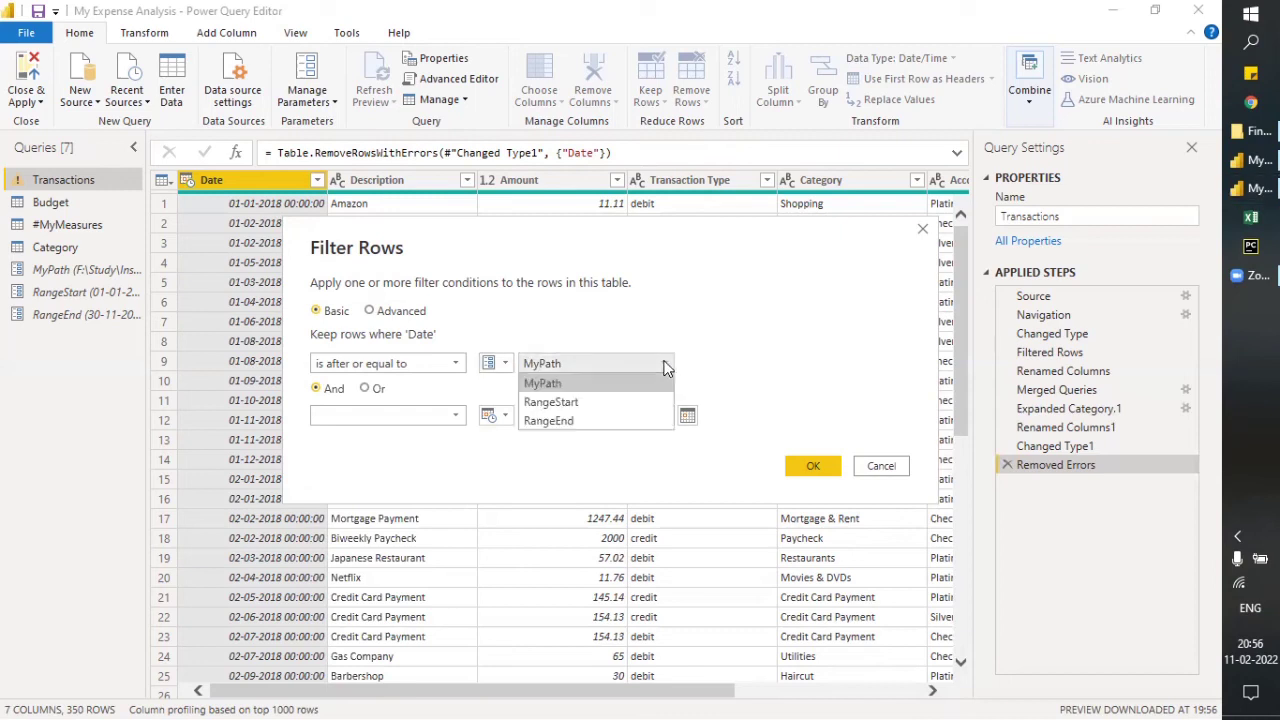
pyautogui.click(585, 402)
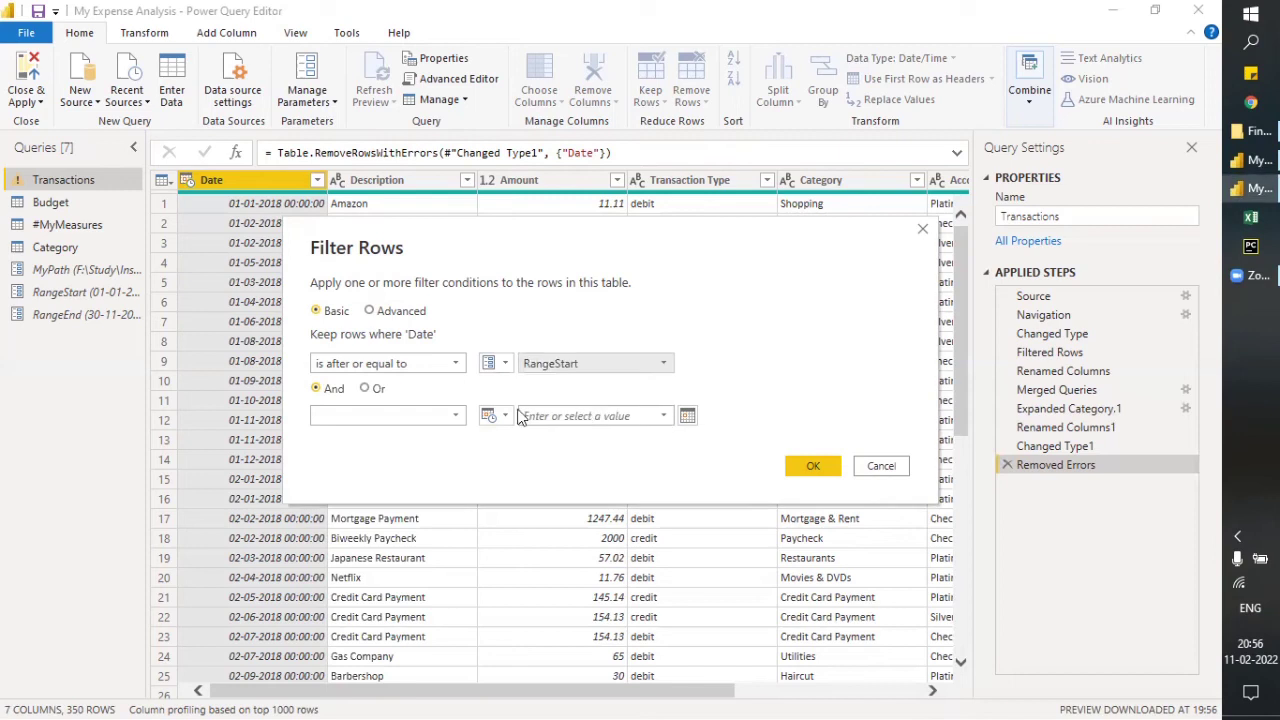
# - Add a second Date condition "is before or equal to" the RangeEnd parameter, combined with And, and apply the row filter
pyautogui.click(358, 416)
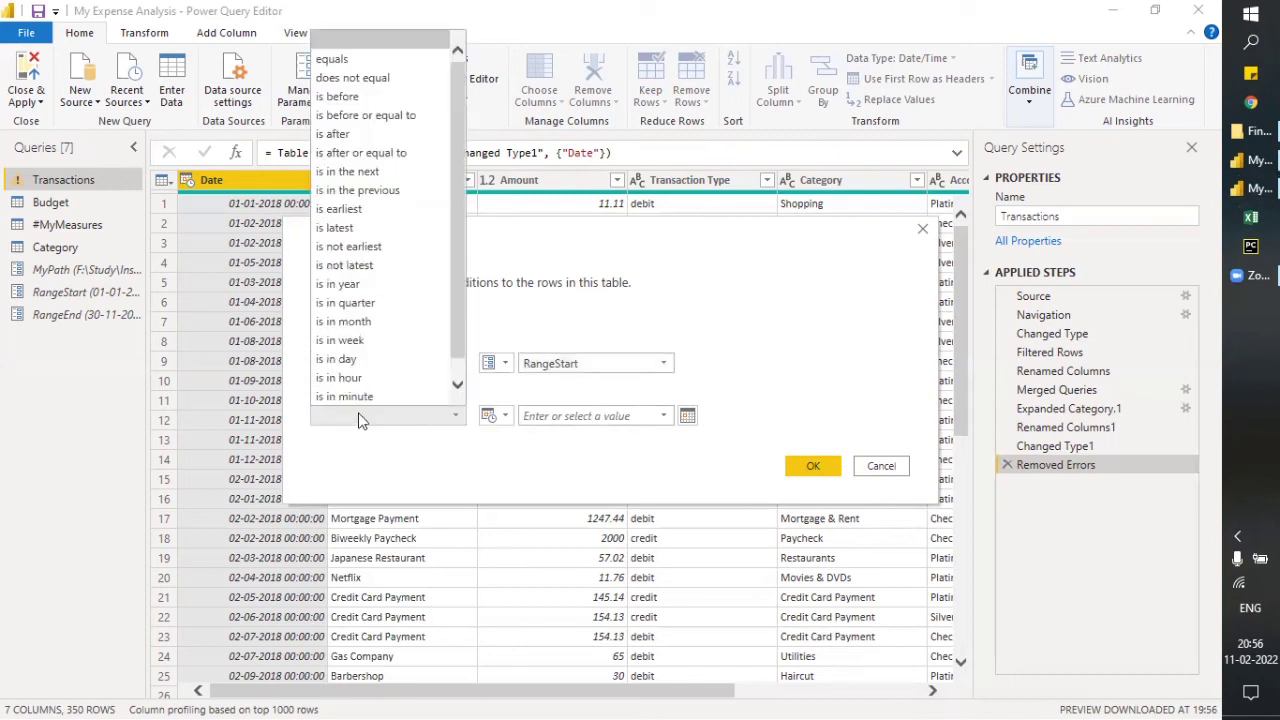
pyautogui.click(352, 116)
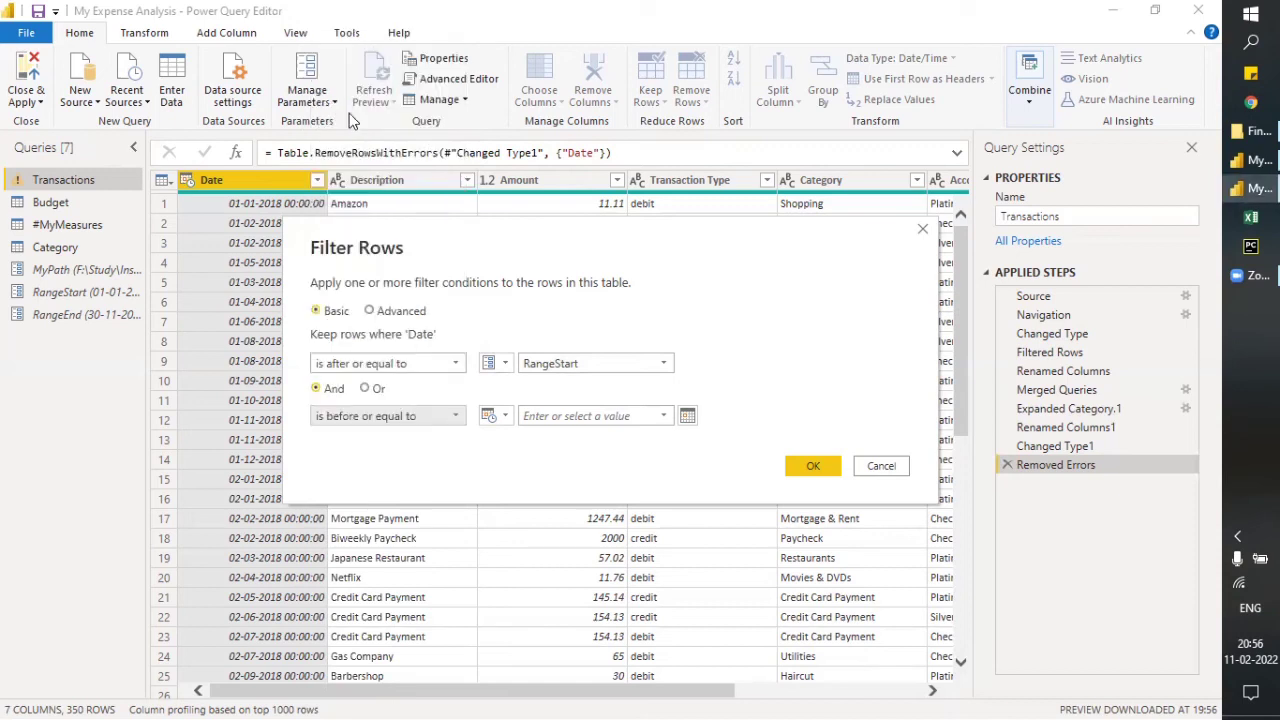
pyautogui.click(507, 416)
pyautogui.click(520, 462)
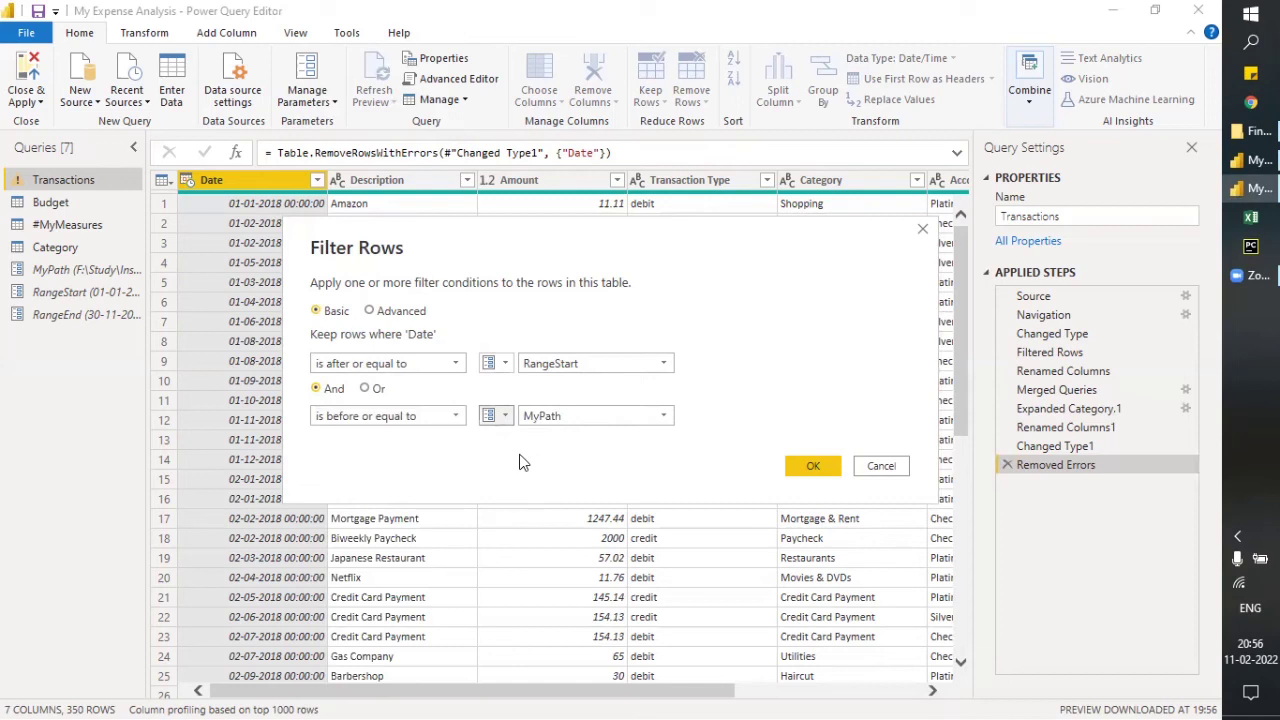
pyautogui.click(663, 418)
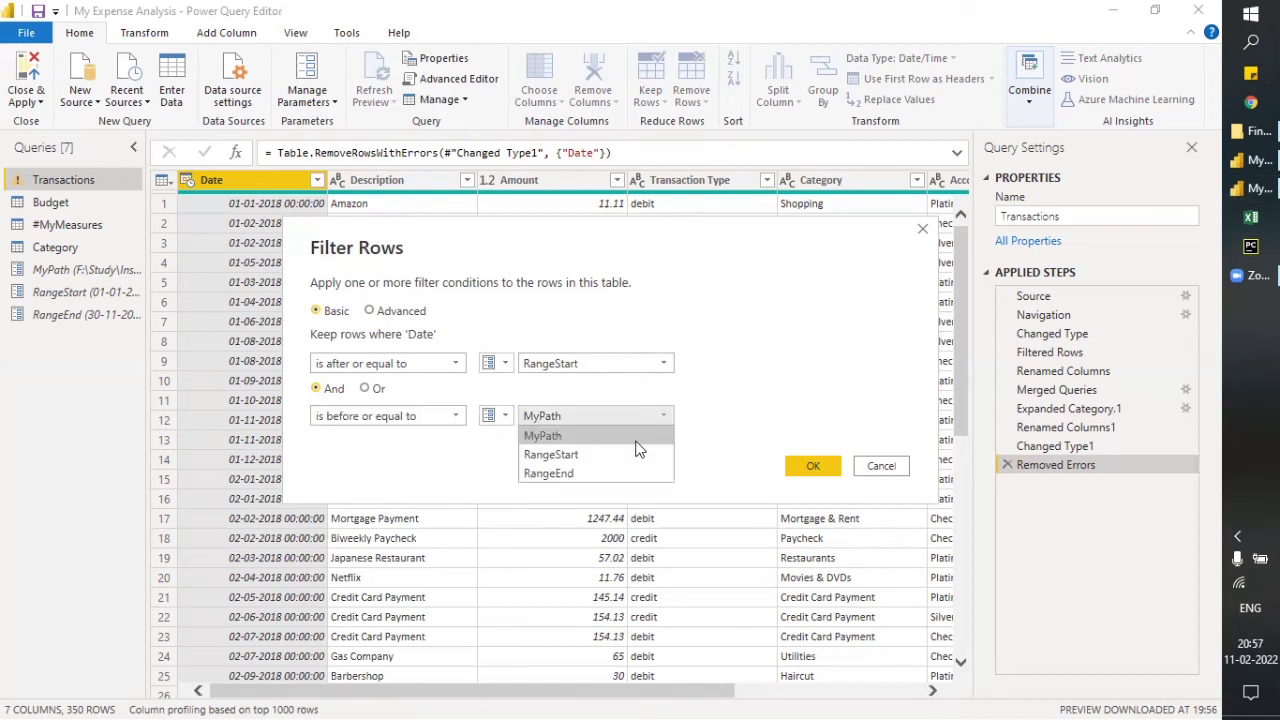
pyautogui.click(589, 474)
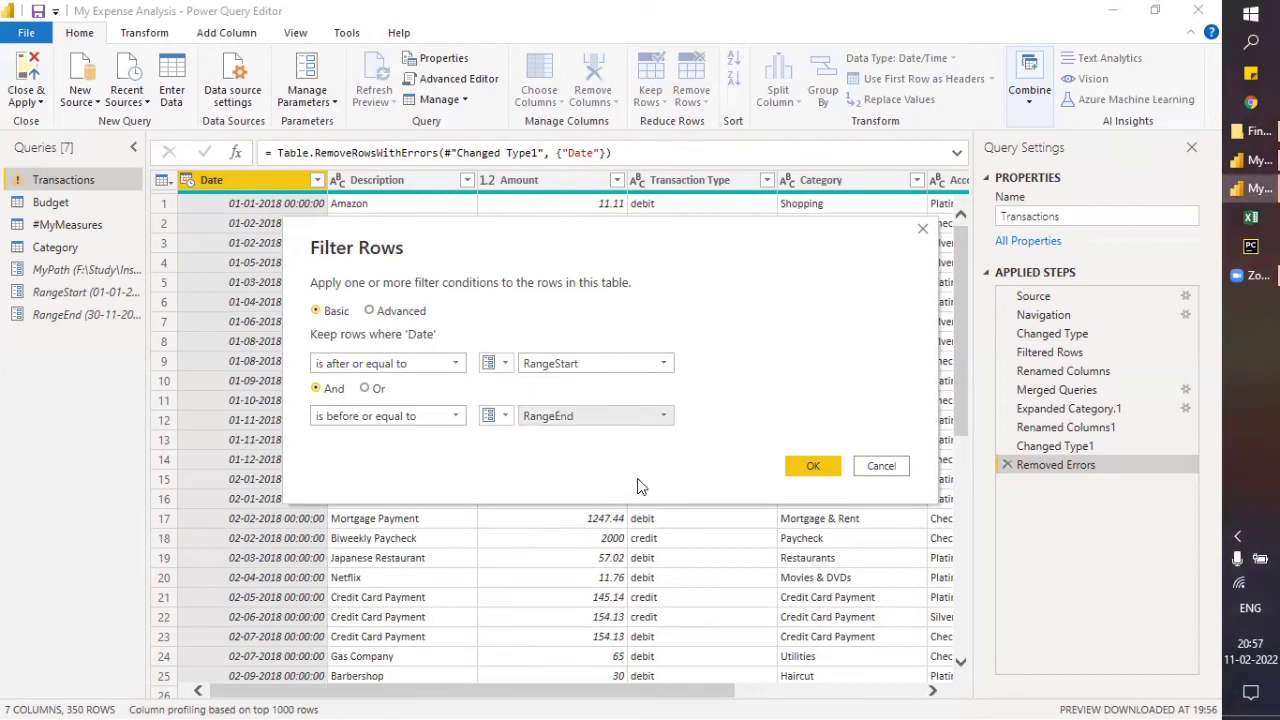
pyautogui.click(808, 468)
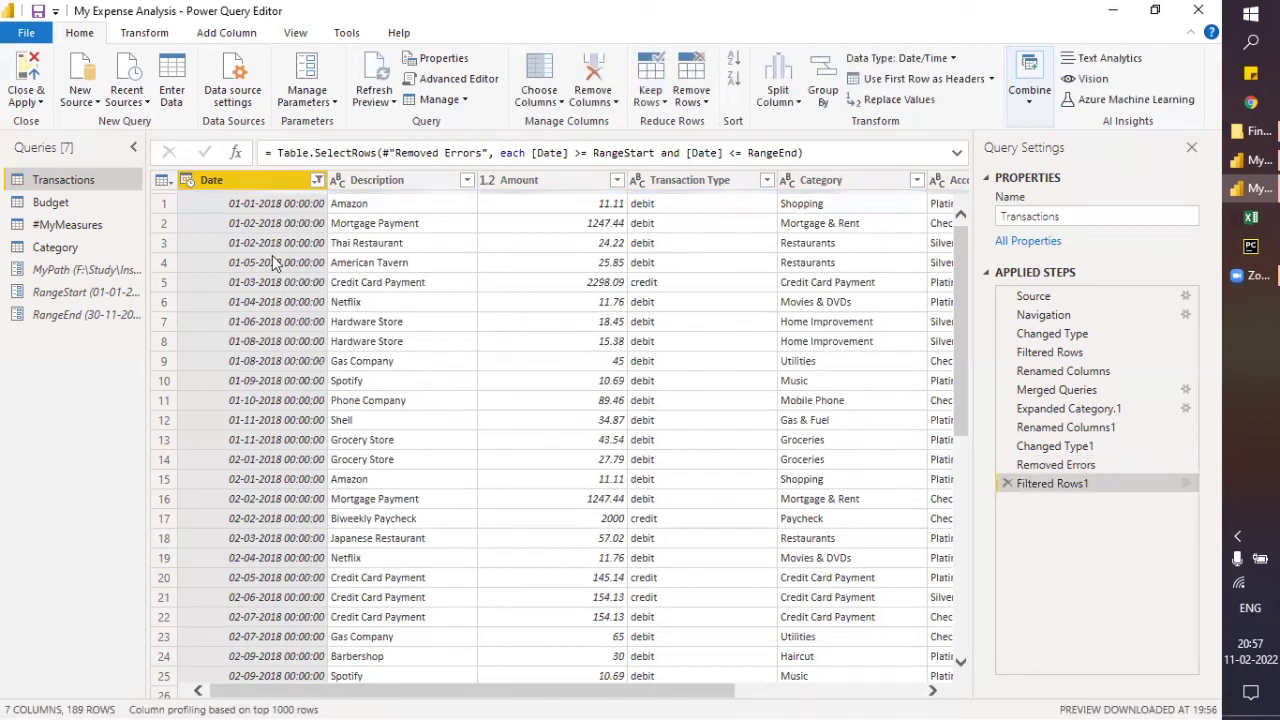
# - Review the dates remaining in the Date column's filter list, accept the selection, and apply the query changes to the report
pyautogui.click(317, 181)
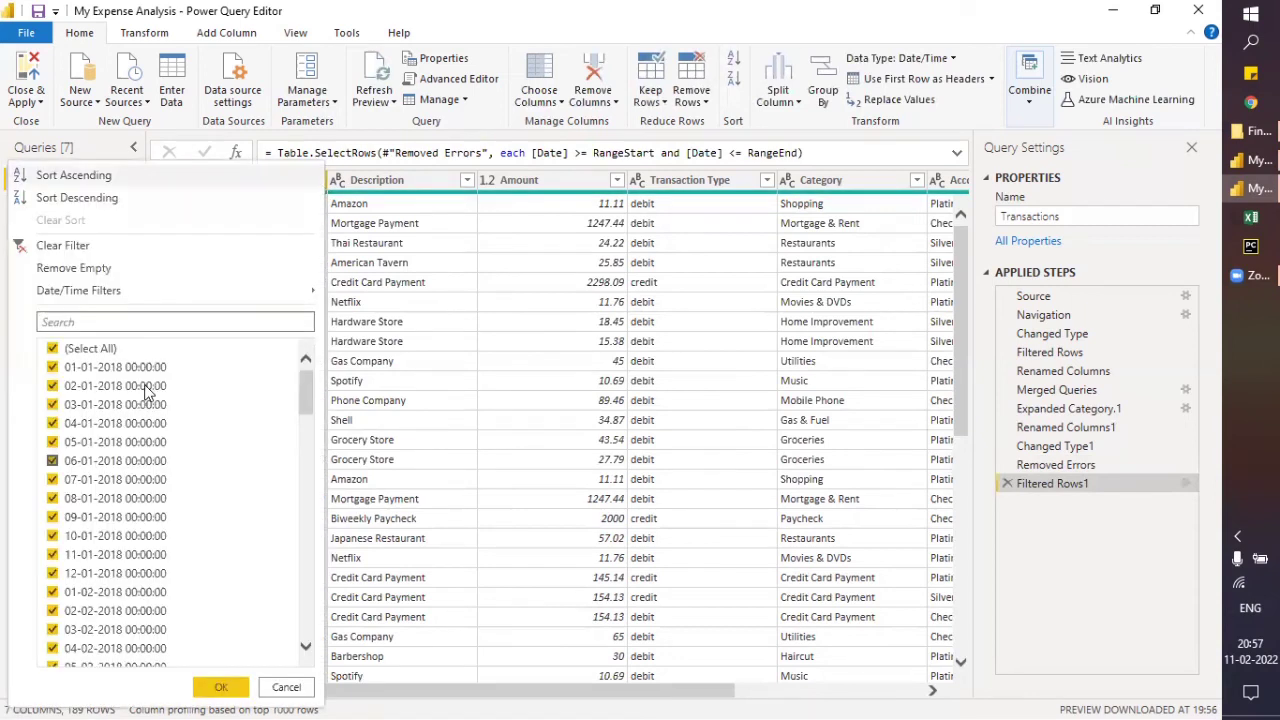
pyautogui.scroll(-9, 309, 460)
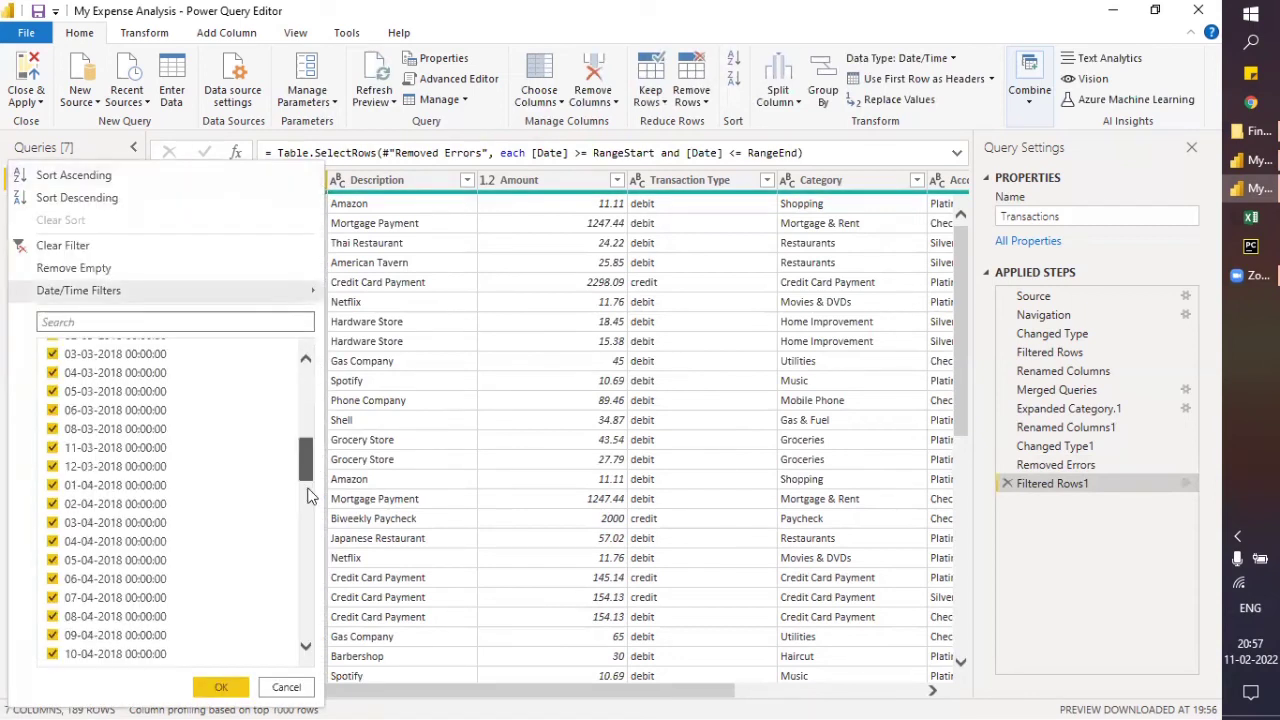
pyautogui.moveTo(308, 571); pyautogui.dragTo(304, 637)
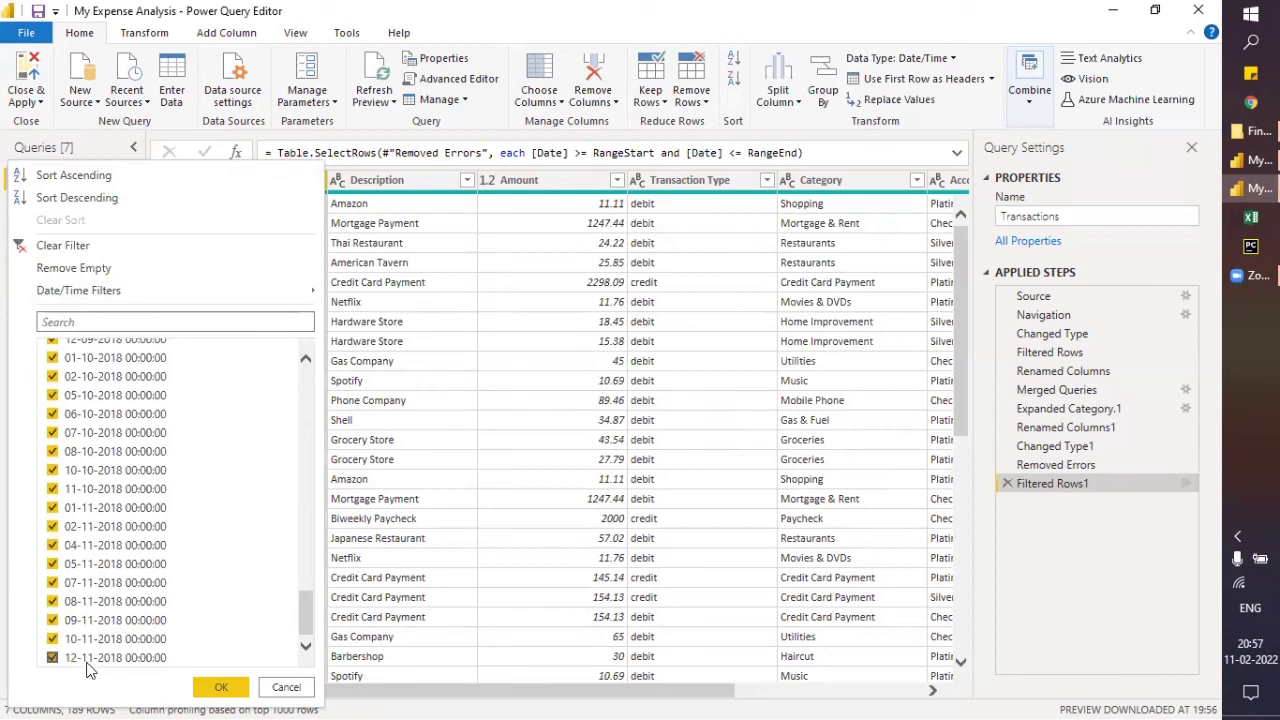
pyautogui.click(210, 693)
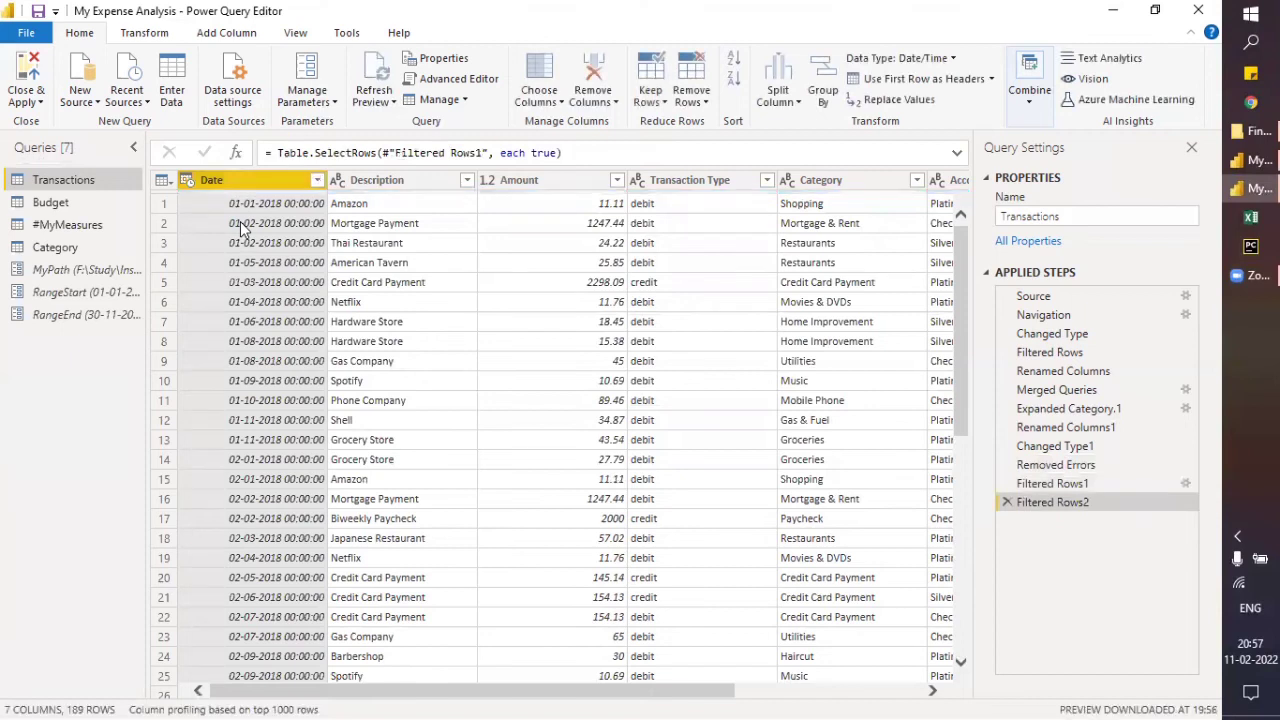
pyautogui.click(27, 84)
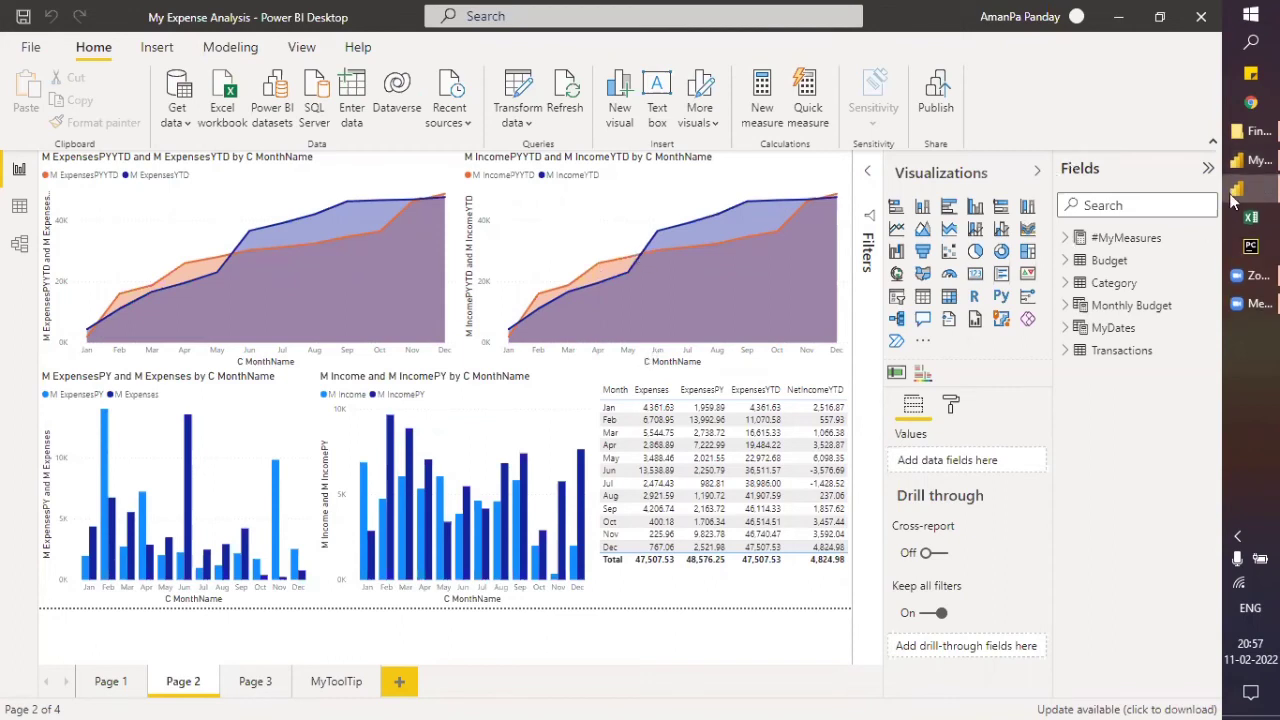
pyautogui.moveTo(1240, 194)
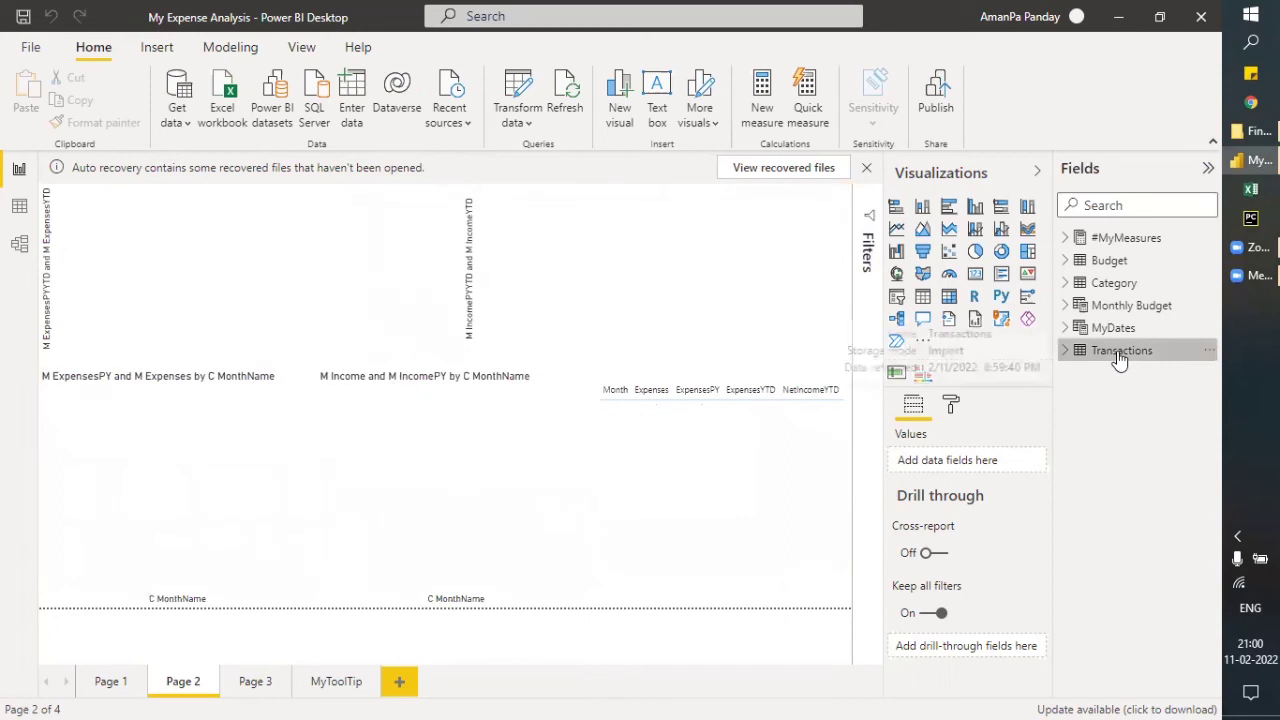
# - Open the incremental refresh settings for the Transactions table and turn on incremental refresh for it
pyautogui.click(1120, 352)
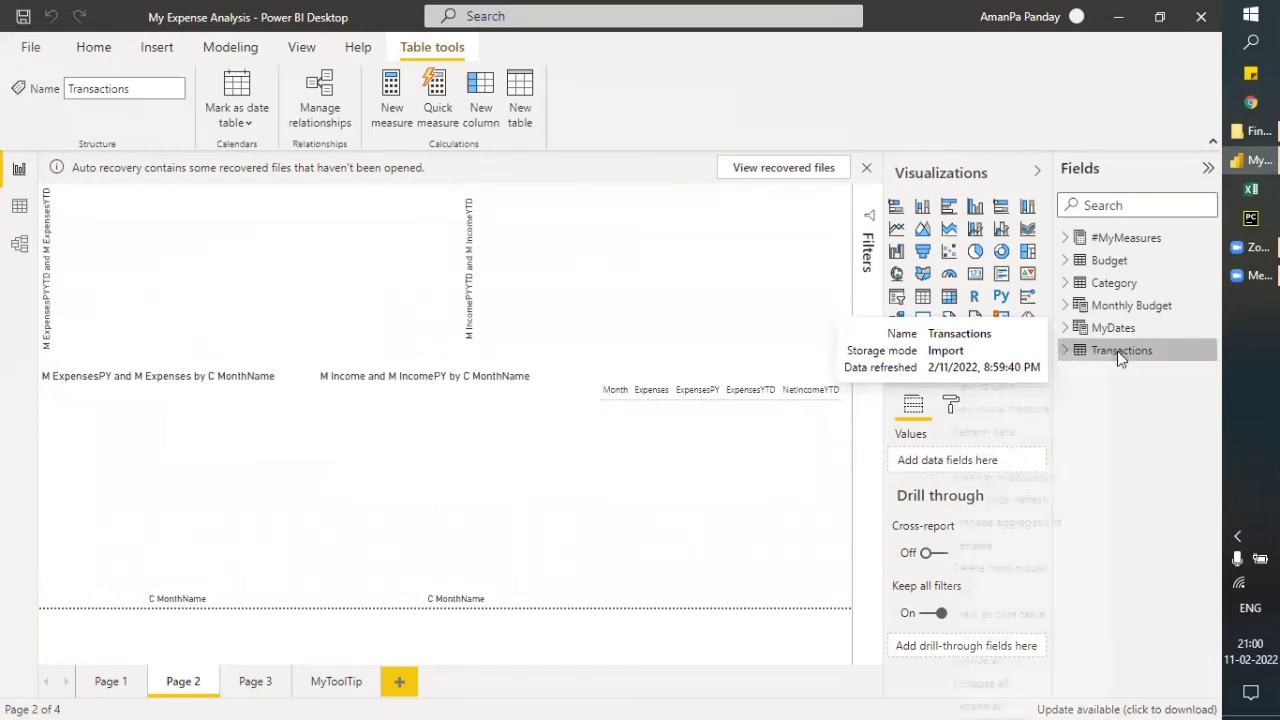
pyautogui.rightClick(1117, 352)
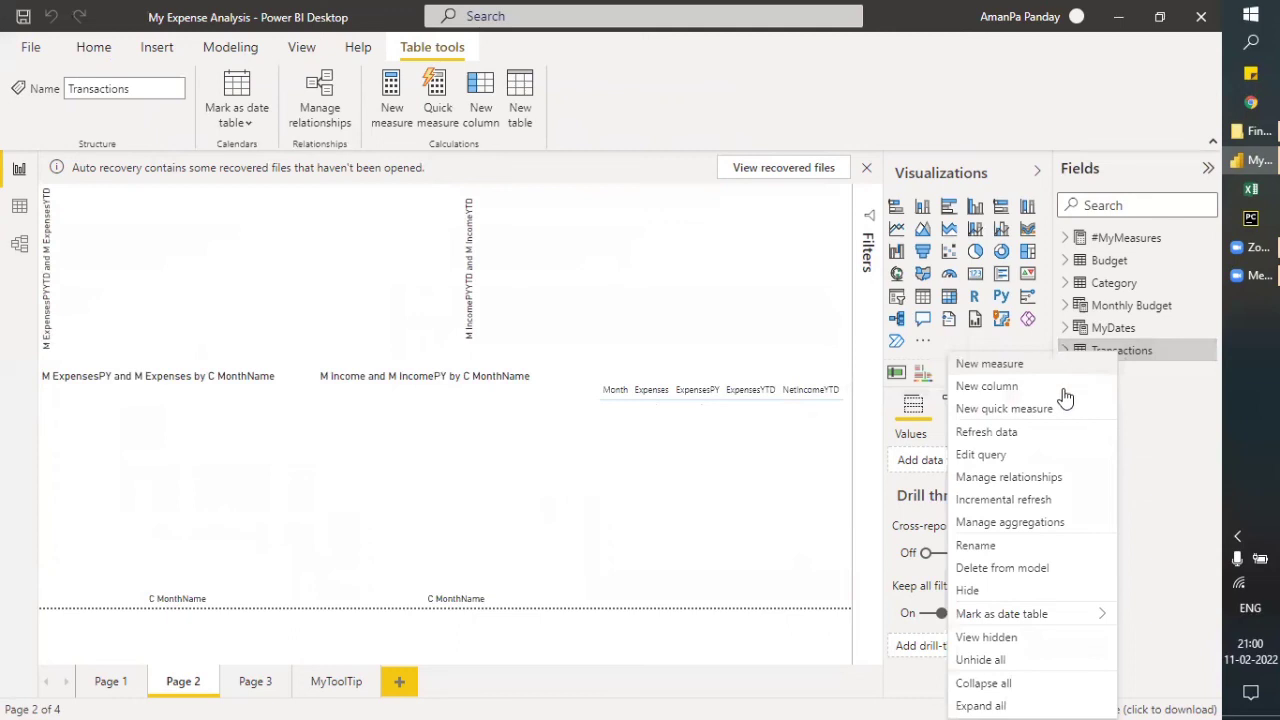
pyautogui.click(1001, 500)
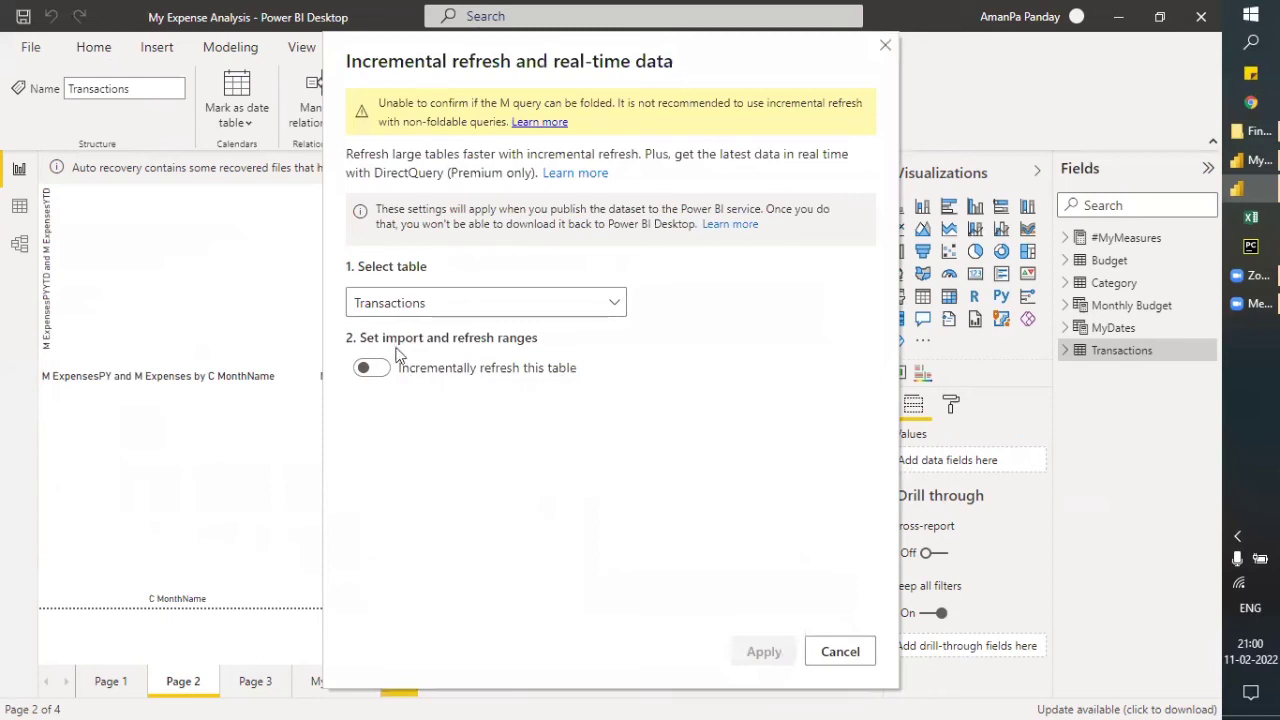
pyautogui.click(615, 303)
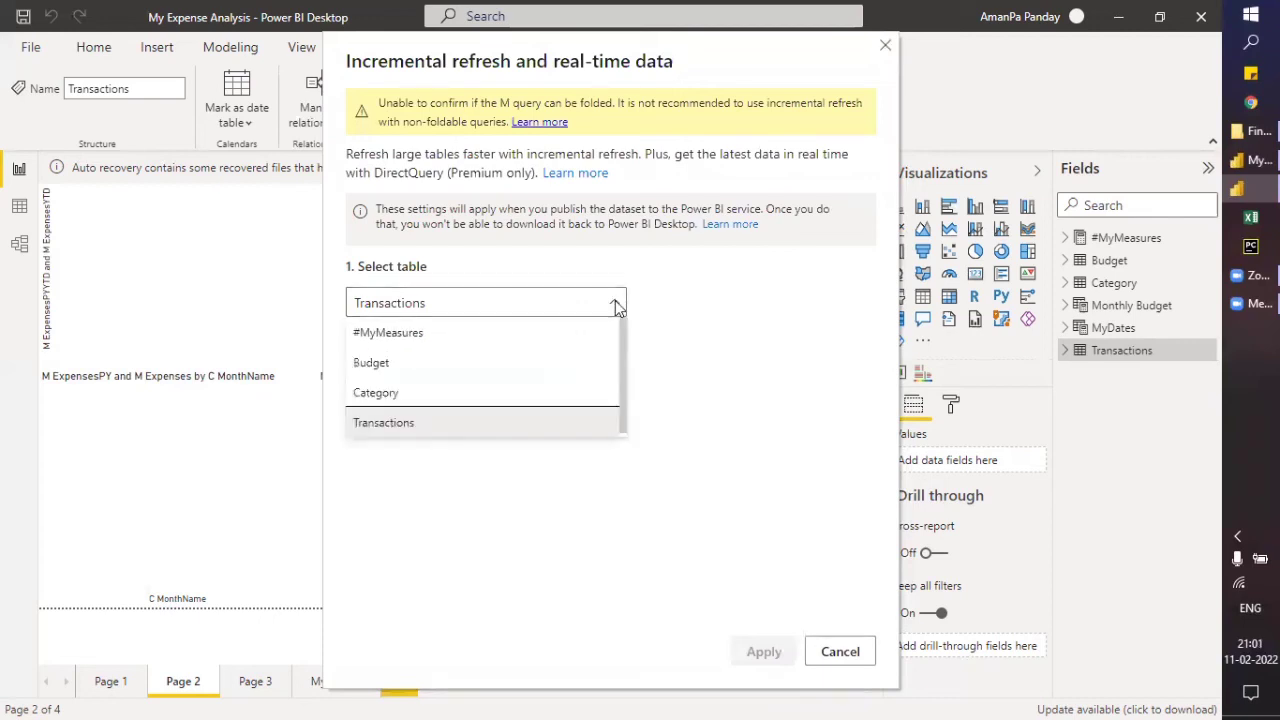
pyautogui.click(510, 423)
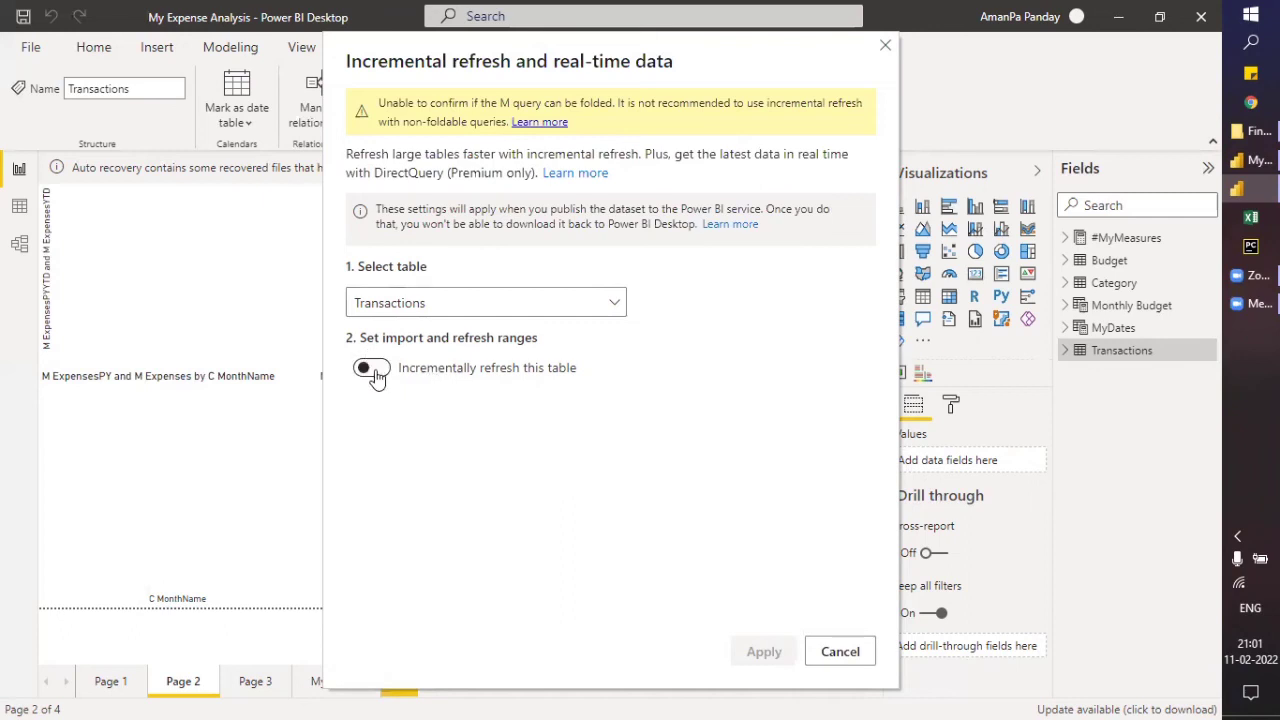
pyautogui.click(372, 369)
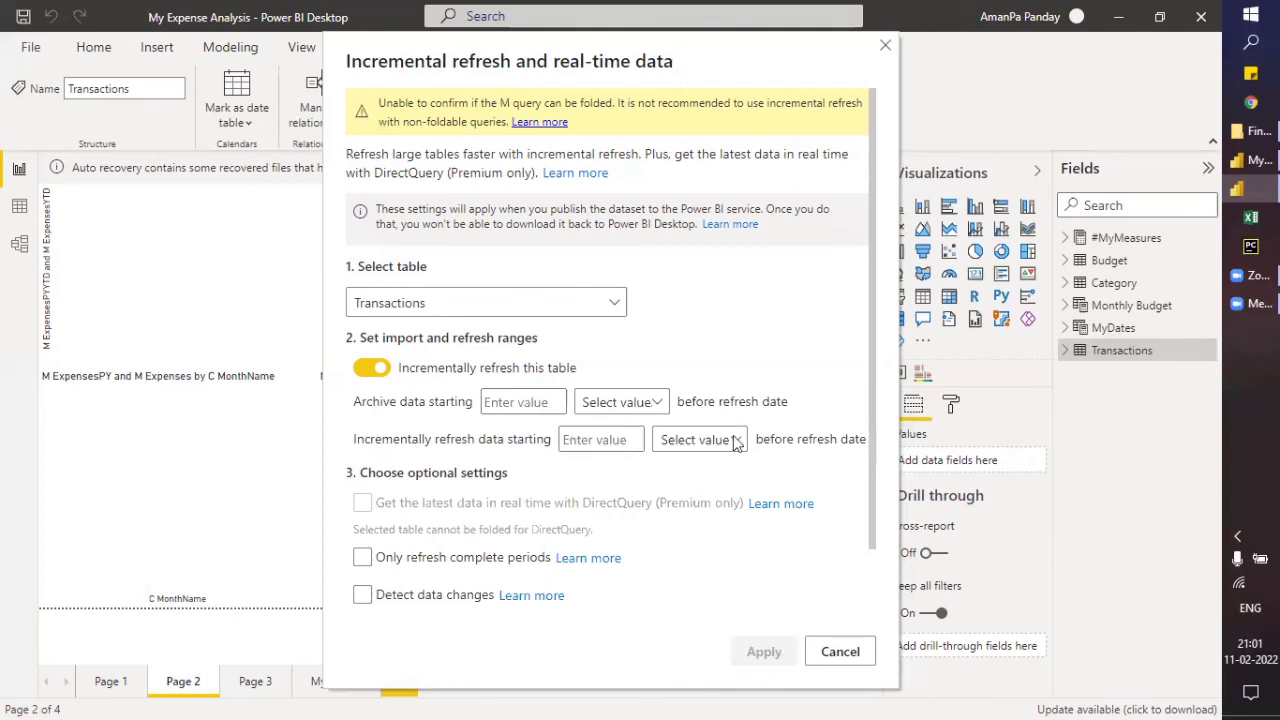
# - Enable refreshing only complete periods and detecting data changes, with Date as the column checked for changes
pyautogui.scroll(-2, 735, 445)
pyautogui.scroll(-1, 613, 463)
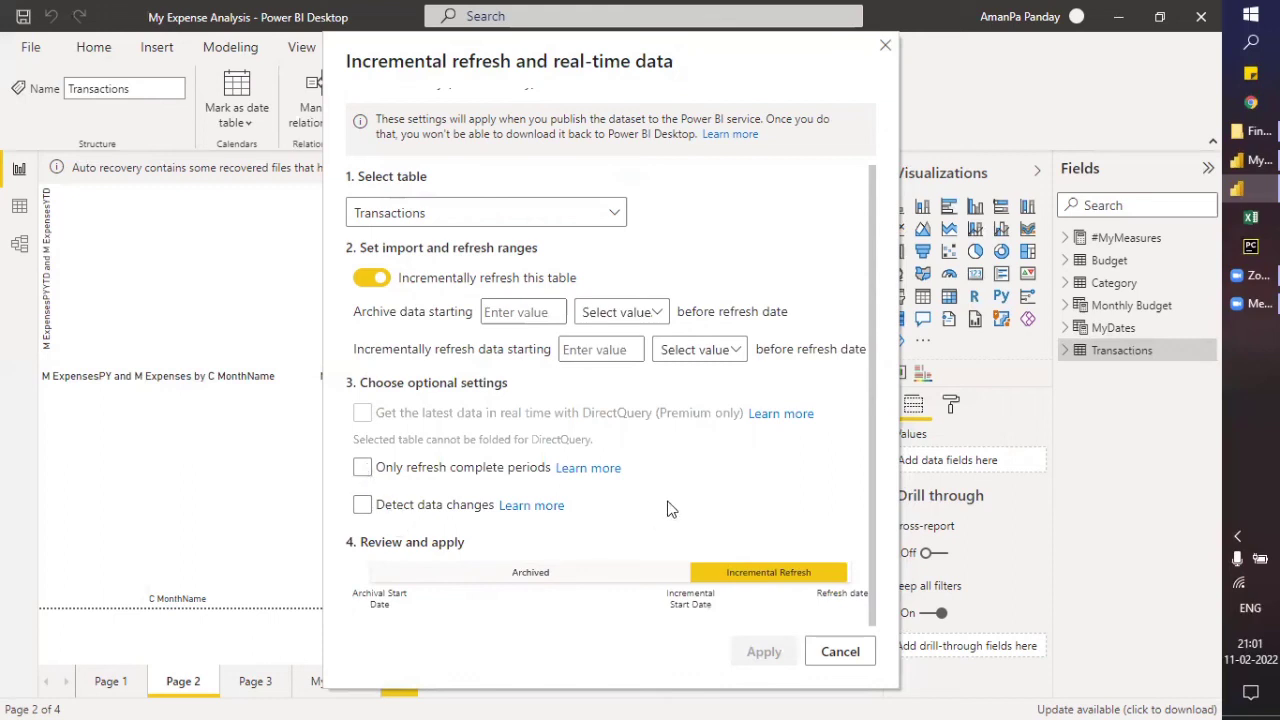
pyautogui.click(364, 470)
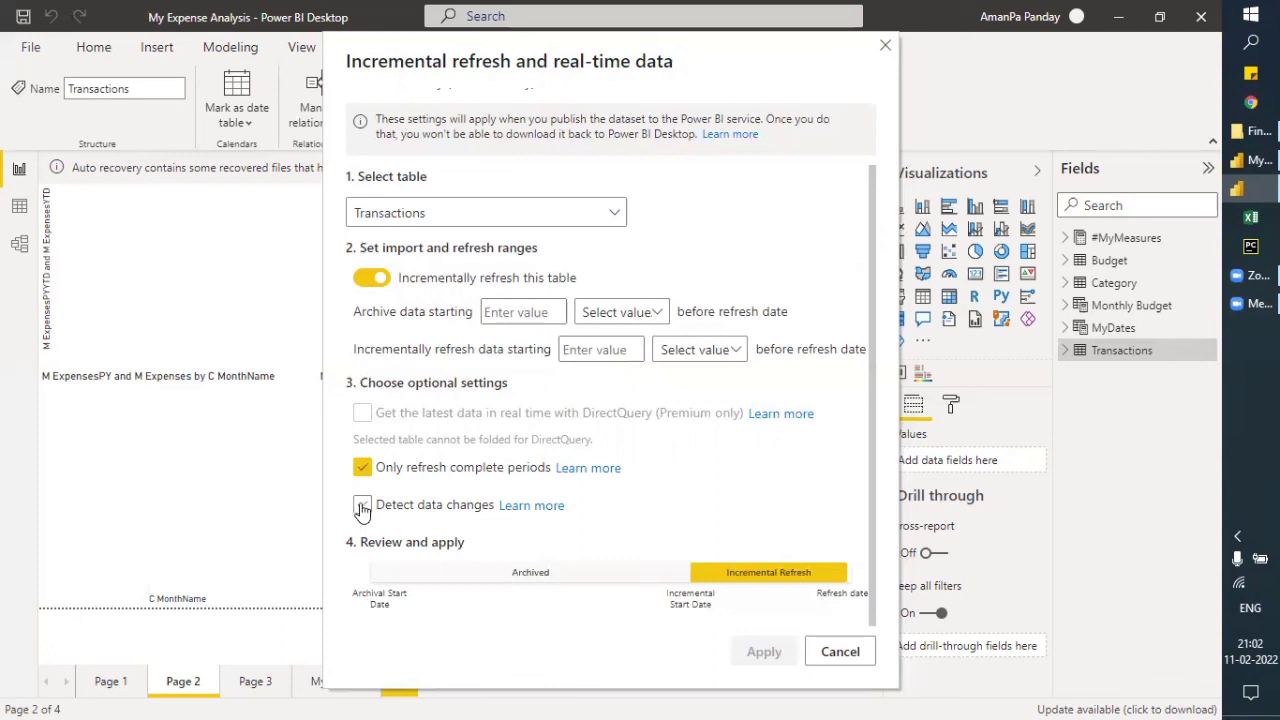
pyautogui.click(362, 507)
pyautogui.click(364, 506)
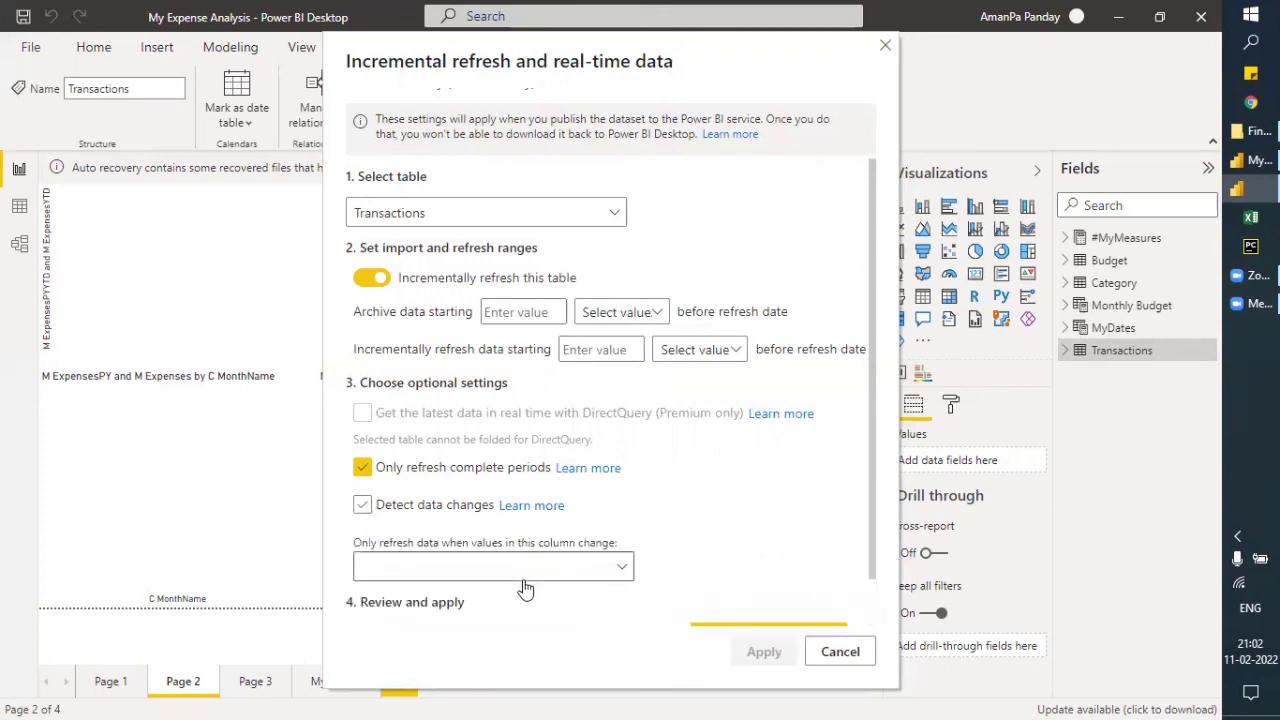
pyautogui.scroll(-2, 527, 588)
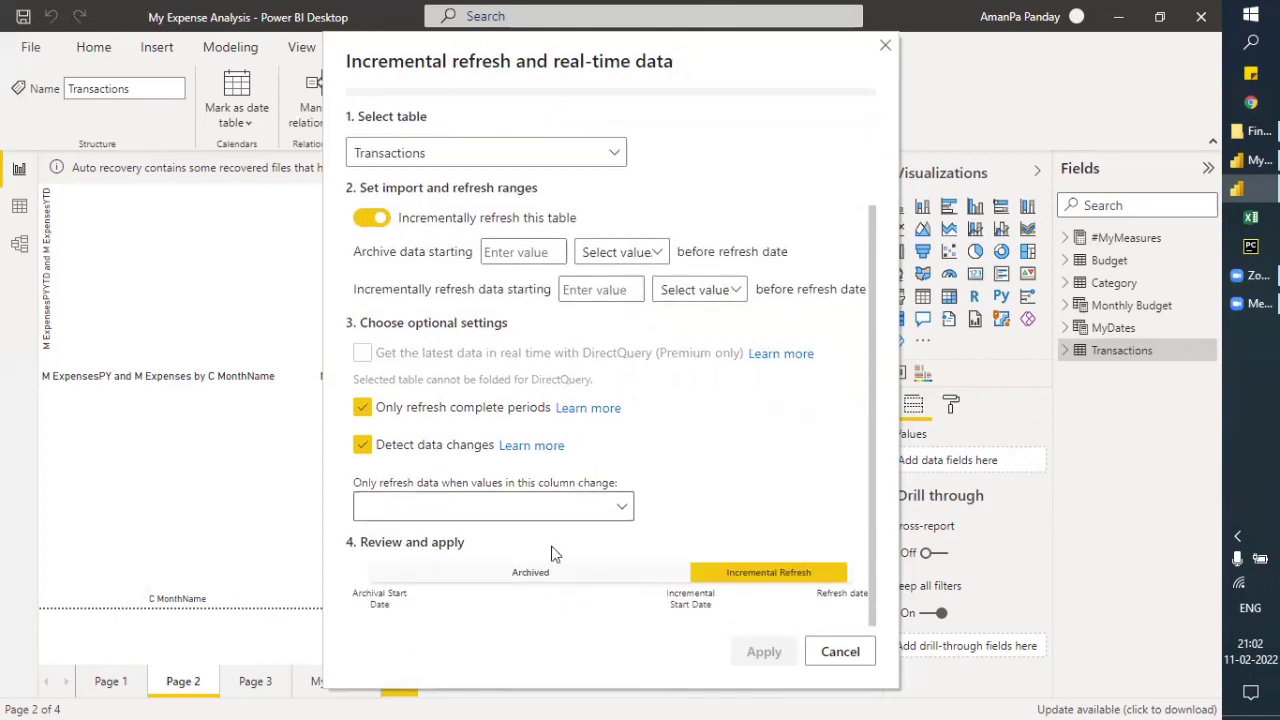
pyautogui.click(622, 511)
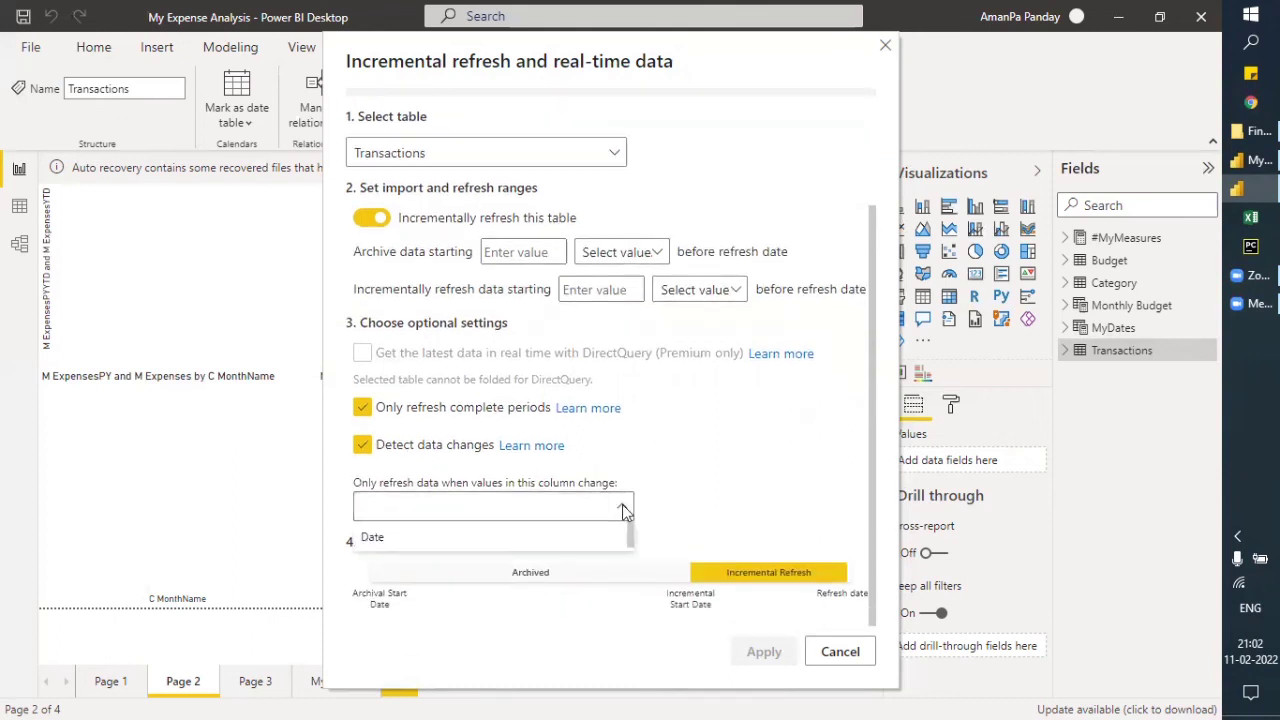
pyautogui.click(622, 506)
pyautogui.click(622, 506)
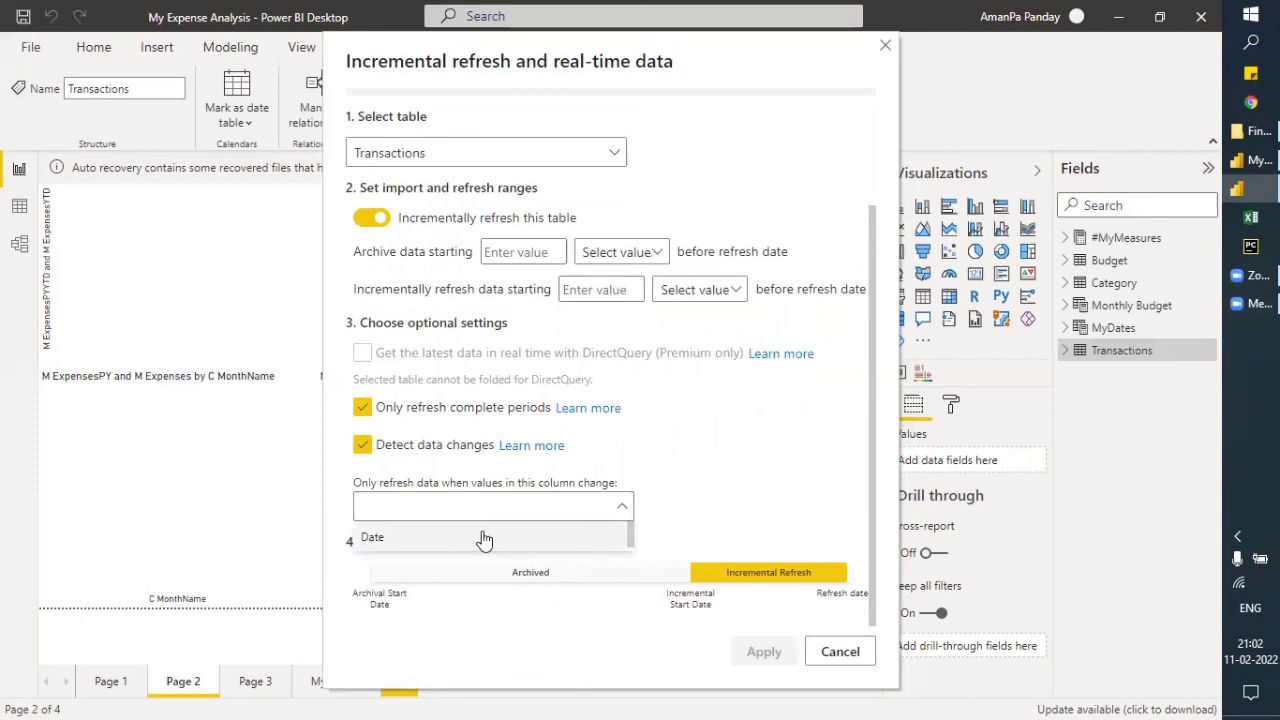
pyautogui.click(484, 538)
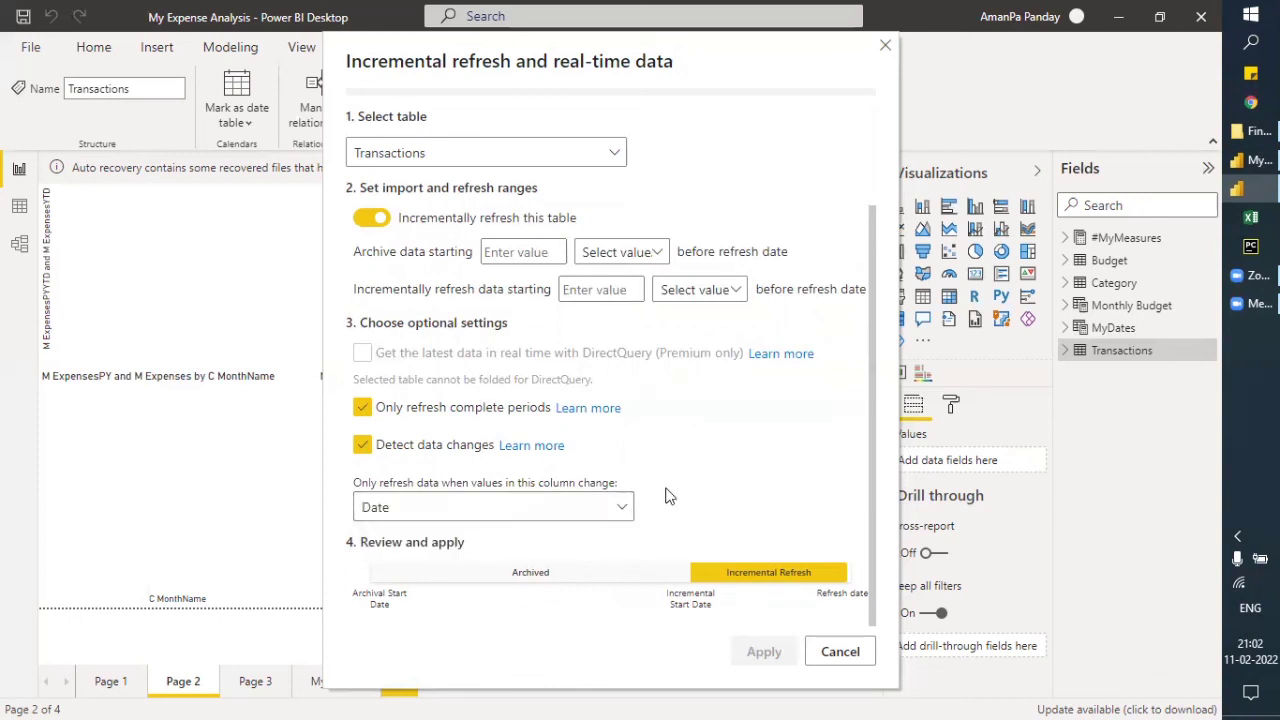
# - Set the data archive range to start 10 years before the refresh date
pyautogui.click(557, 252)
pyautogui.click(557, 252)
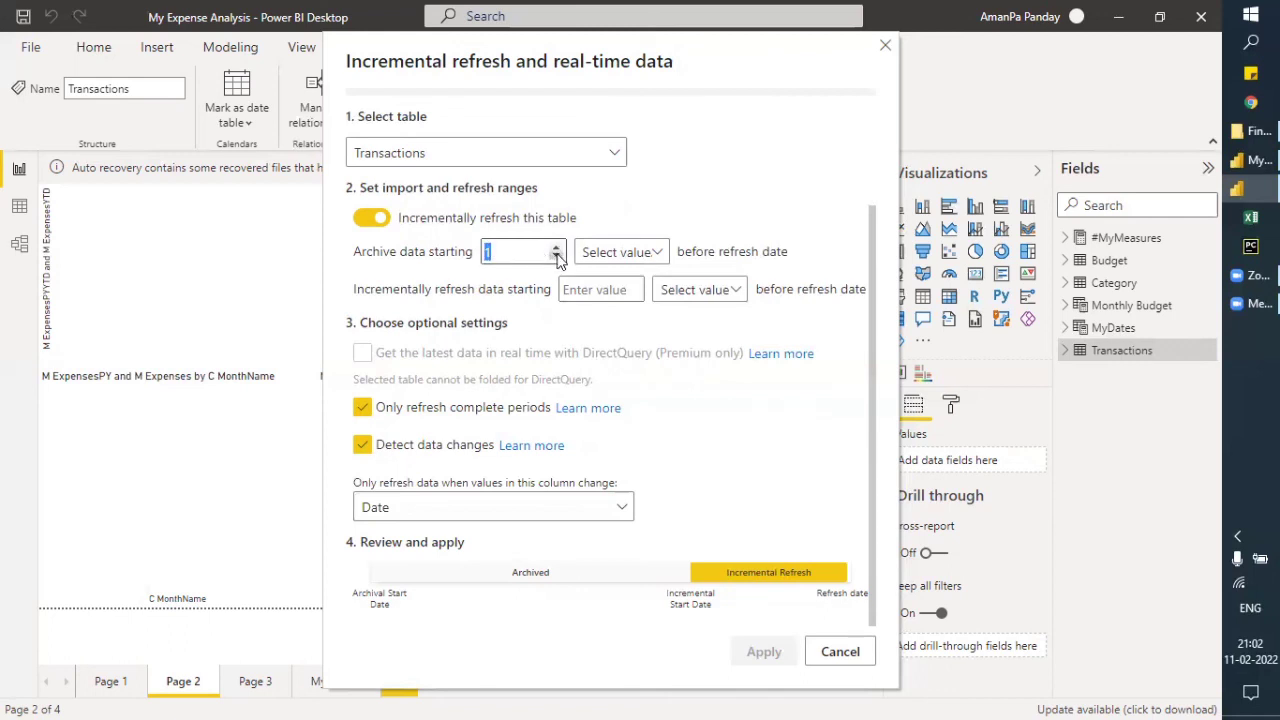
pyautogui.click(658, 258)
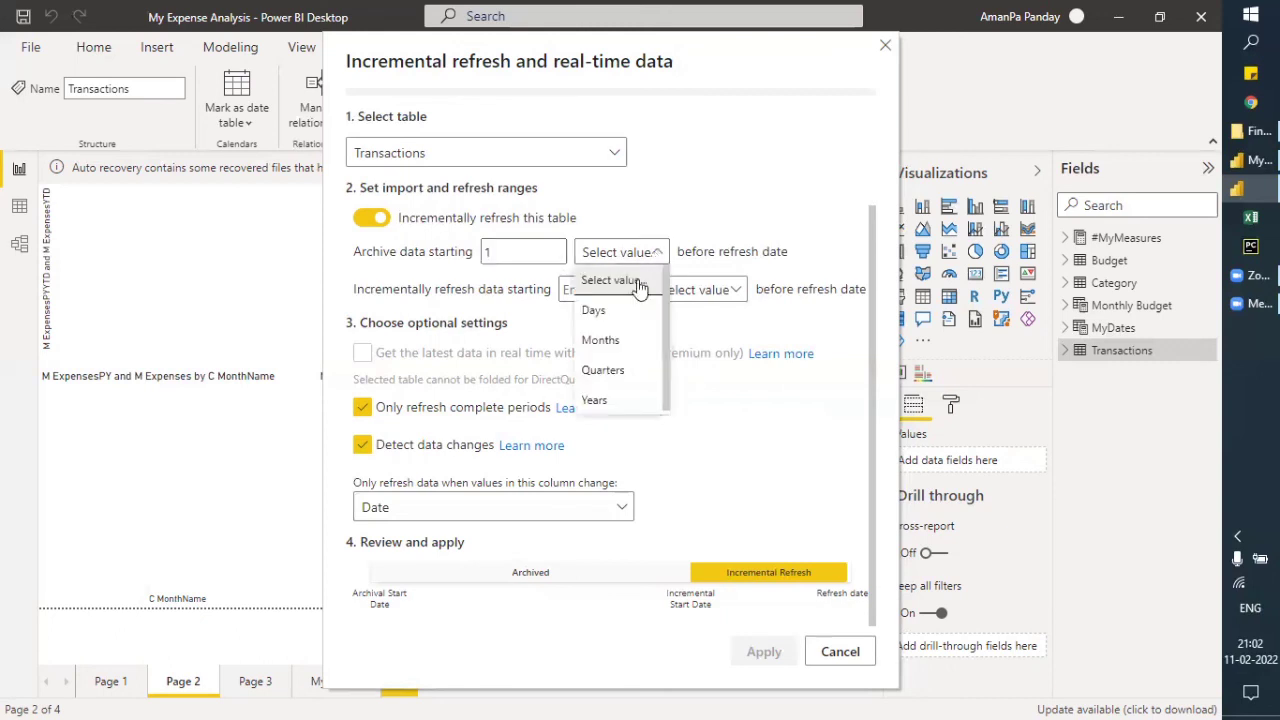
pyautogui.click(595, 401)
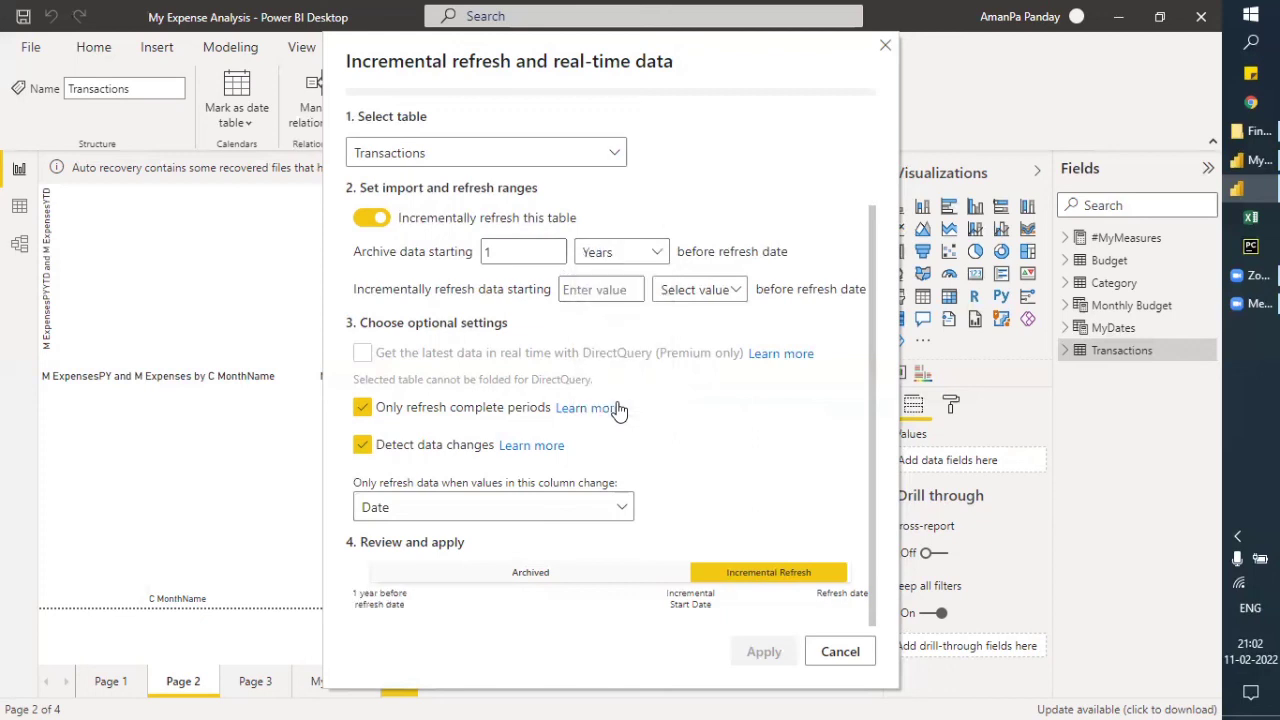
pyautogui.click(513, 251)
pyautogui.write('10')
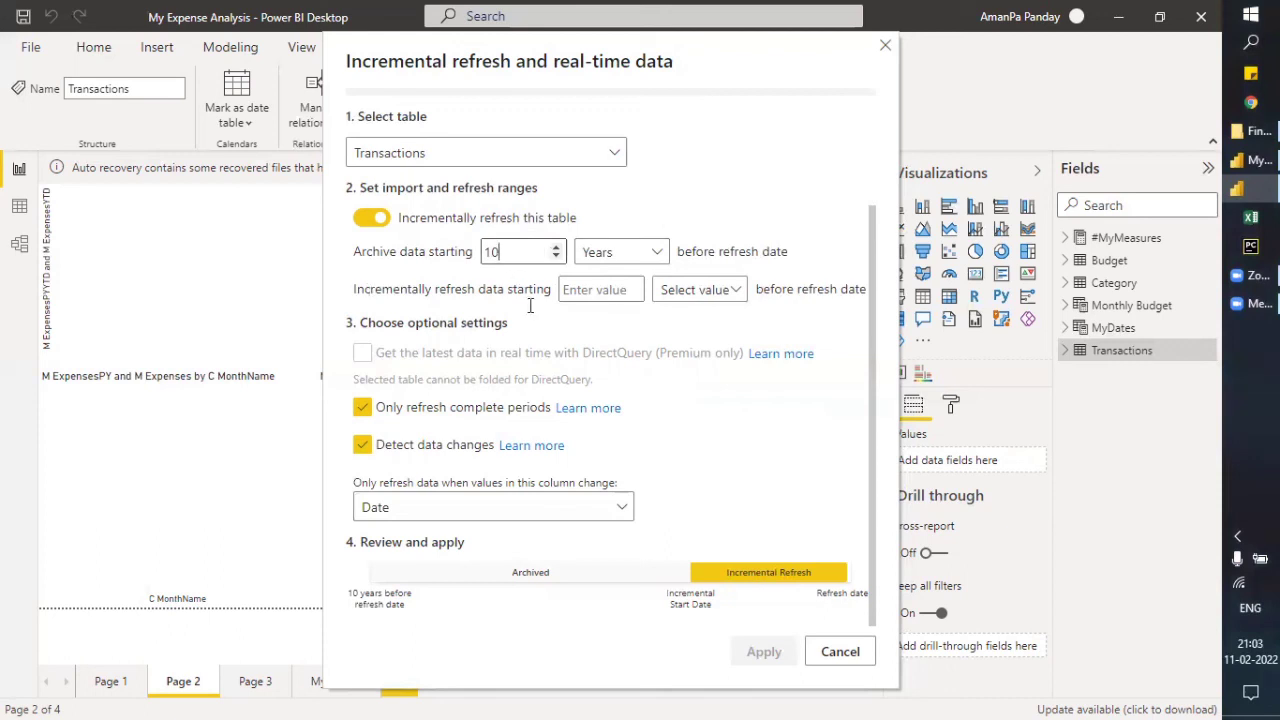
# - Set incremental refresh to start 2 months before the refresh date and apply the refresh policy
pyautogui.click(738, 290)
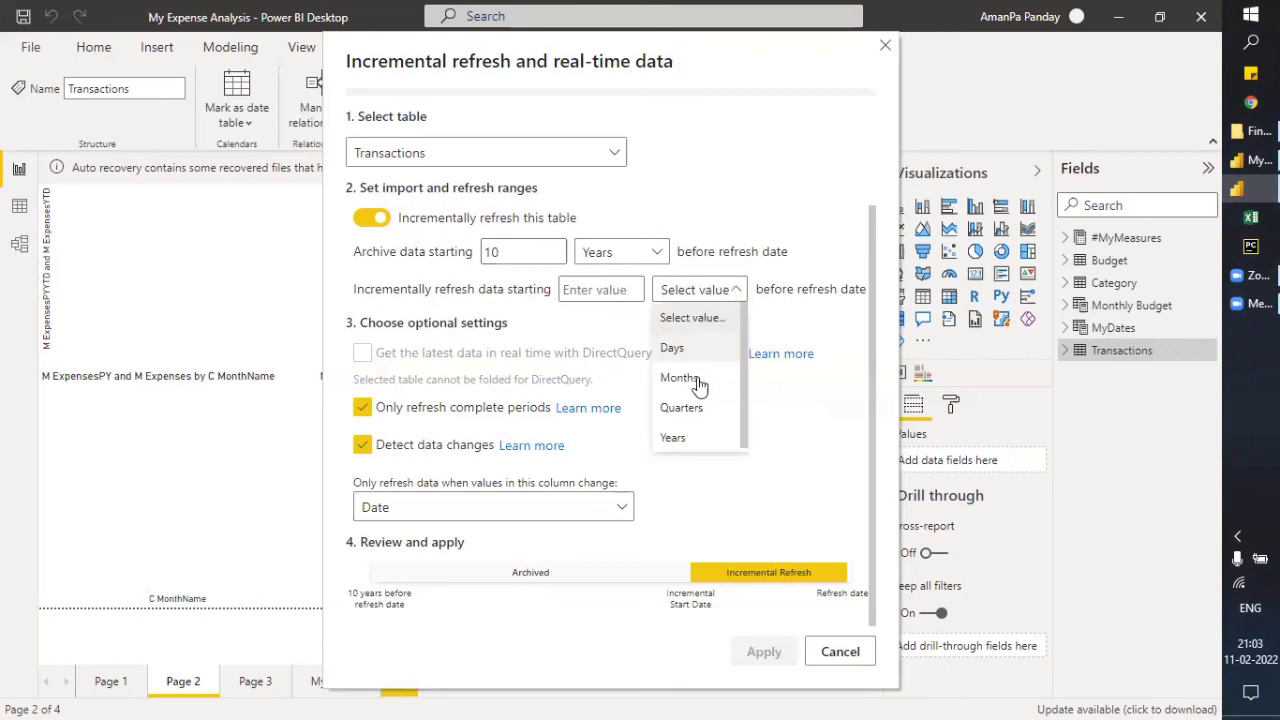
pyautogui.click(698, 385)
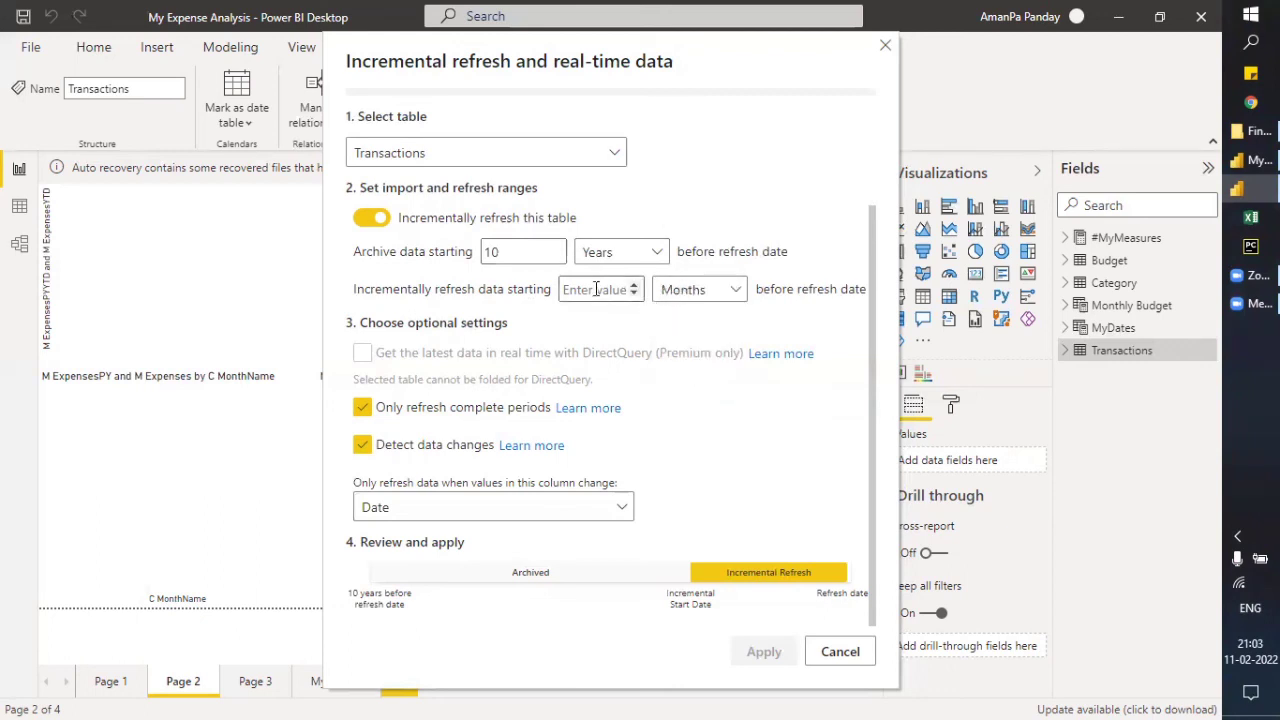
pyautogui.click(596, 289)
pyautogui.write('2')
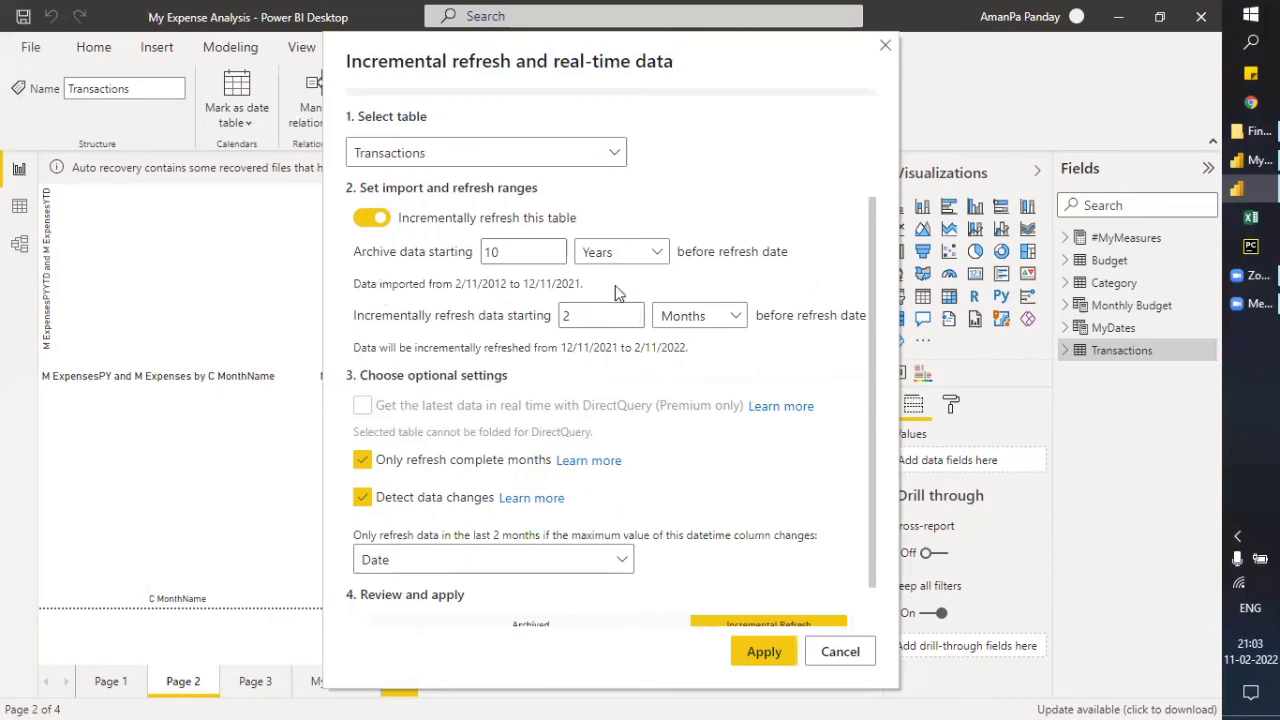
pyautogui.scroll(-1, 378, 207)
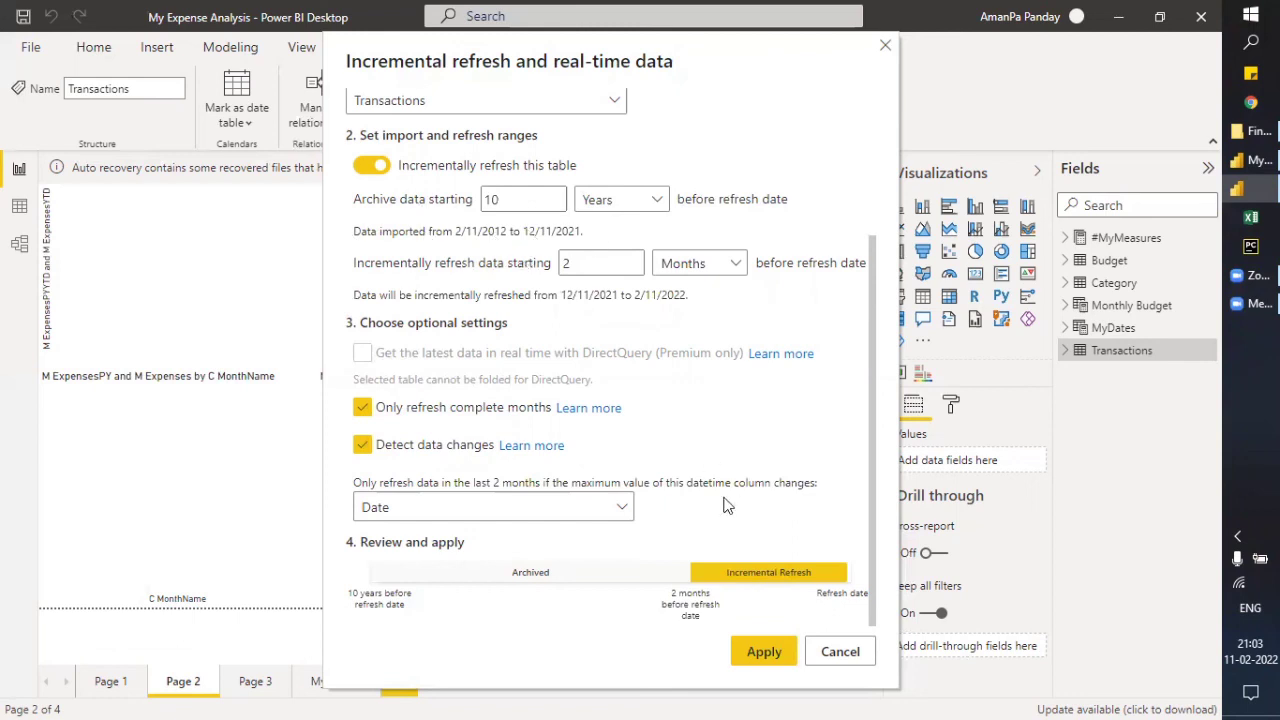
pyautogui.click(763, 652)
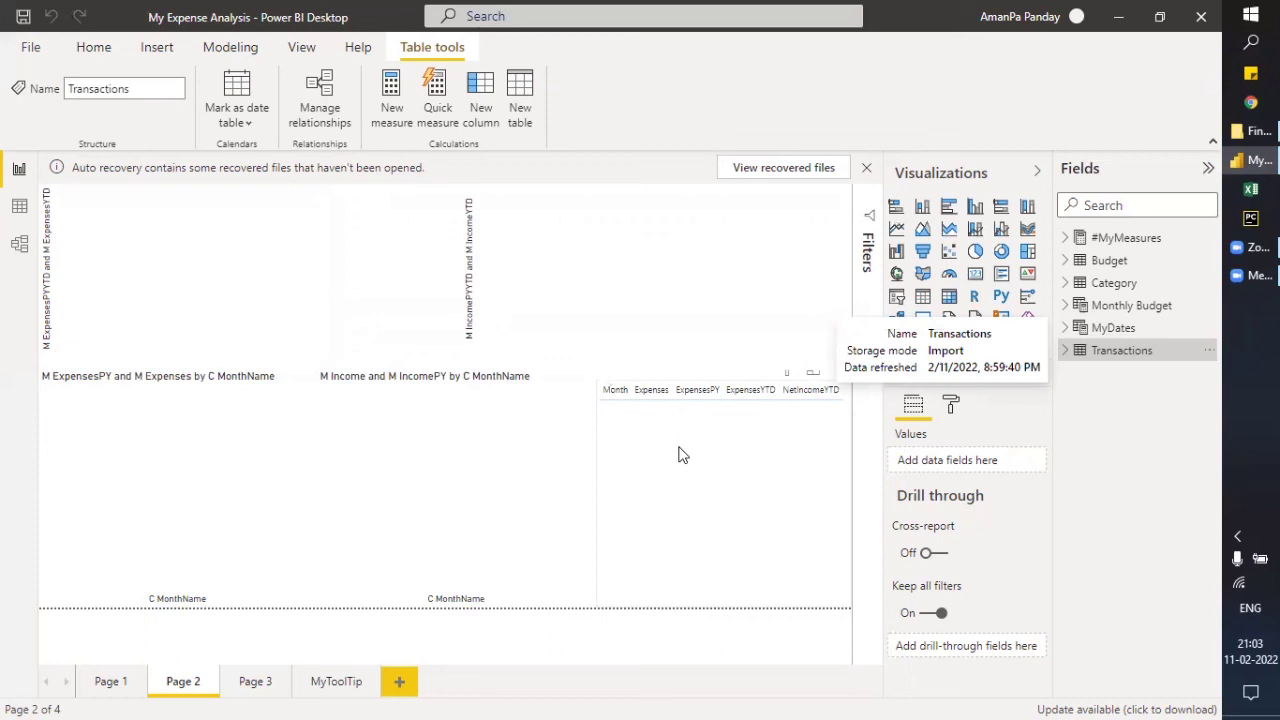
# - Dismiss the auto-recovery notice and bring back the general report commands
pyautogui.click(866, 167)
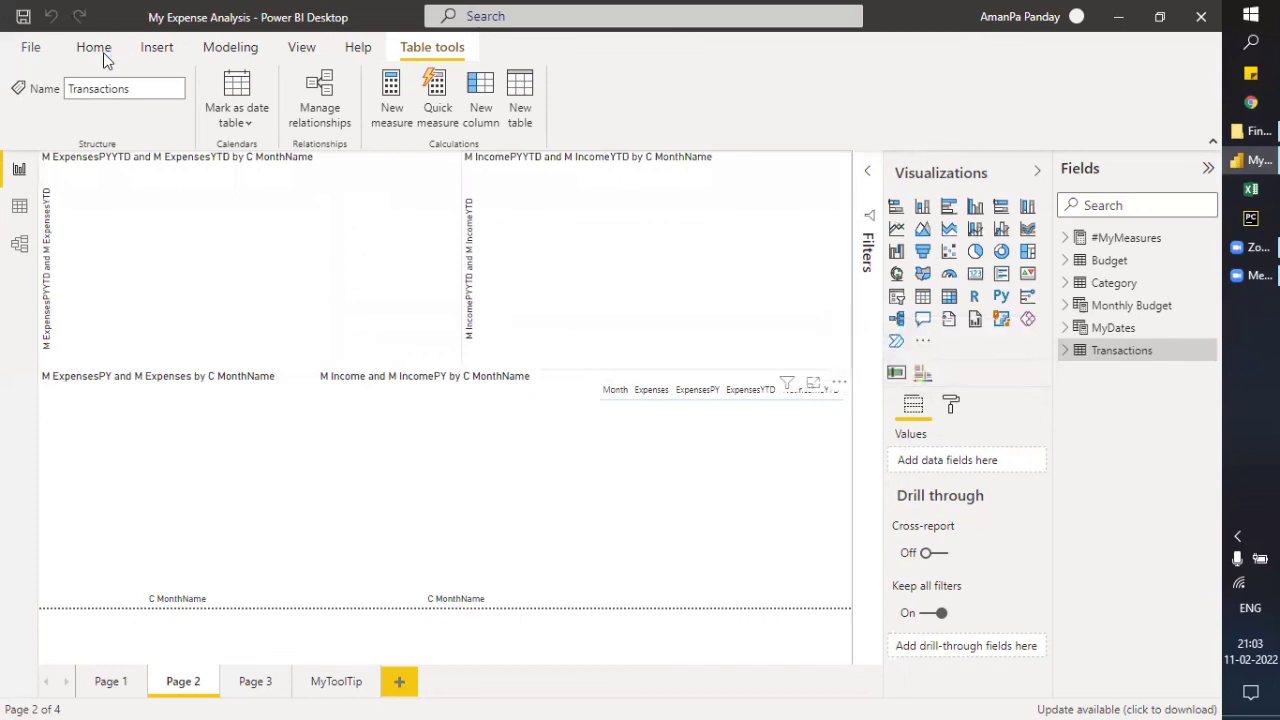
pyautogui.click(719, 426)
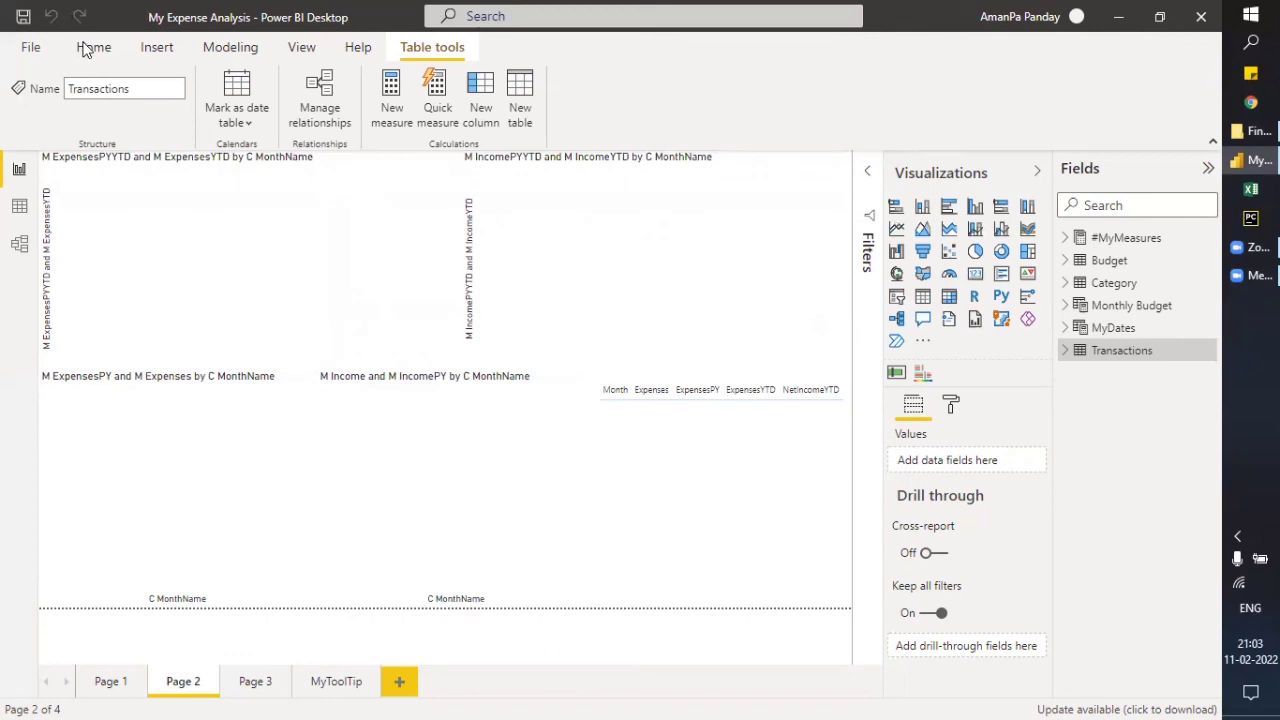
pyautogui.click(85, 50)
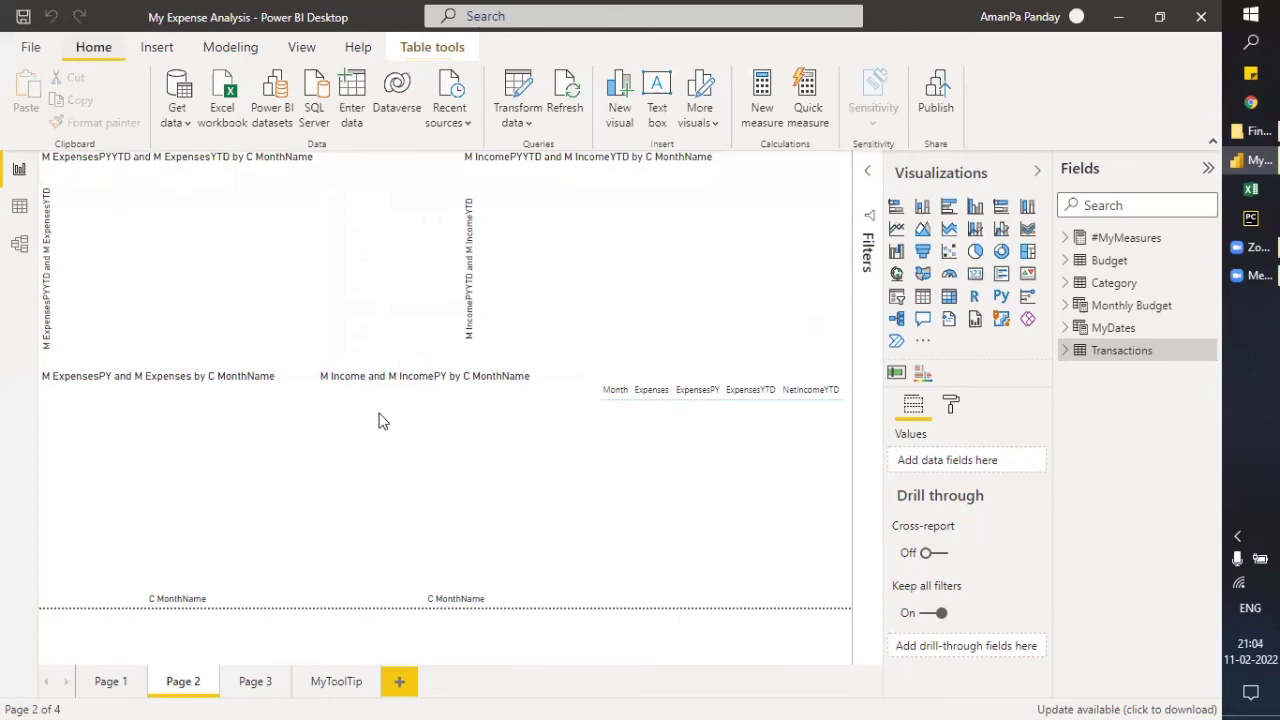